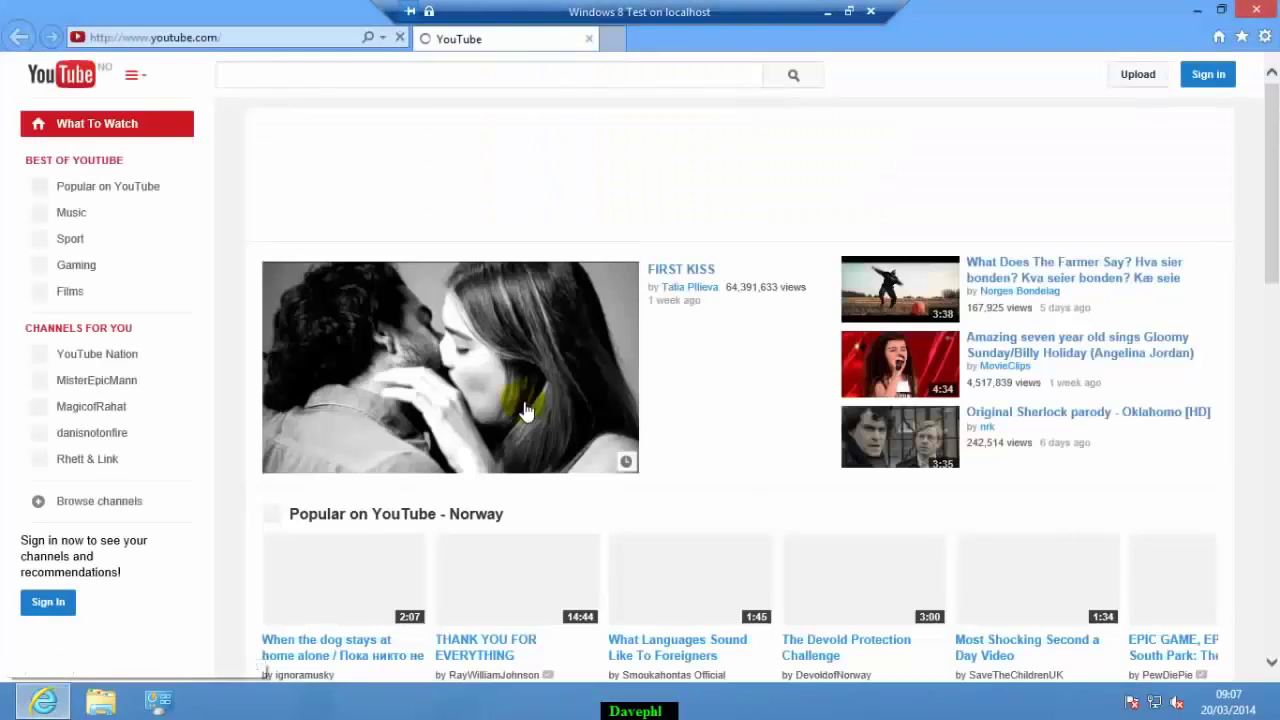
# Search YouTube for davephl and go to the second page of results
pyautogui.click(557, 75)
pyautogui.write('davephl')
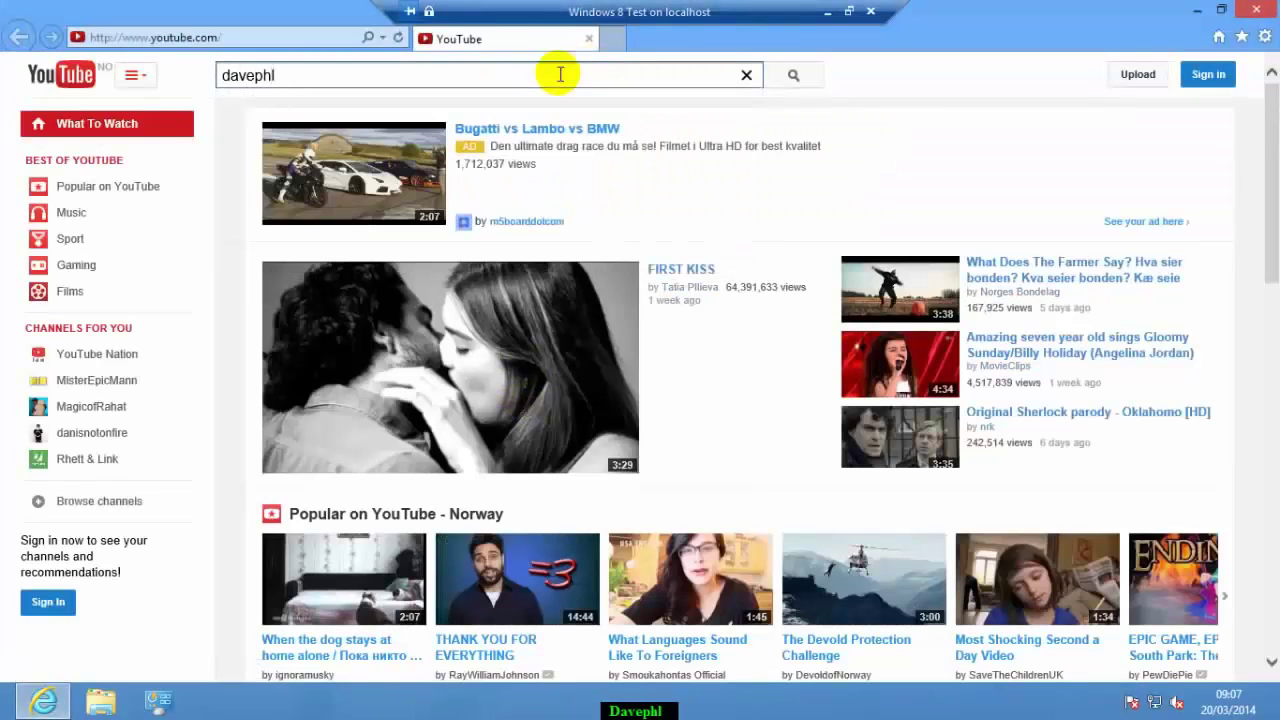
pyautogui.press('Return')
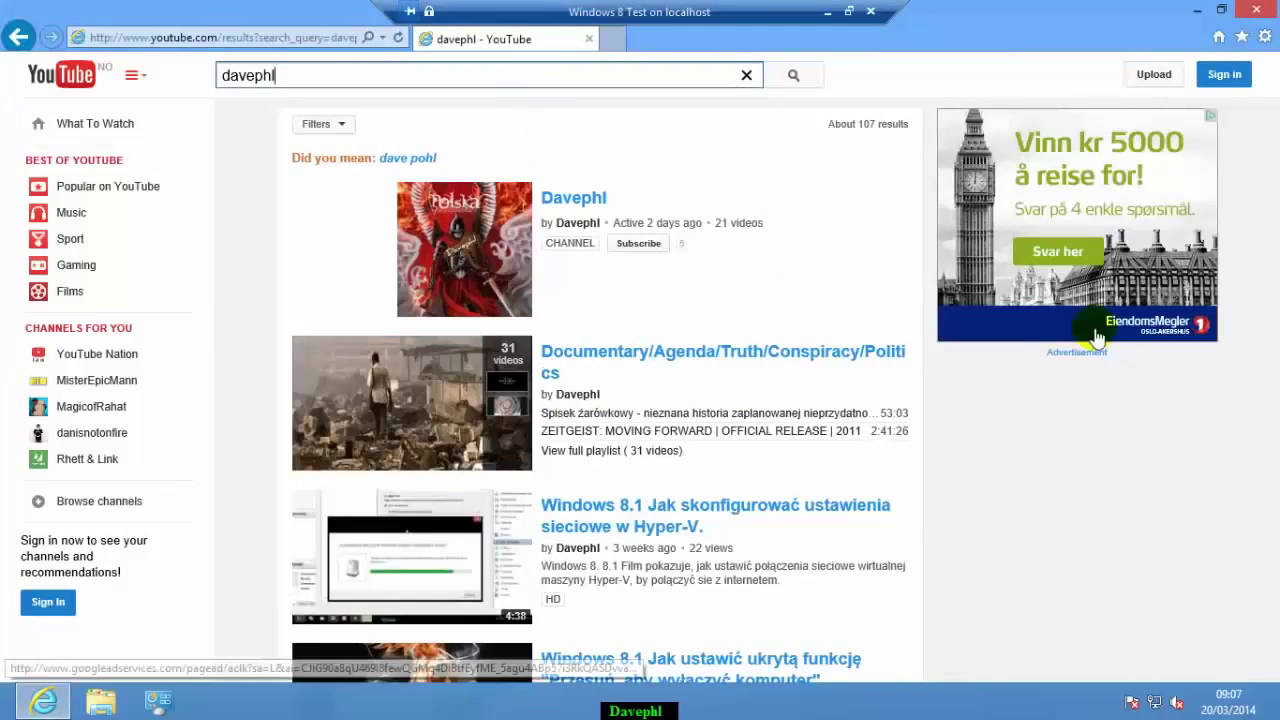
pyautogui.moveTo(1270, 130); pyautogui.dragTo(1268, 585)
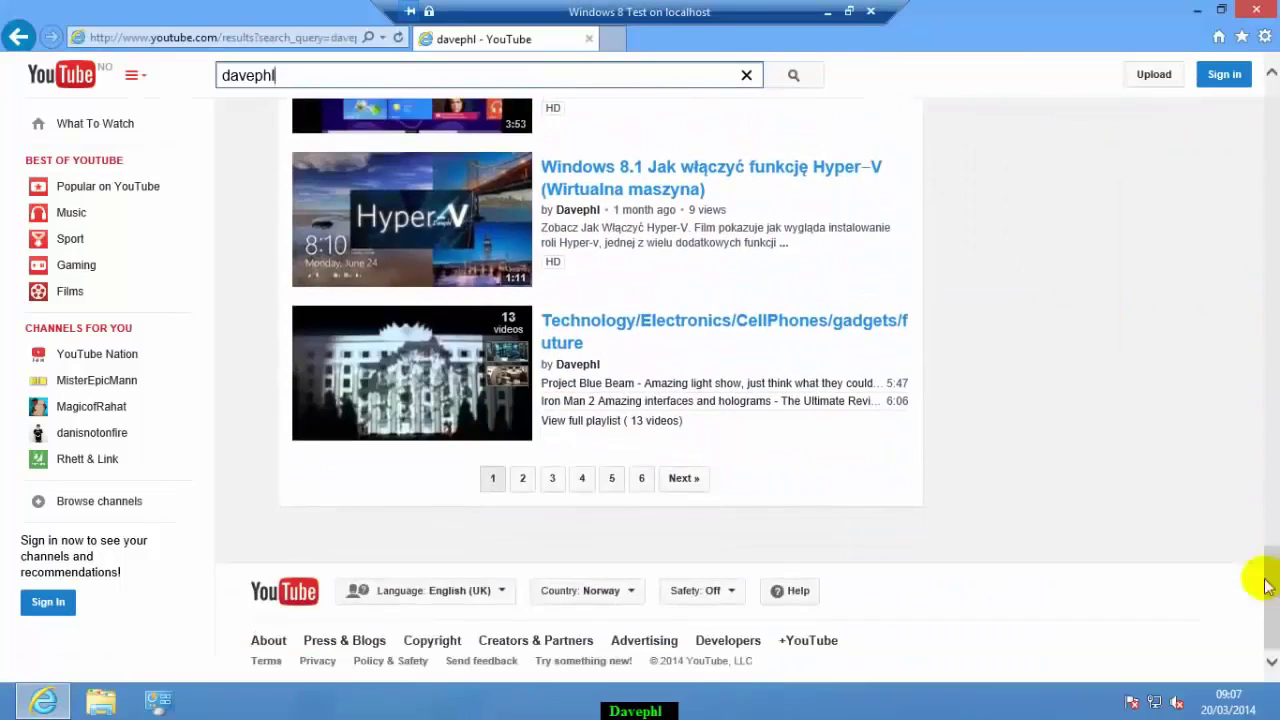
pyautogui.click(522, 479)
# Open the video "Windows 8.1. Pobierz oryginalny Windows 8.1 z Internetu + Aktywator." and expand its full description
pyautogui.moveTo(1272, 113); pyautogui.dragTo(1271, 190)
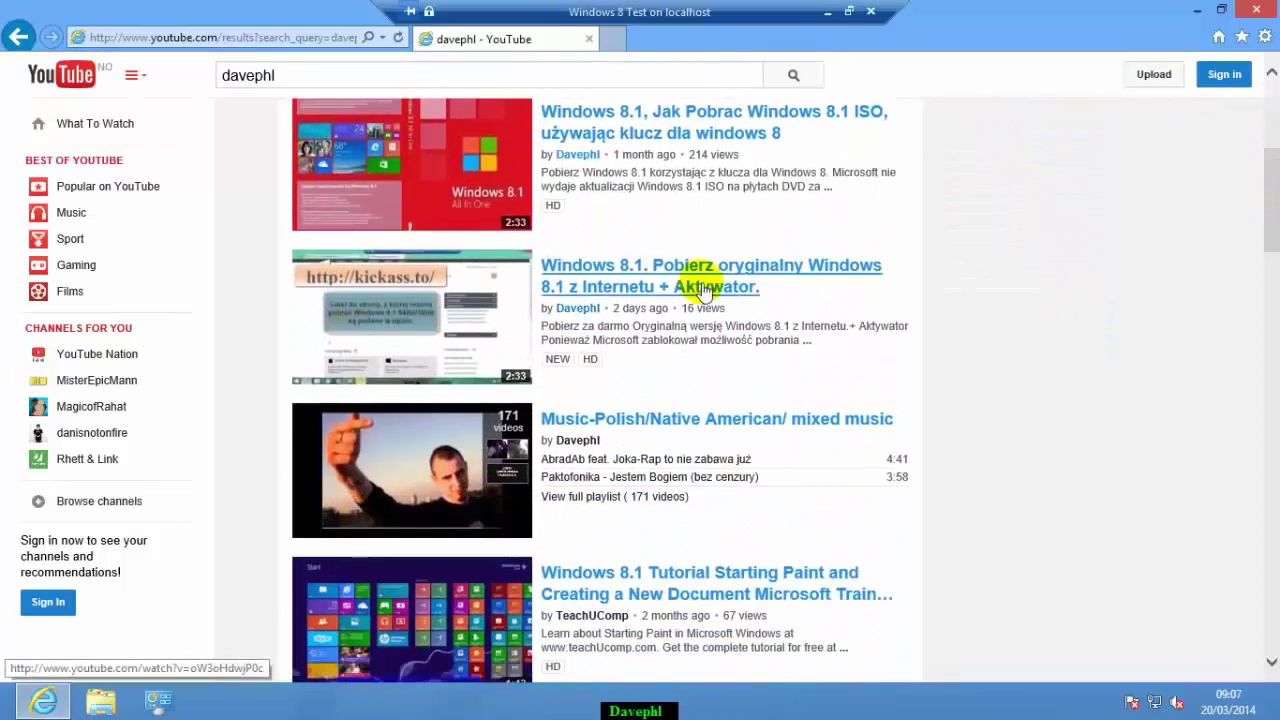
pyautogui.rightClick(640, 300)
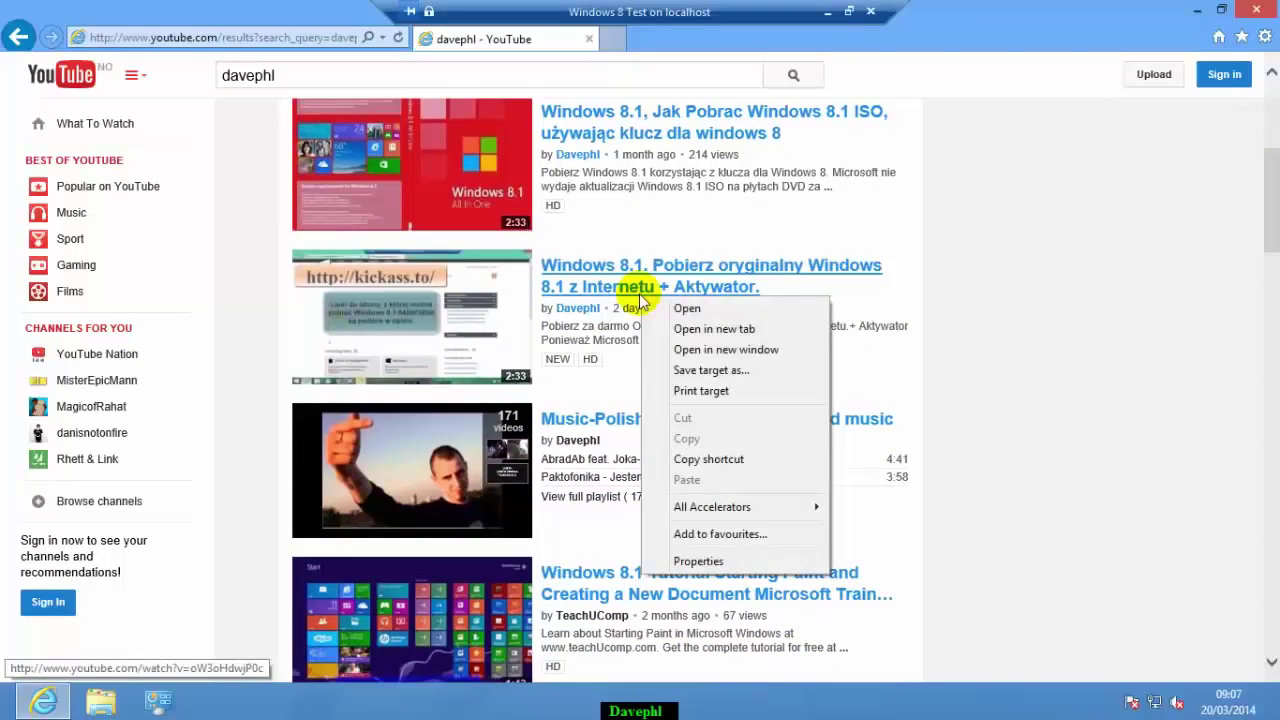
pyautogui.click(676, 310)
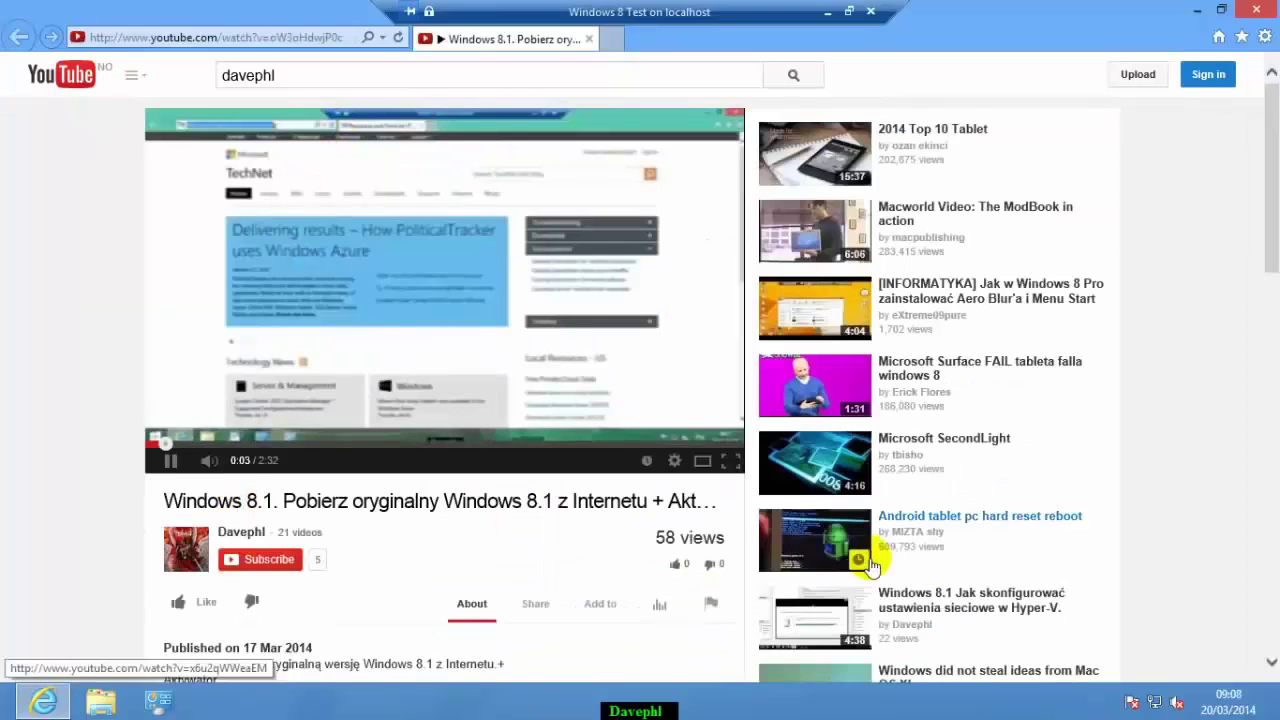
pyautogui.moveTo(1270, 130); pyautogui.dragTo(1277, 253)
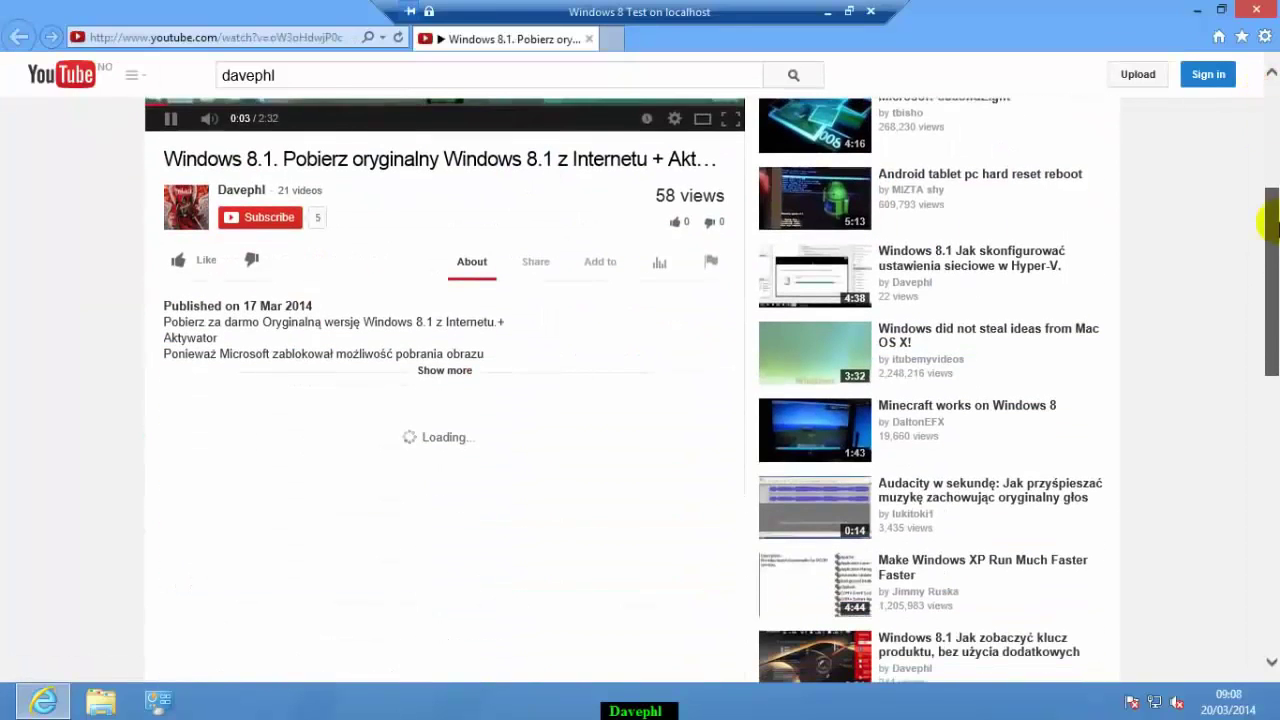
pyautogui.click(458, 380)
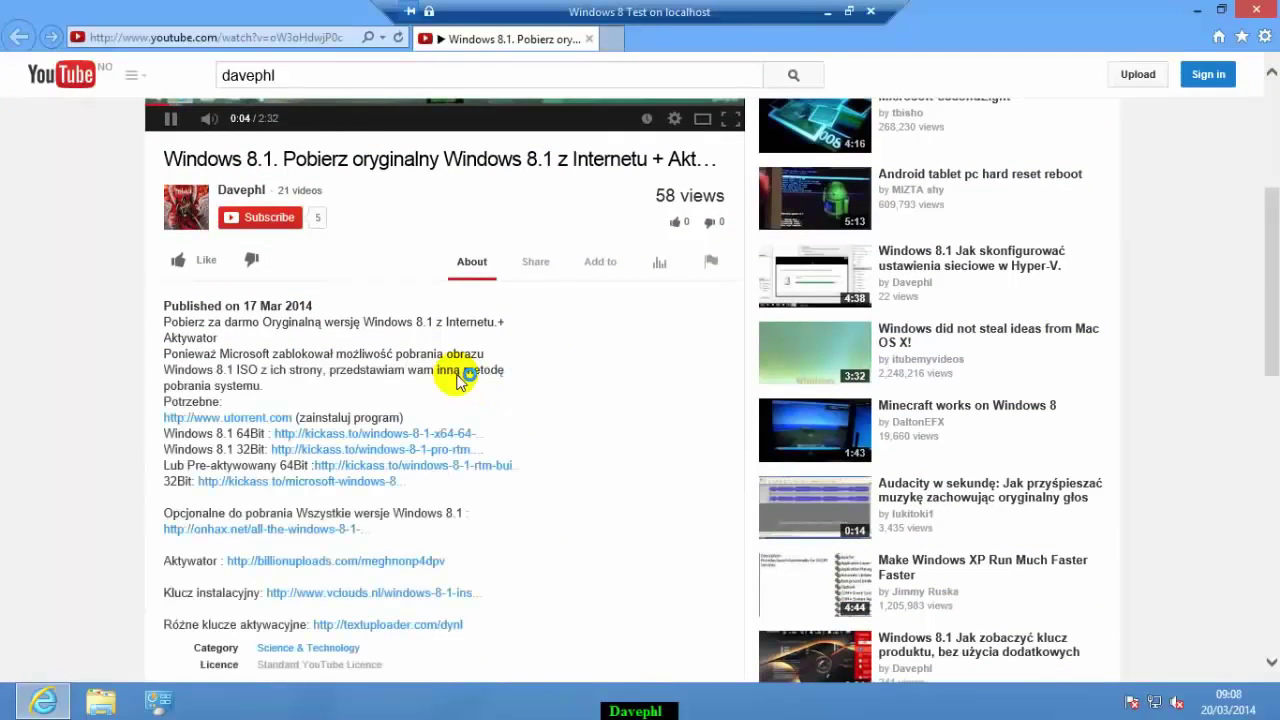
# Follow the description's utorrent.com link, save the free uTorrent.exe installer and close the µTorrent site
pyautogui.click(231, 420)
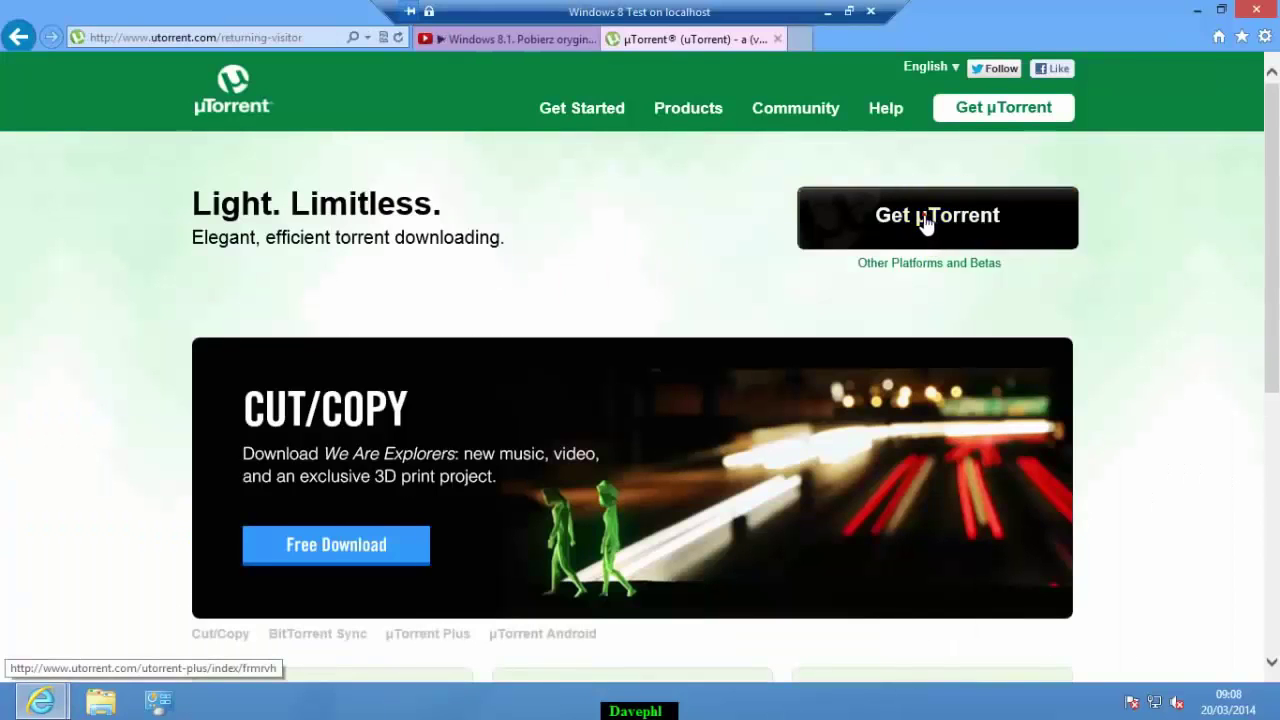
pyautogui.click(925, 222)
pyautogui.click(711, 489)
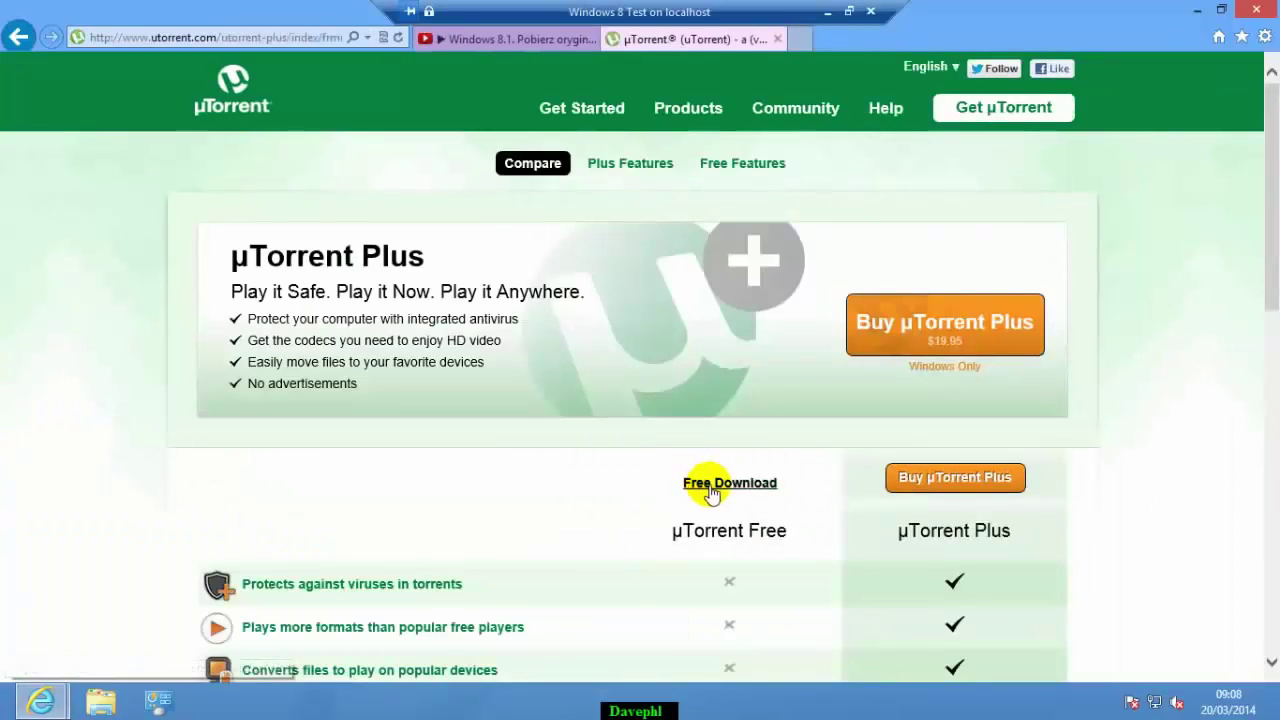
pyautogui.click(711, 487)
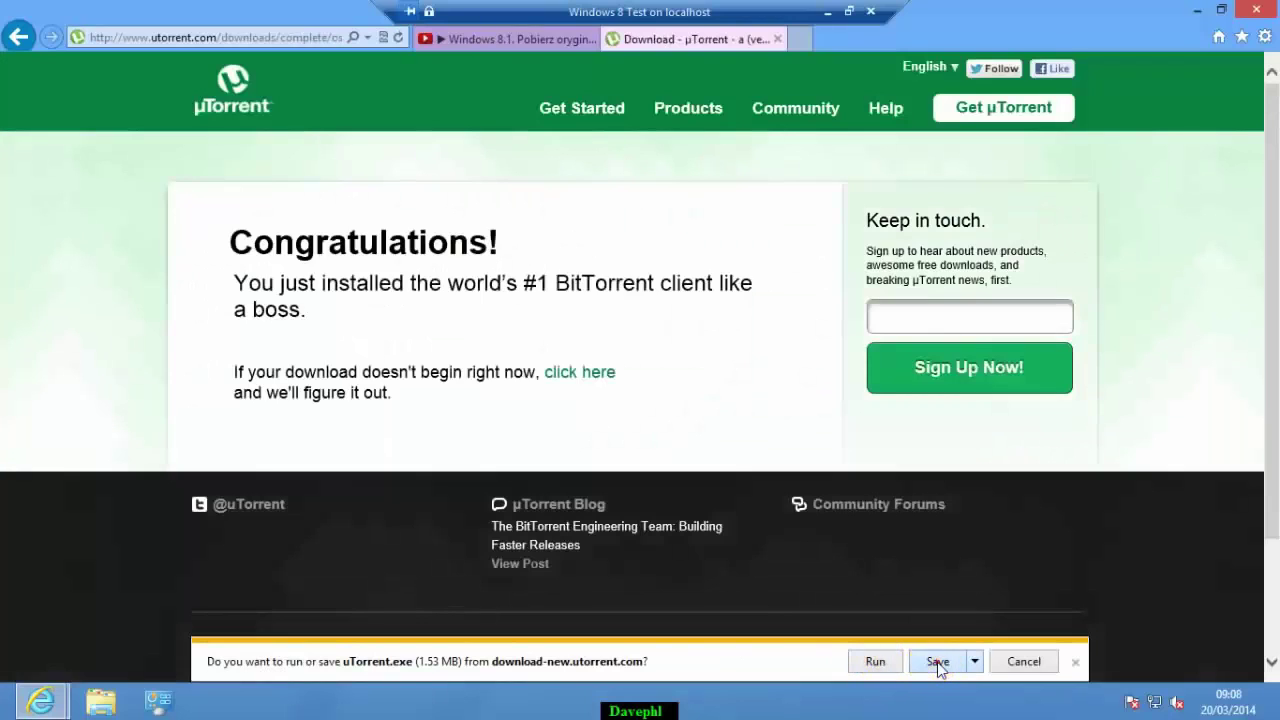
pyautogui.click(937, 662)
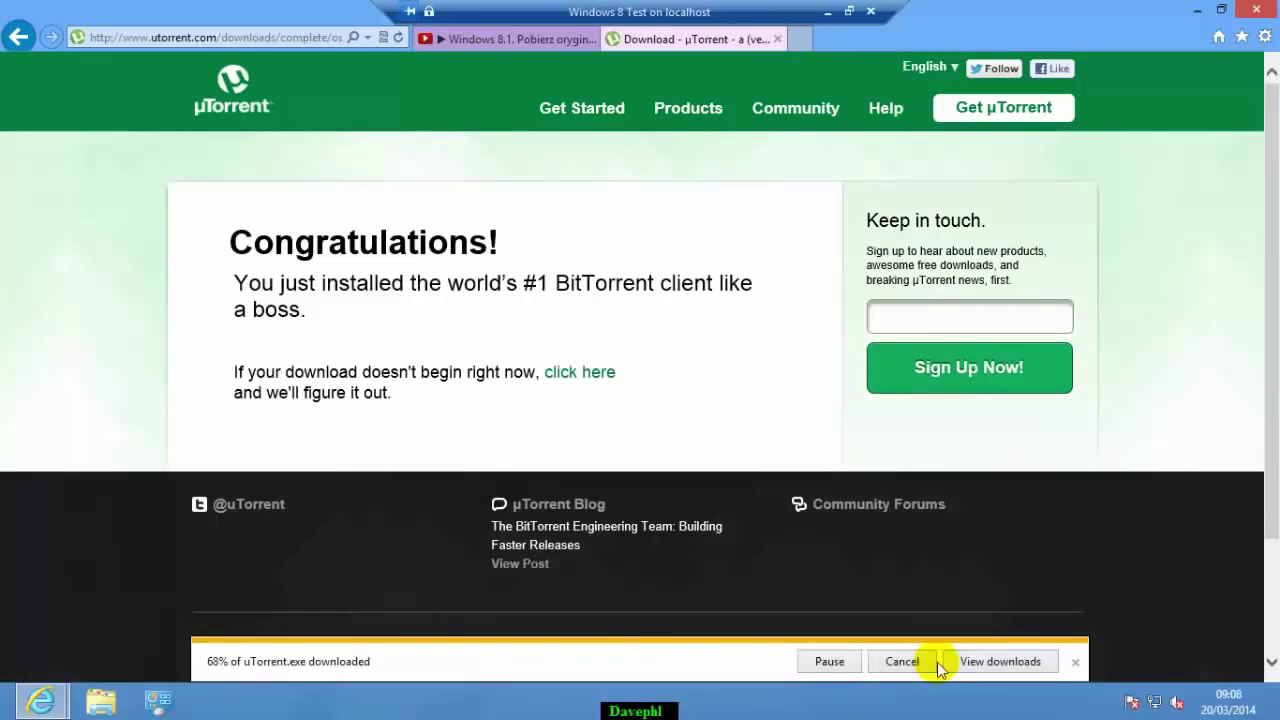
pyautogui.click(779, 39)
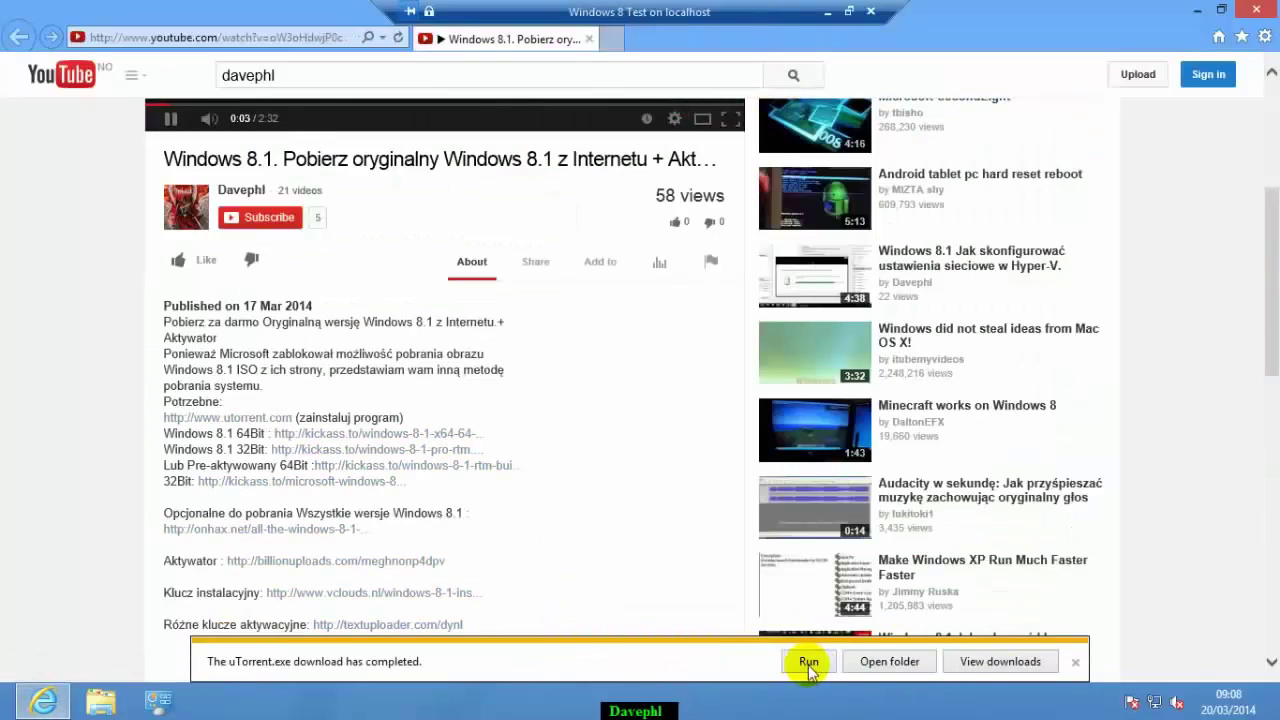
# Run the downloaded uTorrent.exe, allow it to make changes to the computer and minimize the browser
pyautogui.click(809, 663)
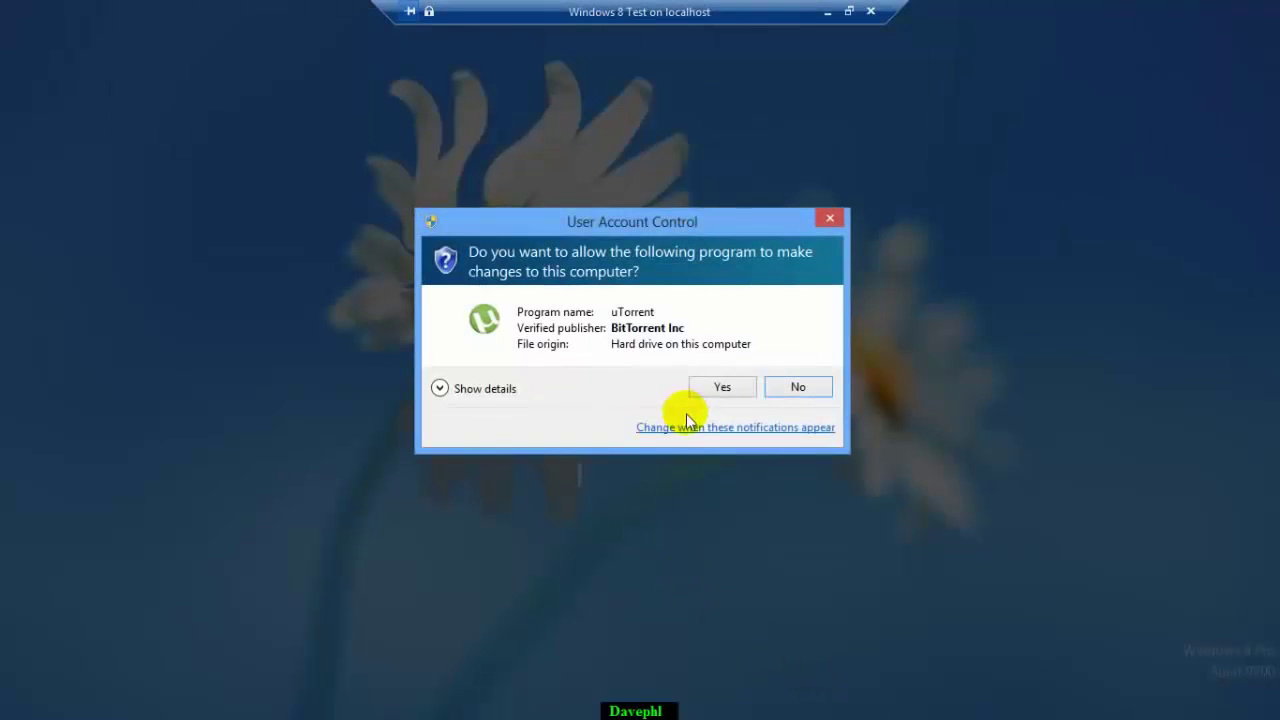
pyautogui.click(724, 389)
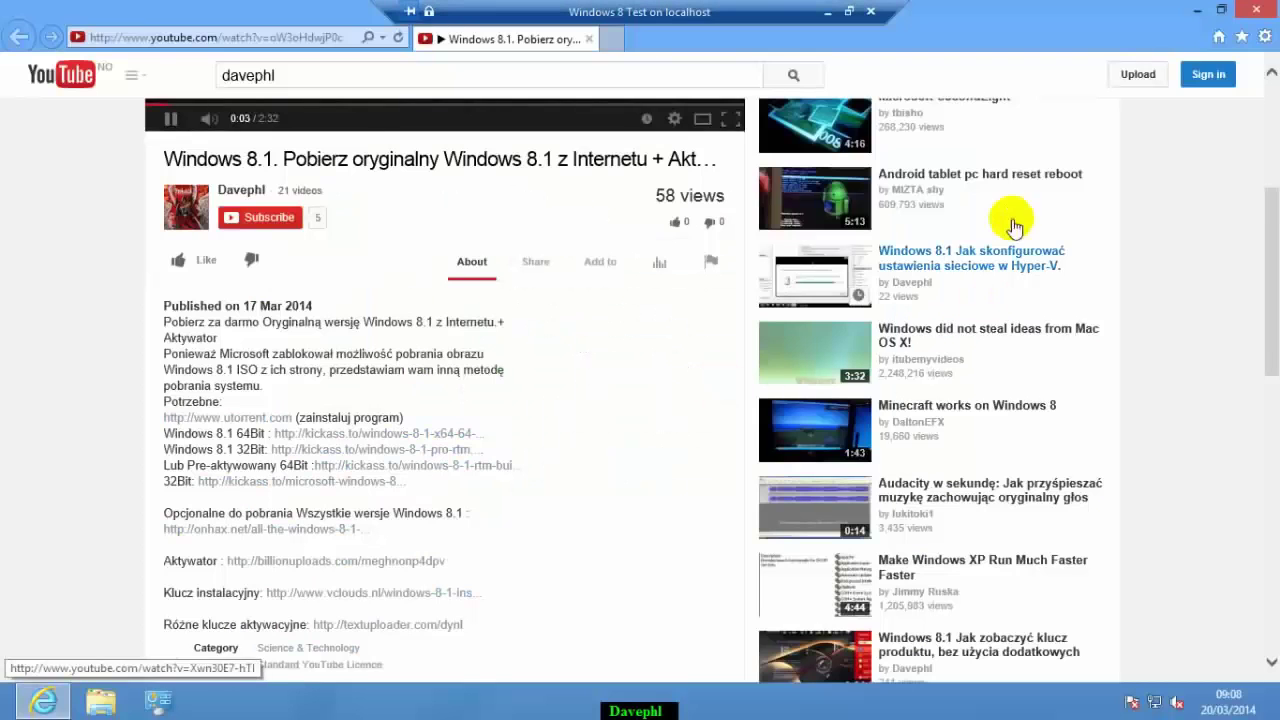
pyautogui.click(1195, 12)
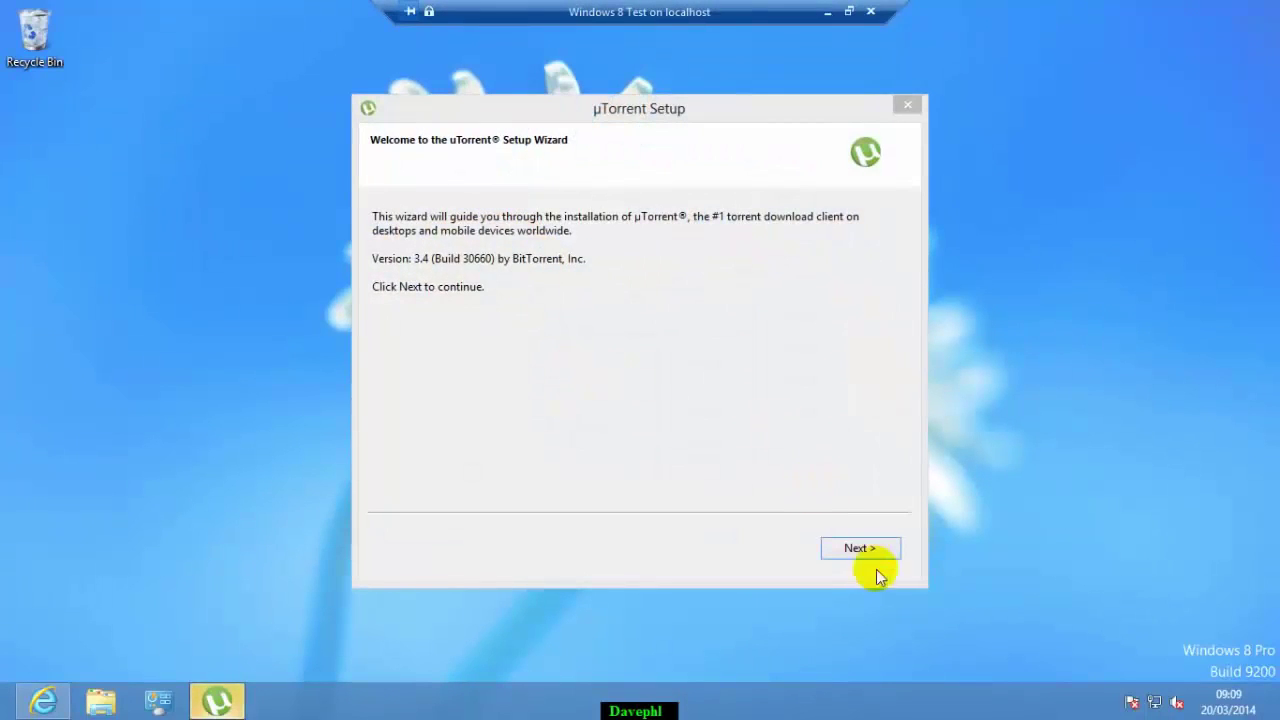
# Proceed through the µTorrent setup wizard to its configuration page, keeping the Start menu, Quick Launch and Desktop icon options
pyautogui.click(862, 549)
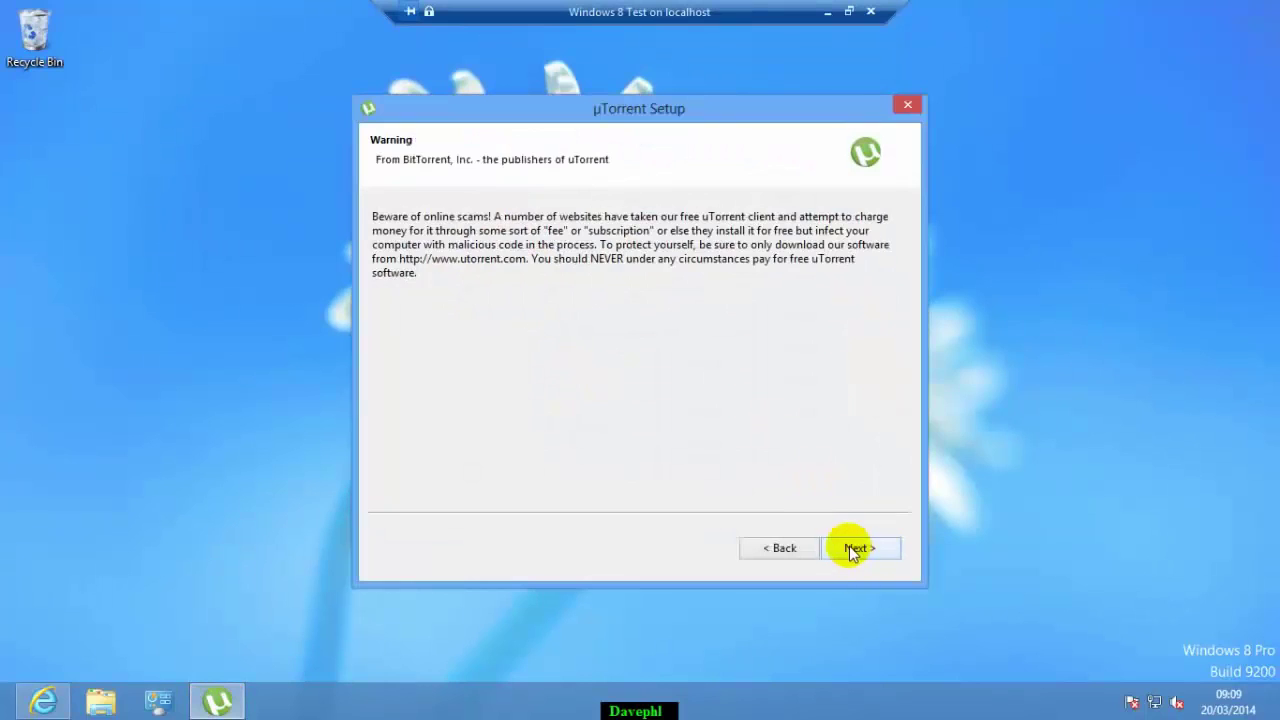
pyautogui.click(855, 549)
pyautogui.click(855, 549)
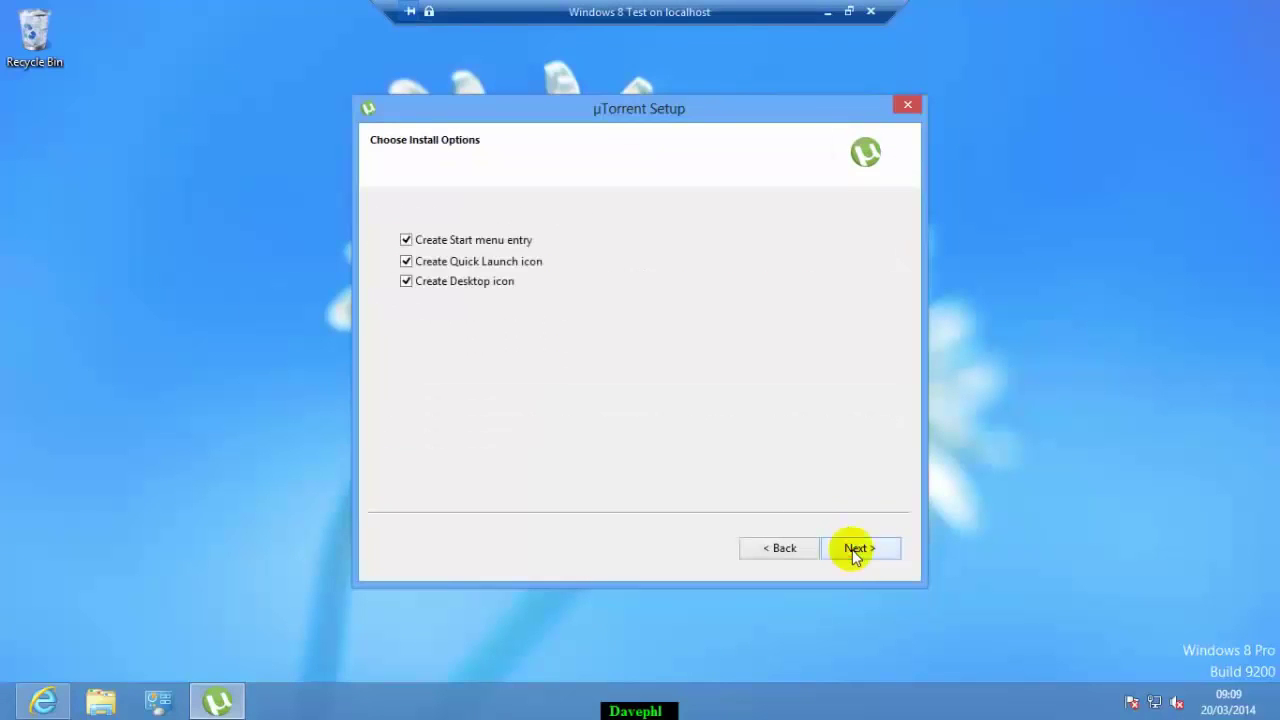
pyautogui.click(855, 549)
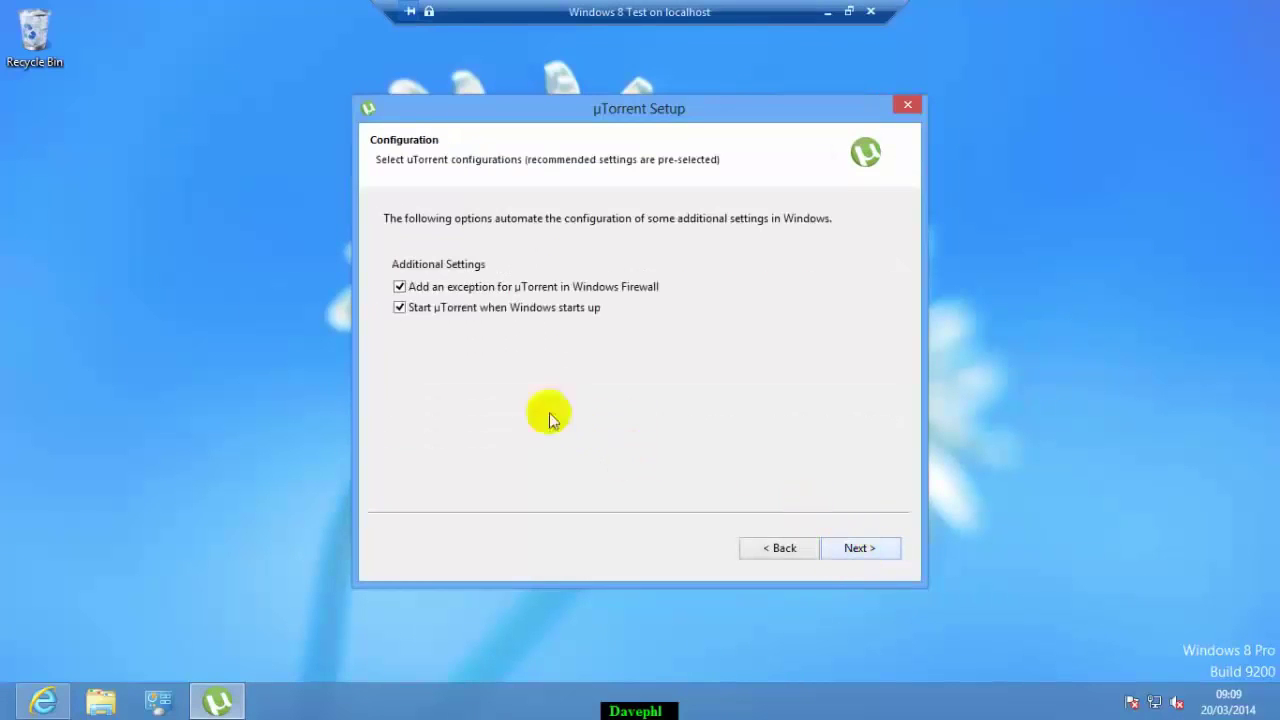
# Disable starting µTorrent when Windows starts up, keep the Windows Firewall exception and continue the setup
pyautogui.click(422, 312)
pyautogui.click(881, 550)
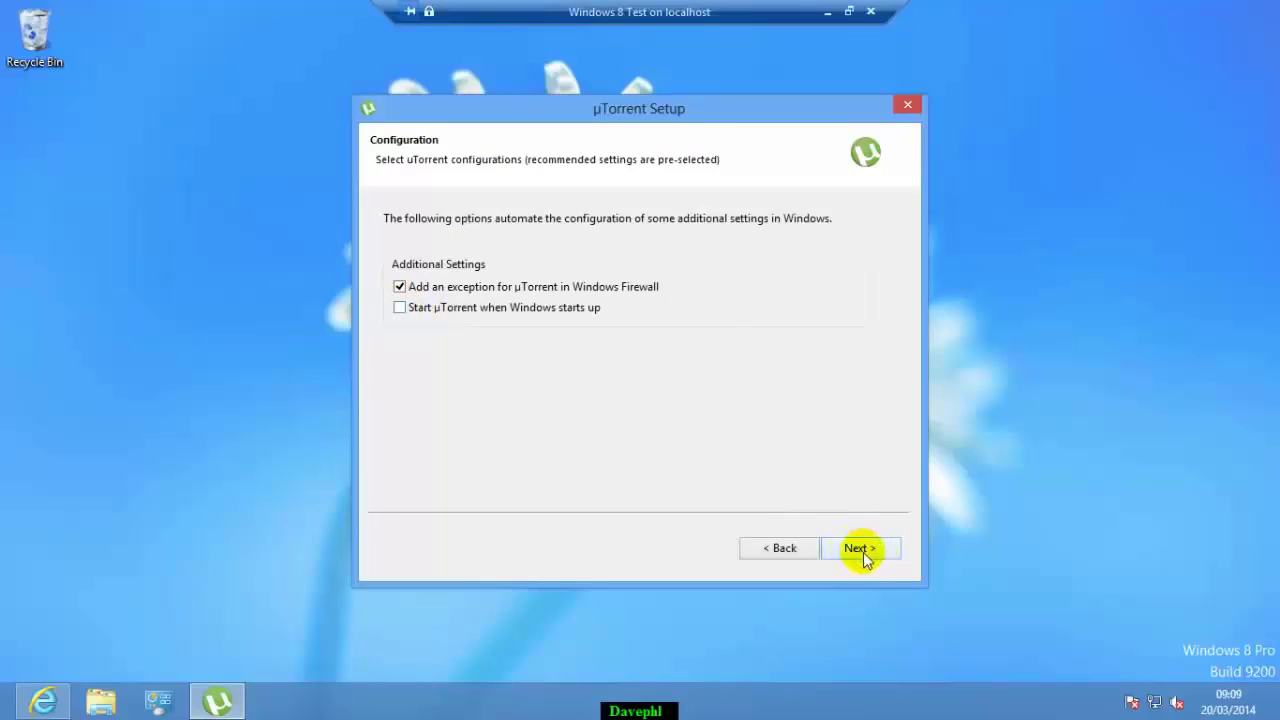
pyautogui.click(860, 550)
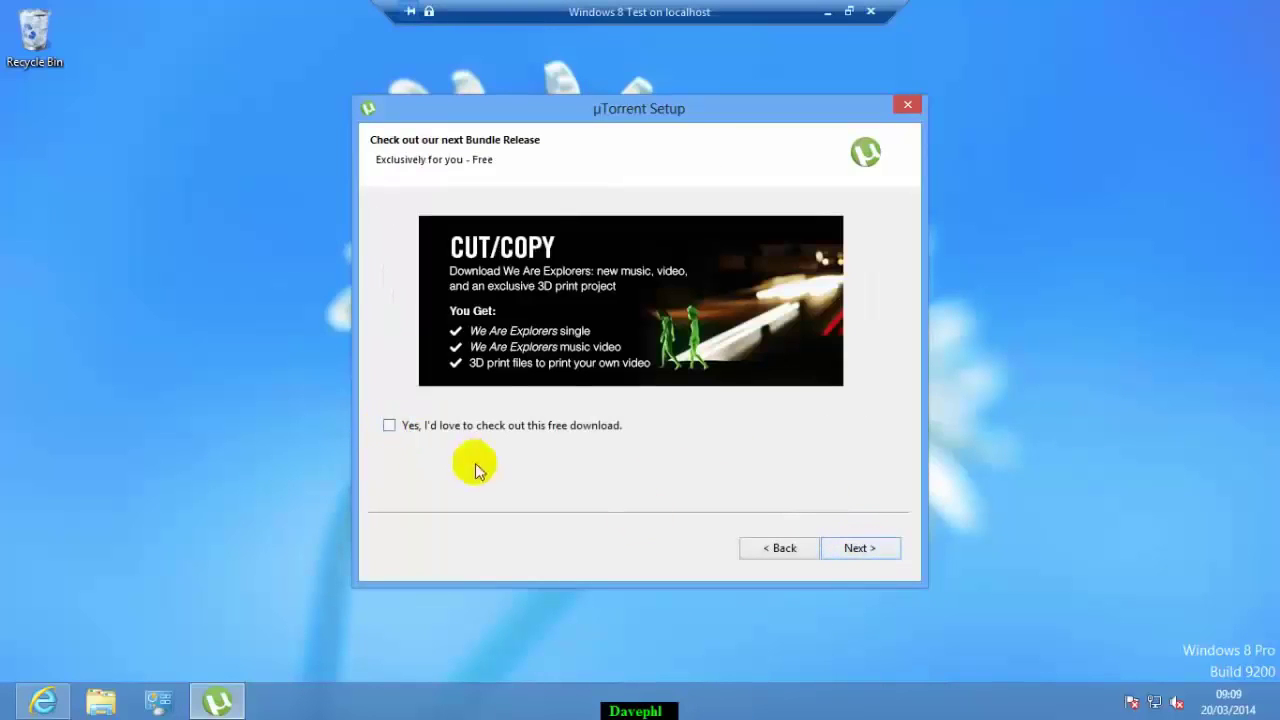
# Skip the bundle download, decline the Search Protect and Pokki Start Menu offers, and finish the µTorrent installation
pyautogui.click(854, 550)
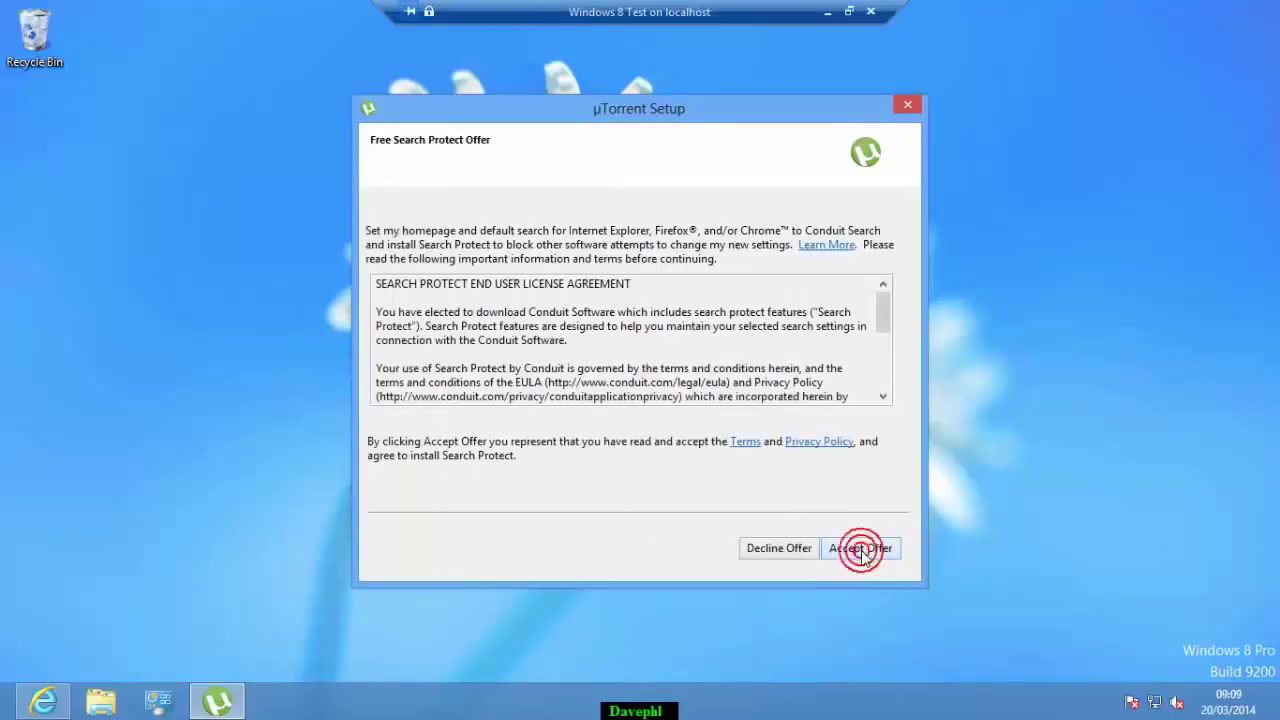
pyautogui.click(778, 552)
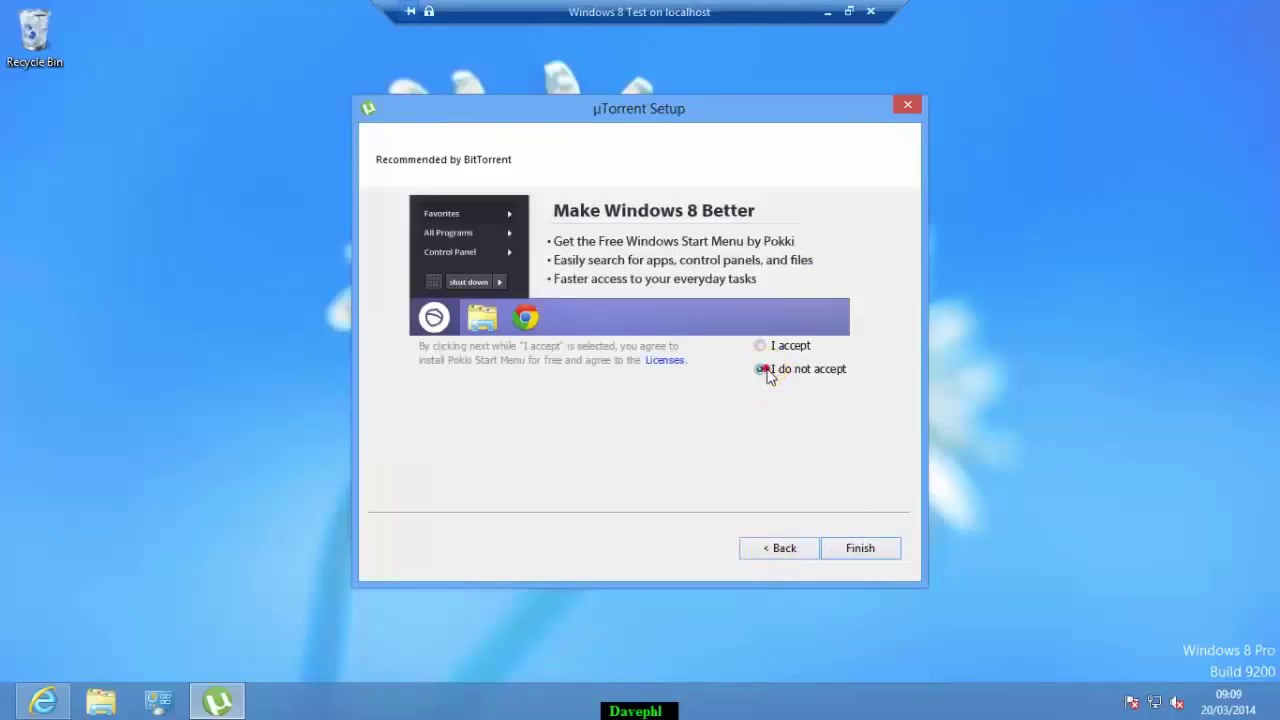
pyautogui.click(855, 549)
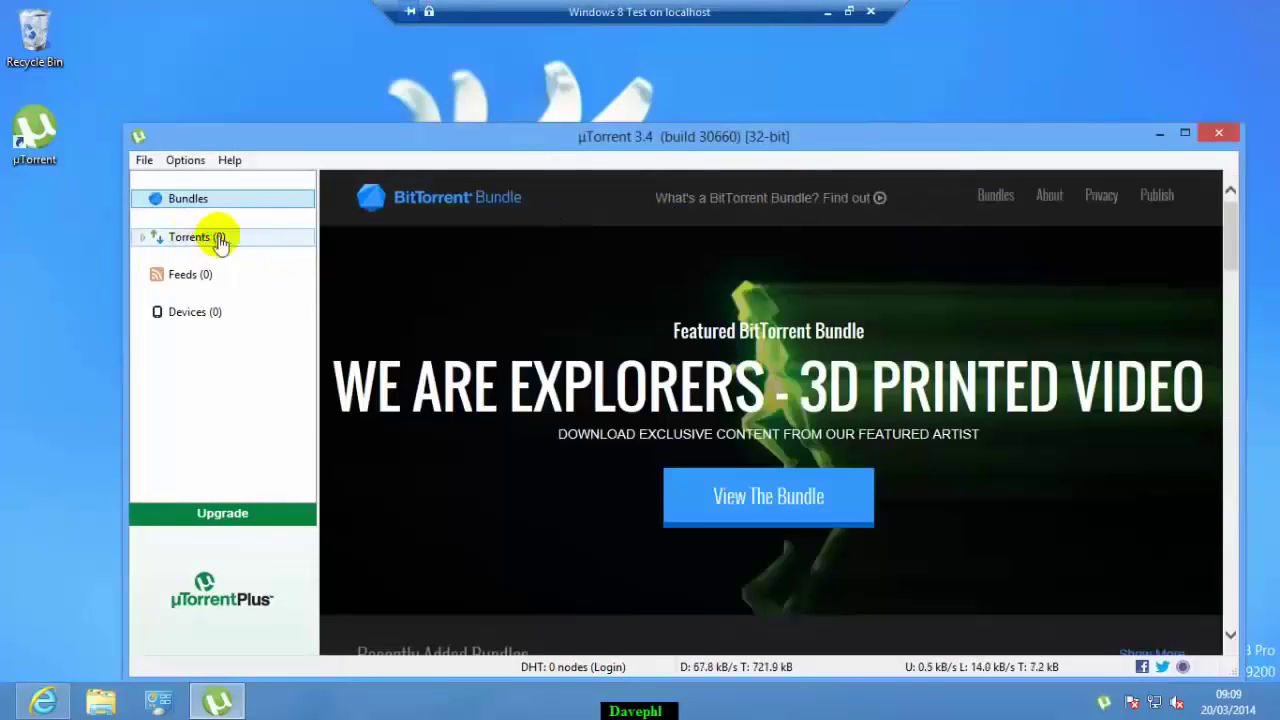
# Show the torrents list in µTorrent, minimize its window and switch back to the video page in Internet Explorer
pyautogui.click(193, 240)
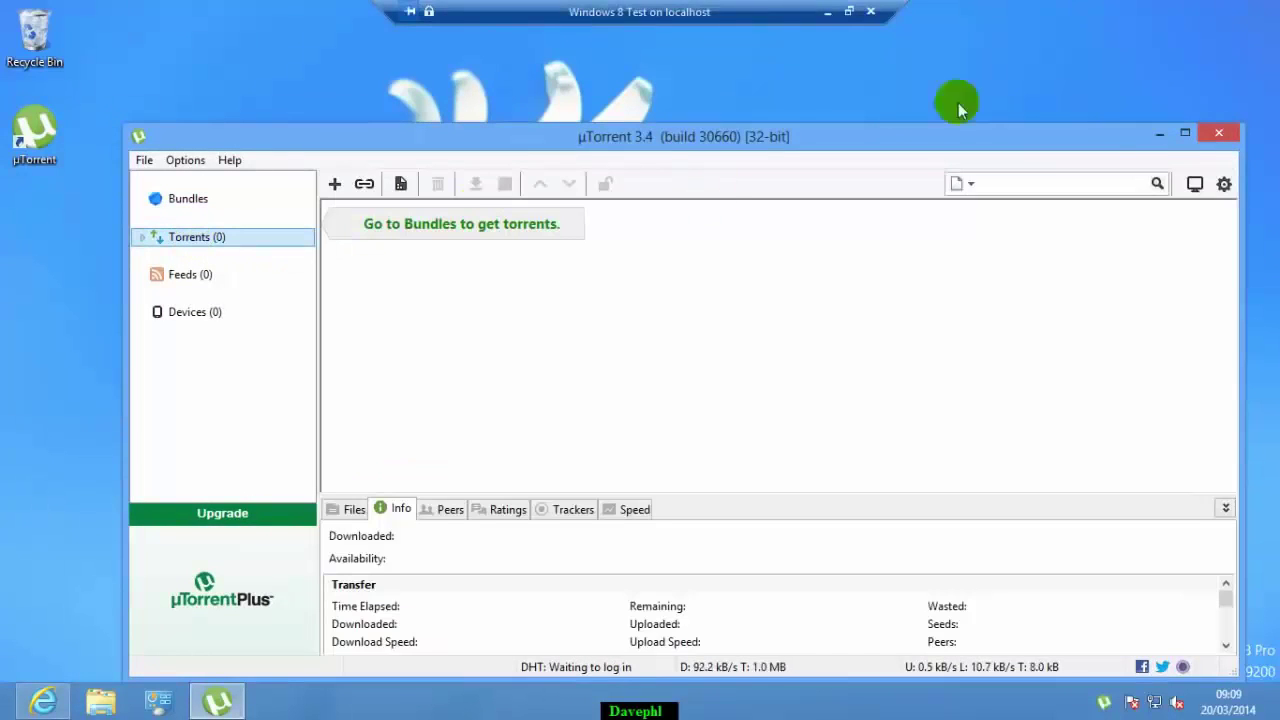
pyautogui.click(1158, 136)
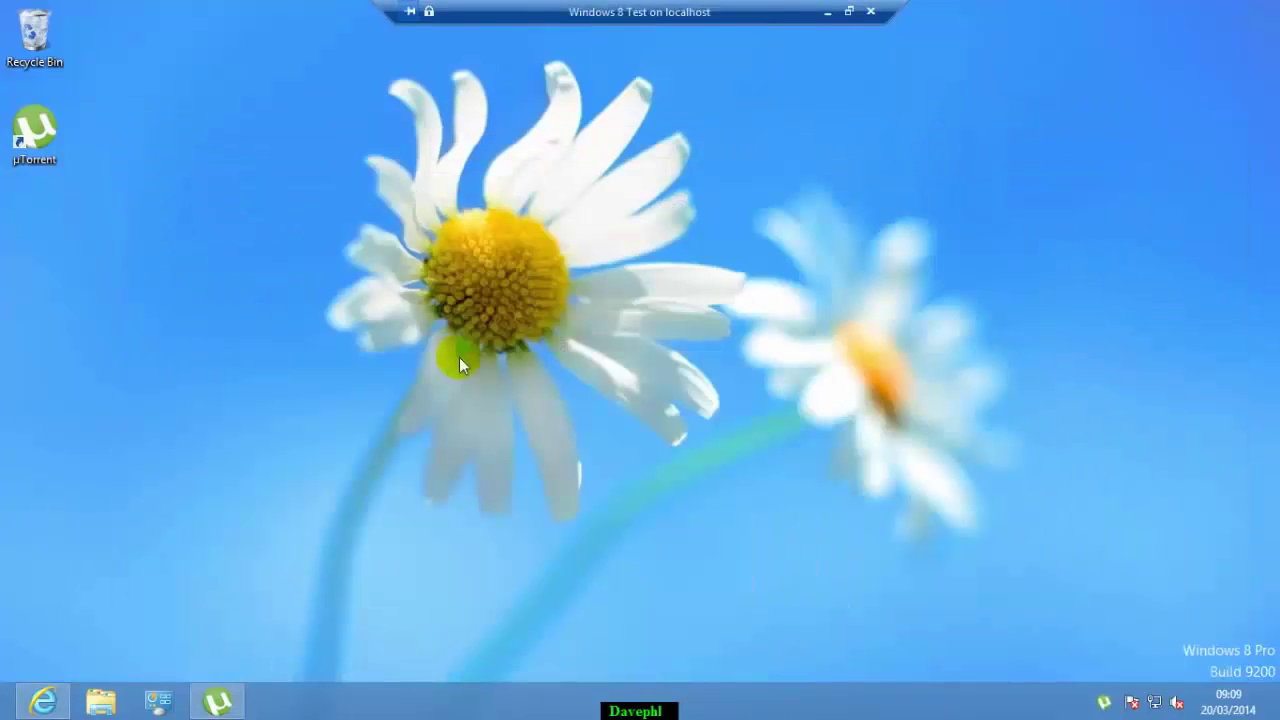
pyautogui.click(44, 702)
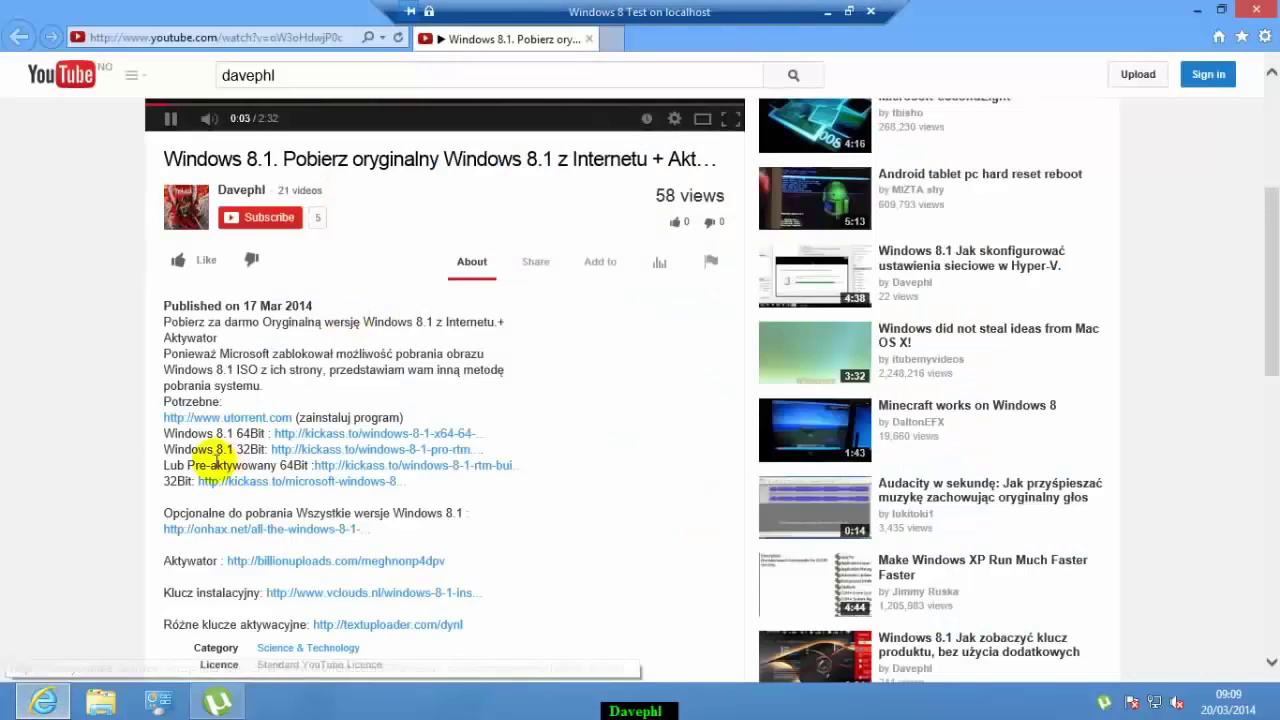
# Open the Windows 8.1 64Bit link from the description, download its torrent file and open it in µTorrent
pyautogui.click(427, 438)
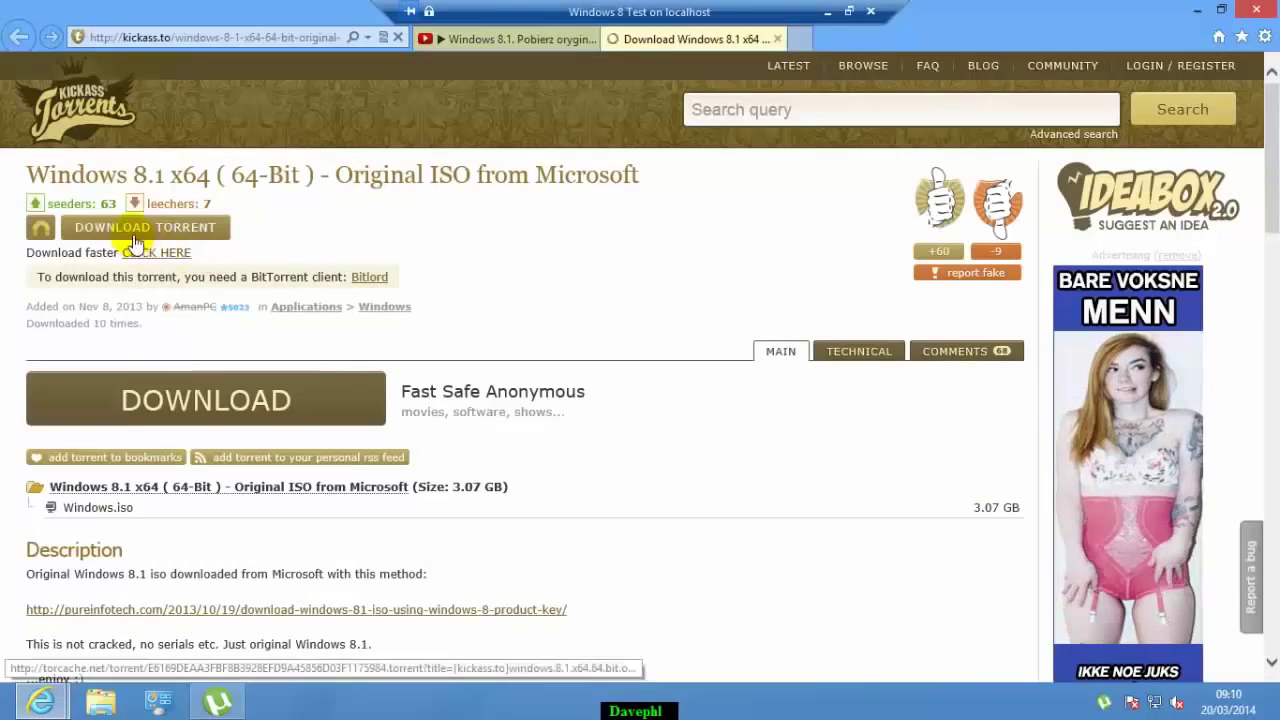
pyautogui.click(128, 230)
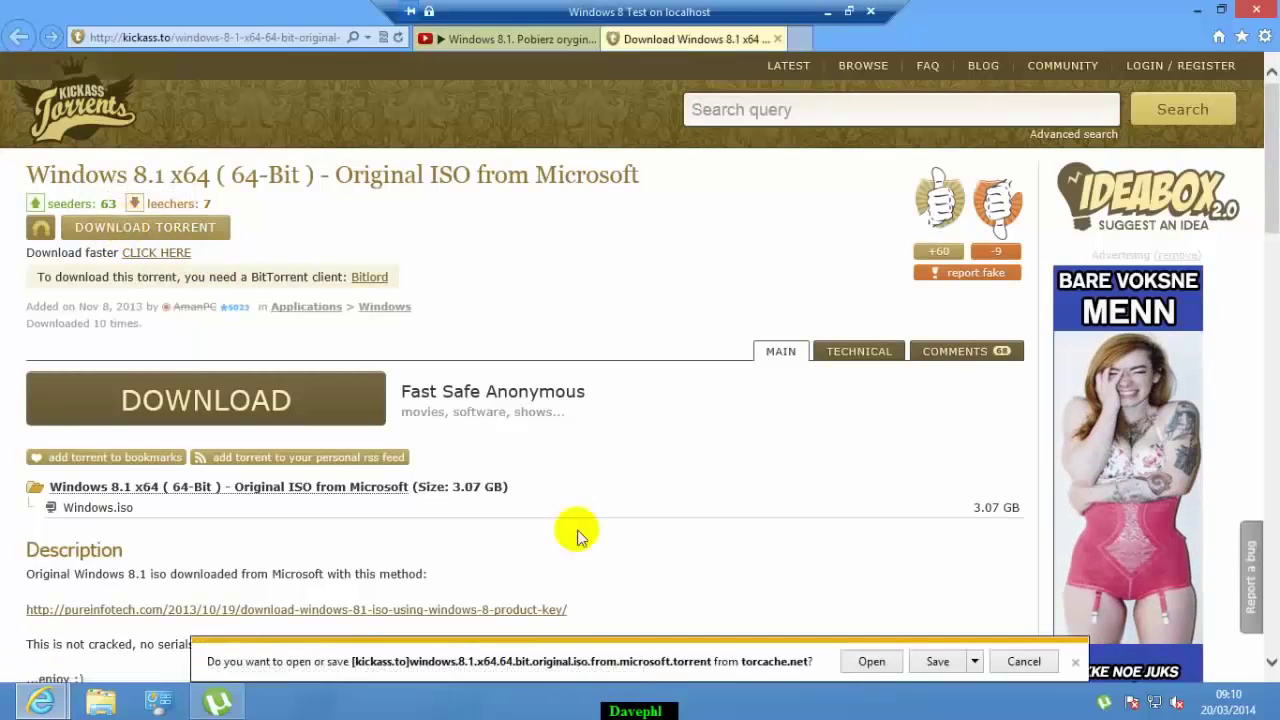
pyautogui.click(869, 661)
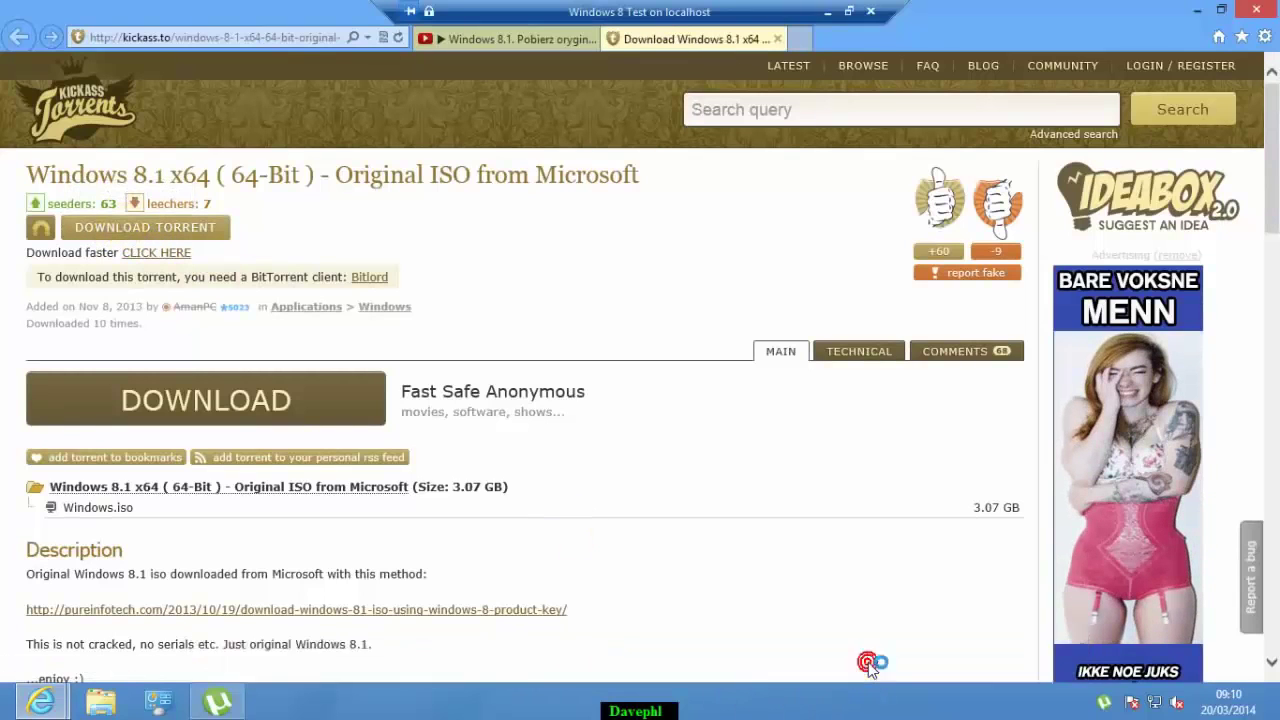
# Minimize the browser, add the Windows.iso torrent to the Downloads folder despite the low disk space, and reposition the µTorrent window
pyautogui.click(1200, 10)
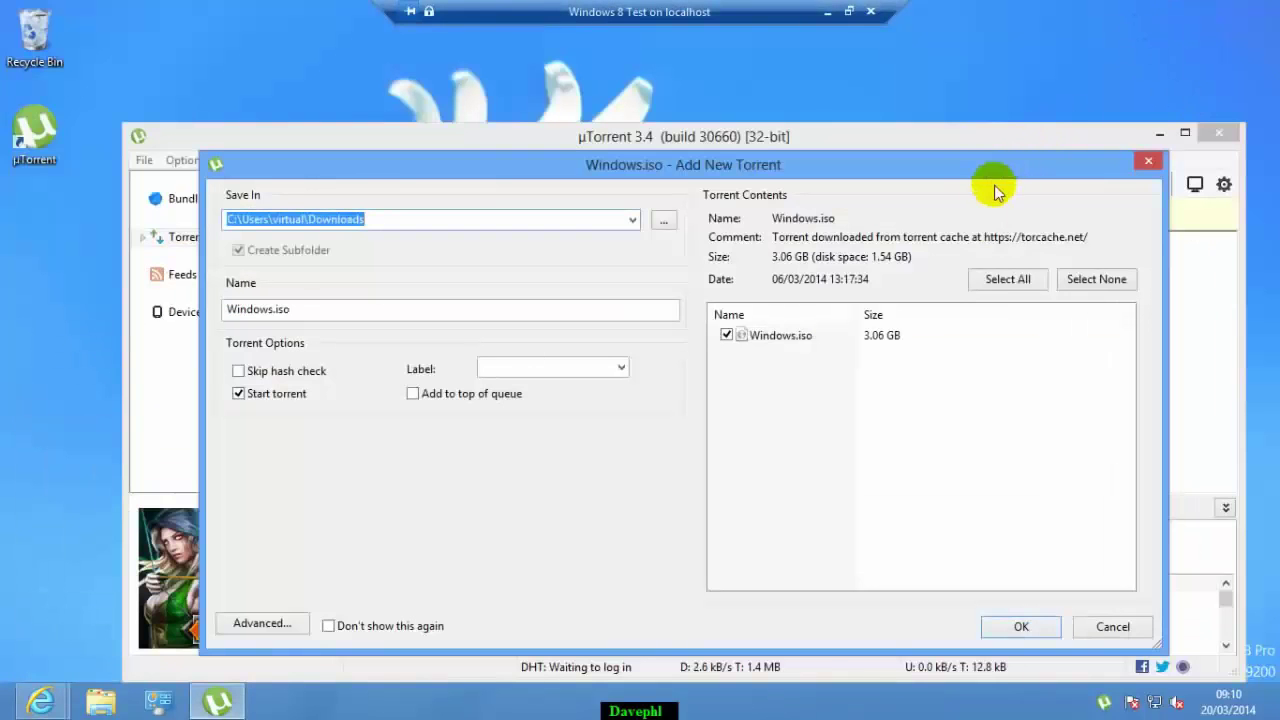
pyautogui.click(1010, 627)
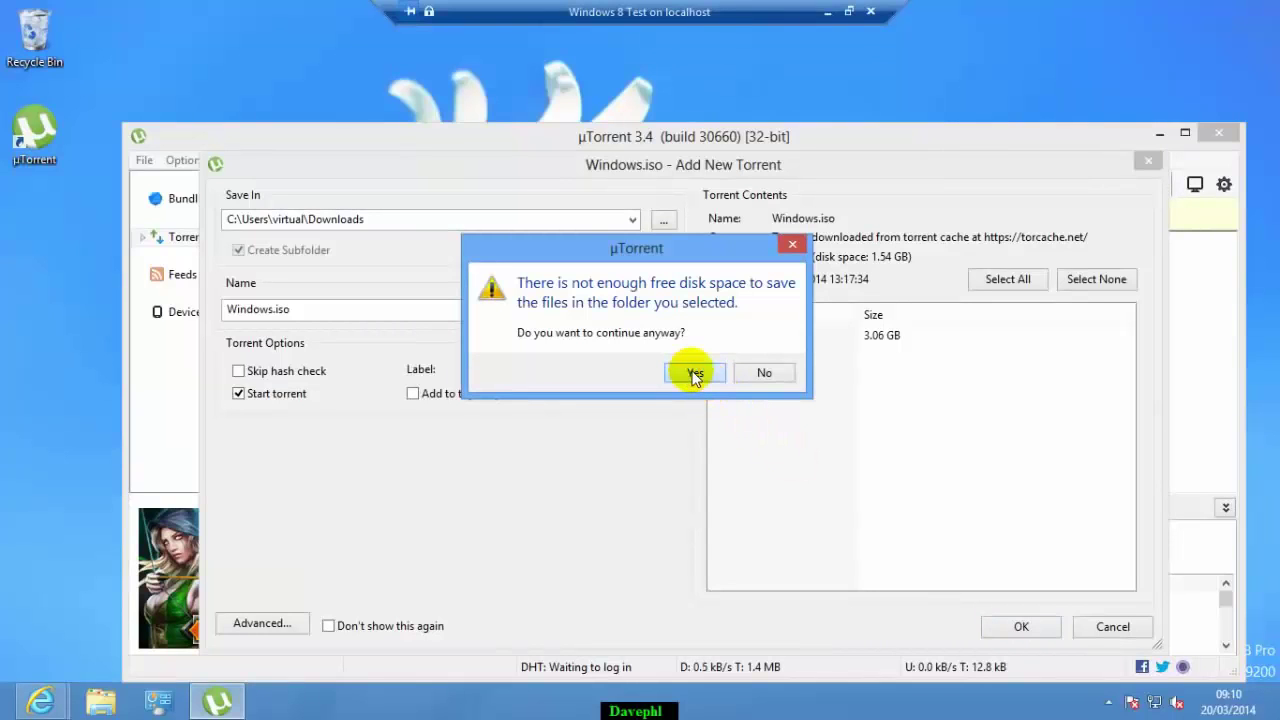
pyautogui.click(695, 373)
pyautogui.moveTo(712, 138); pyautogui.dragTo(670, 90)
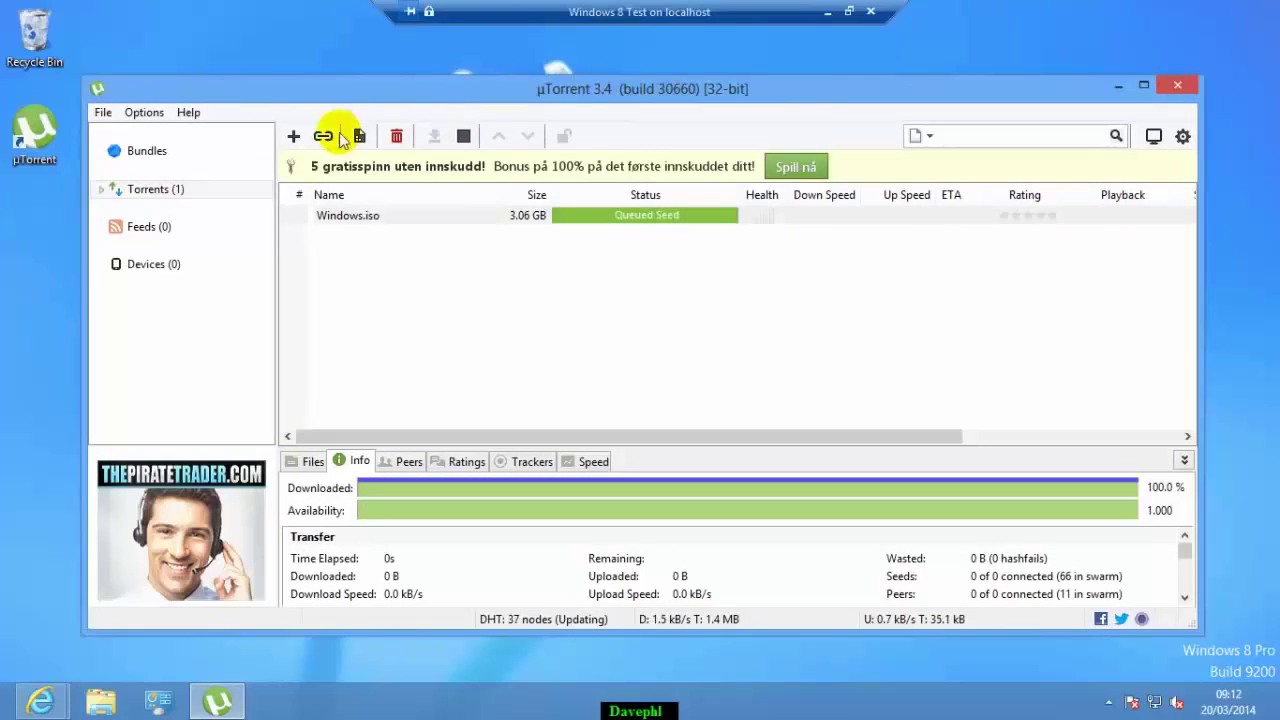
# Expand the torrent categories, view Windows.iso in its containing folder without upgrading to µTorrent Plus, and minimize the Downloads window
pyautogui.click(103, 192)
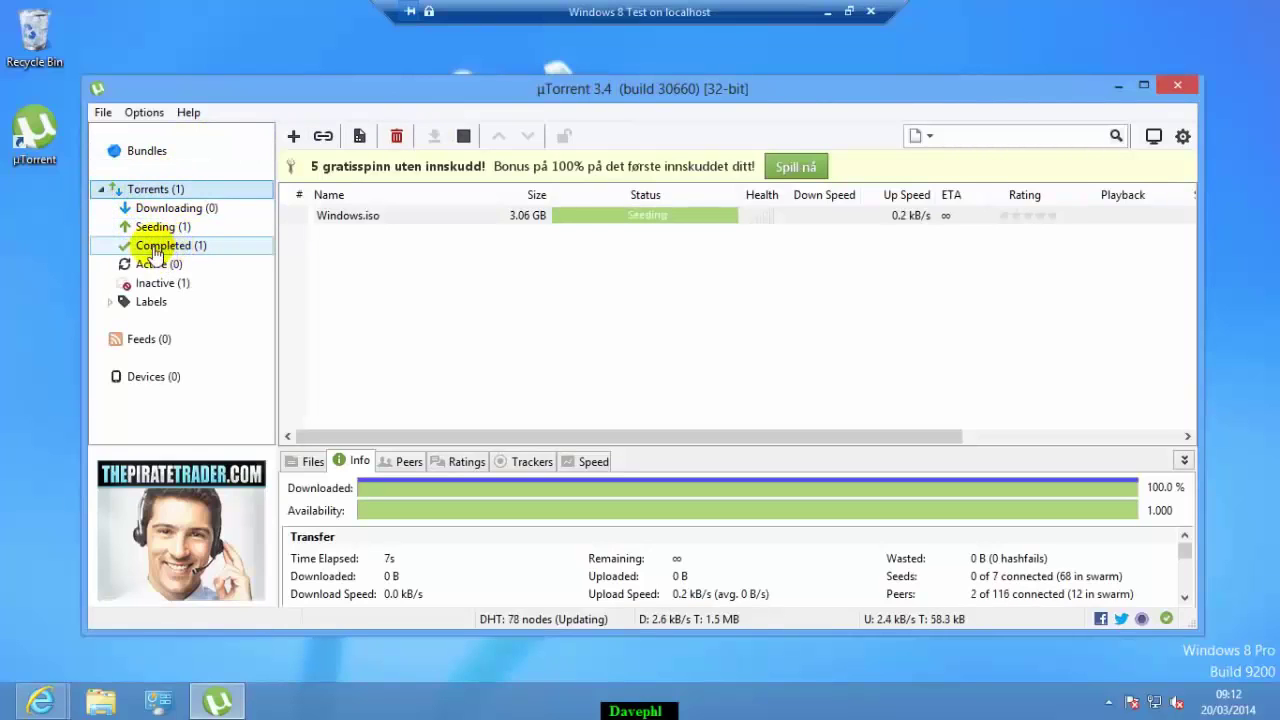
pyautogui.rightClick(587, 222)
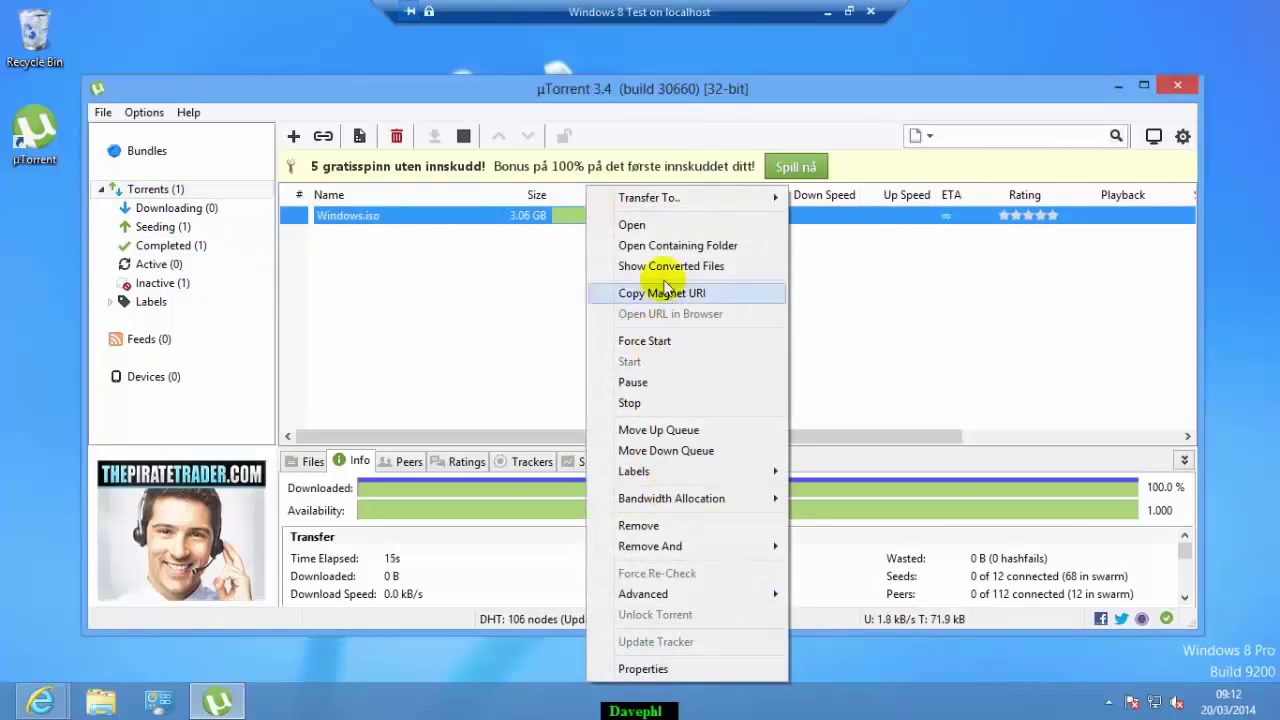
pyautogui.click(665, 247)
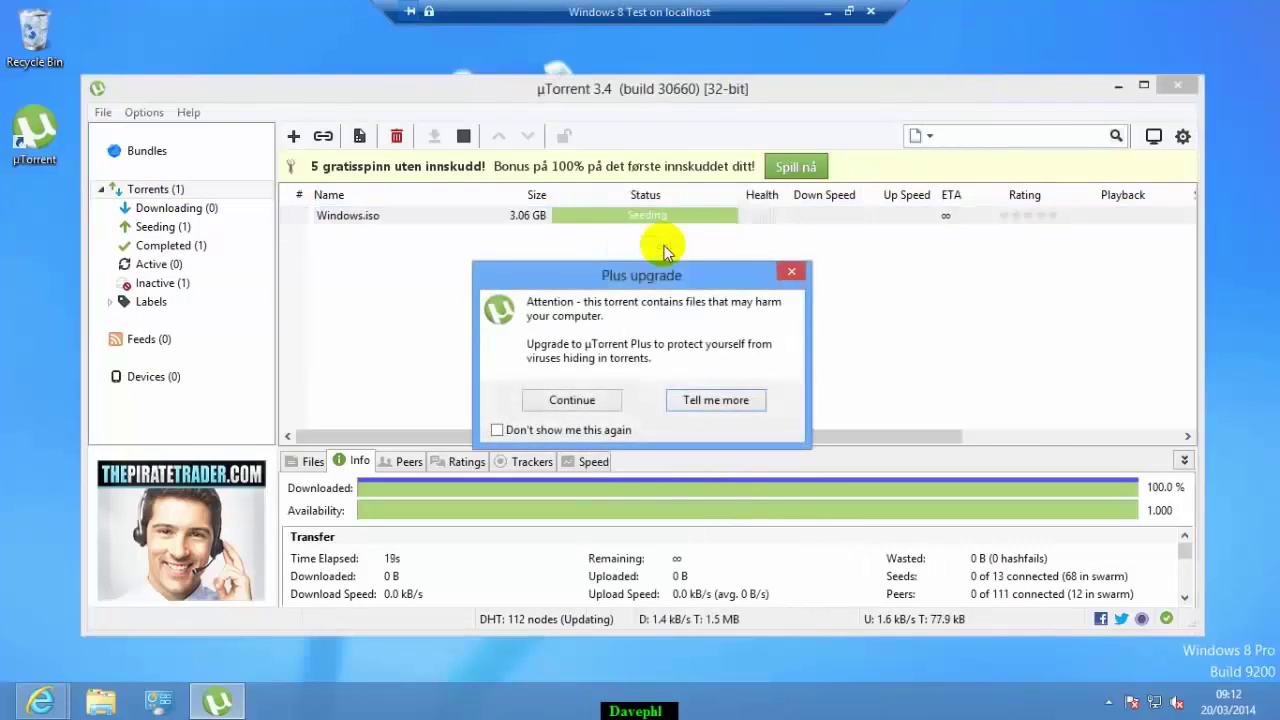
pyautogui.click(568, 402)
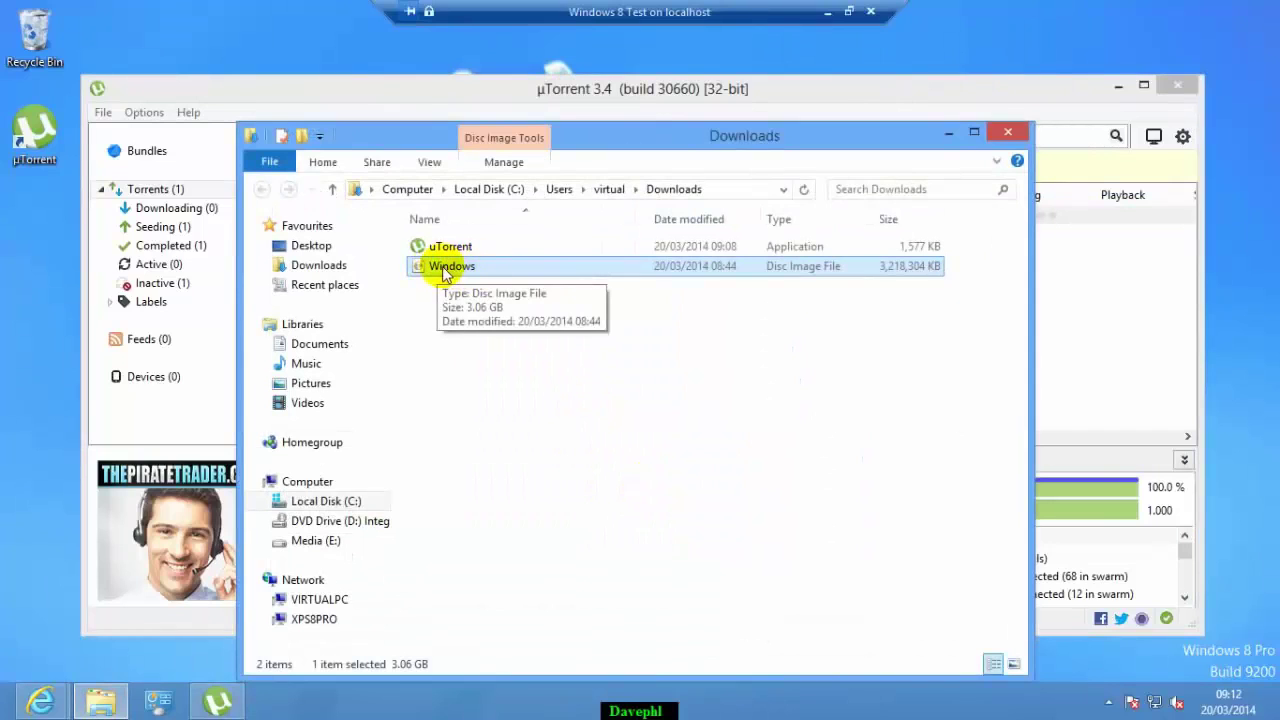
pyautogui.click(313, 268)
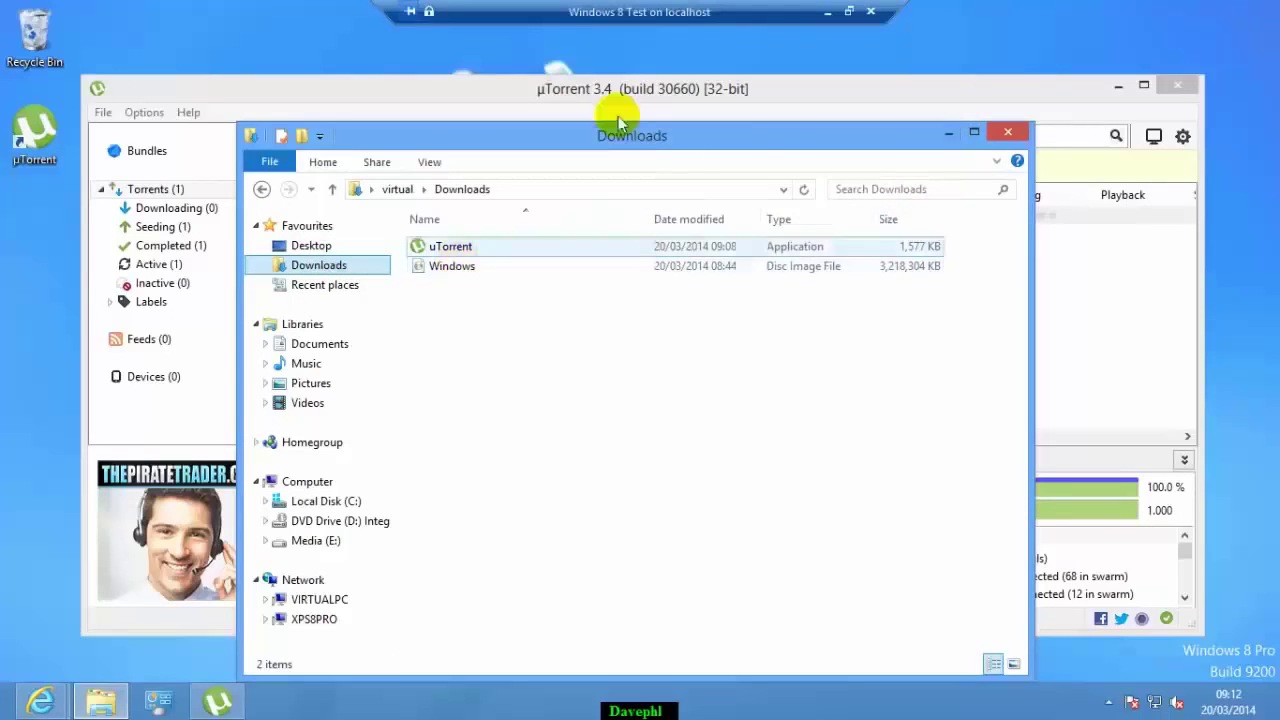
pyautogui.click(948, 132)
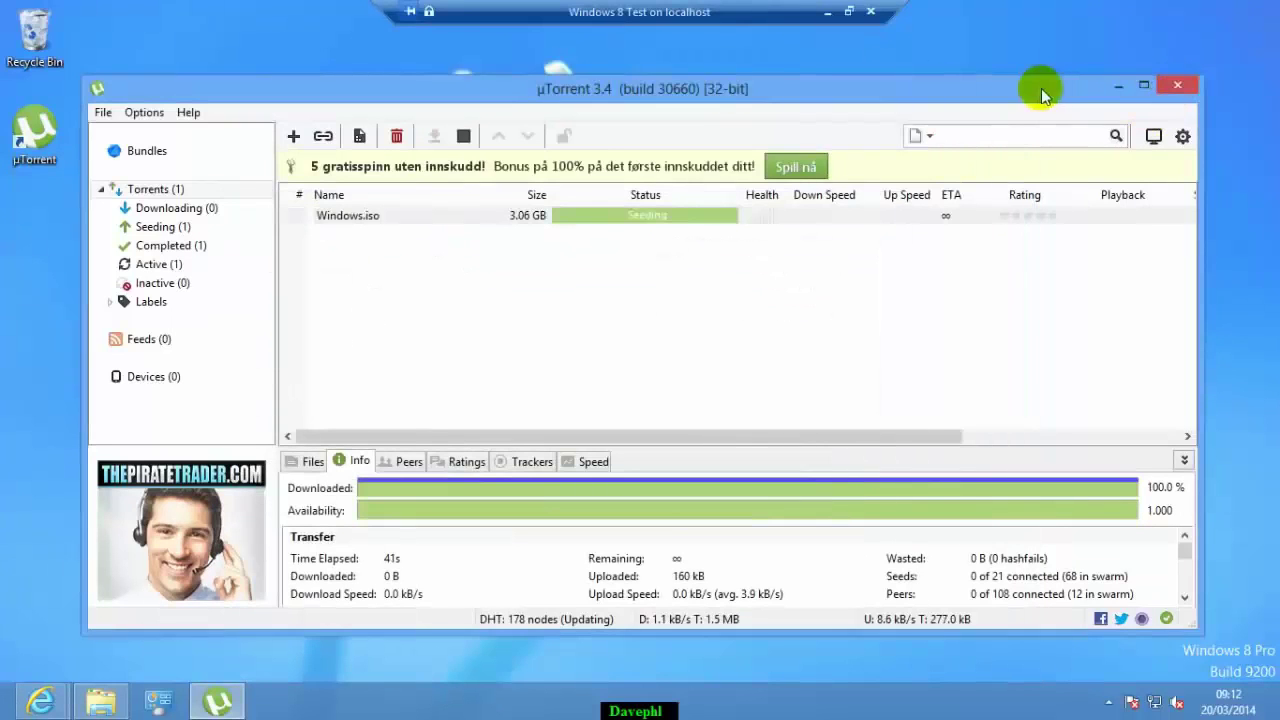
# Remove the Windows.iso torrent from the µTorrent list without rating it
pyautogui.rightClick(606, 218)
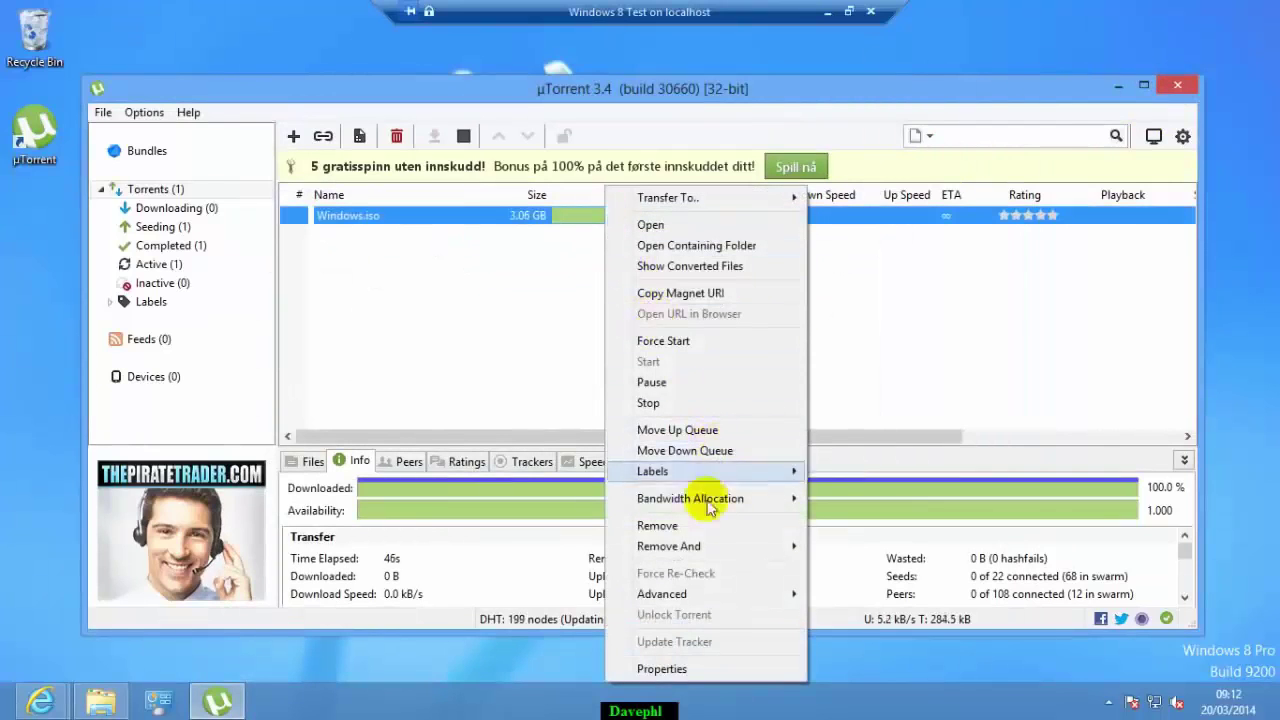
pyautogui.click(658, 526)
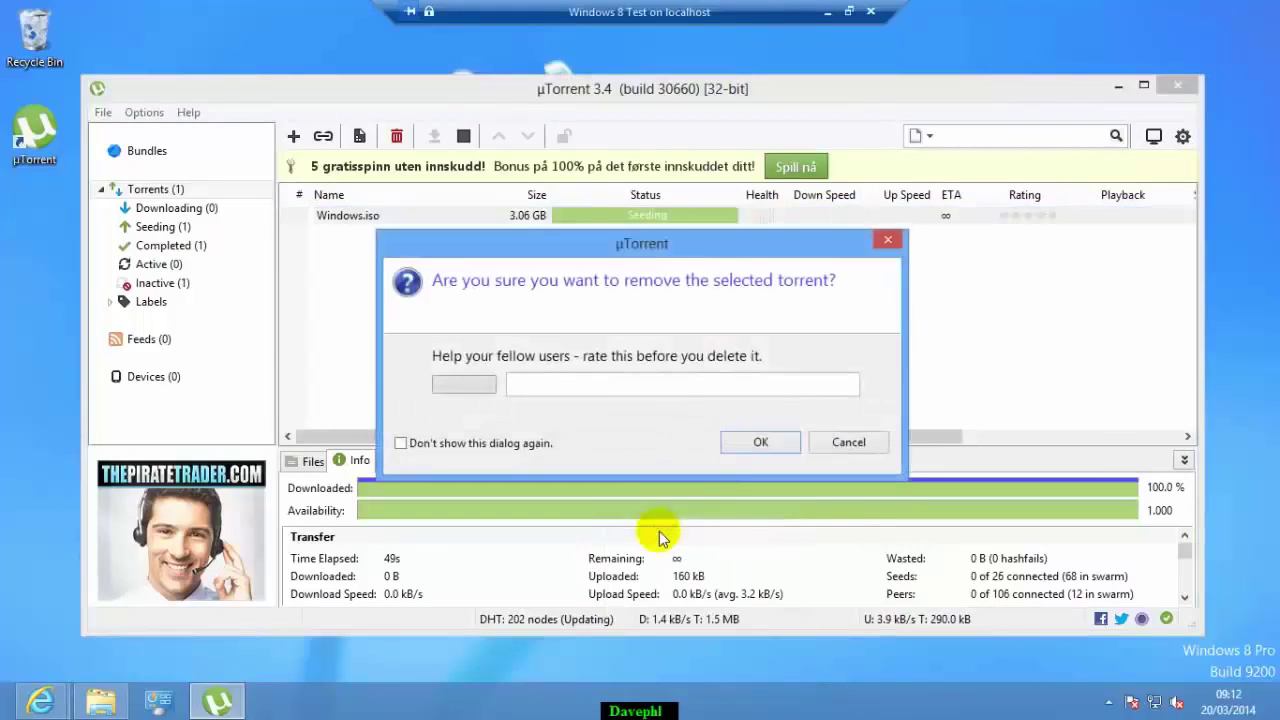
pyautogui.click(762, 441)
# Close the µTorrent window and fully exit the program running in the background
pyautogui.click(1178, 84)
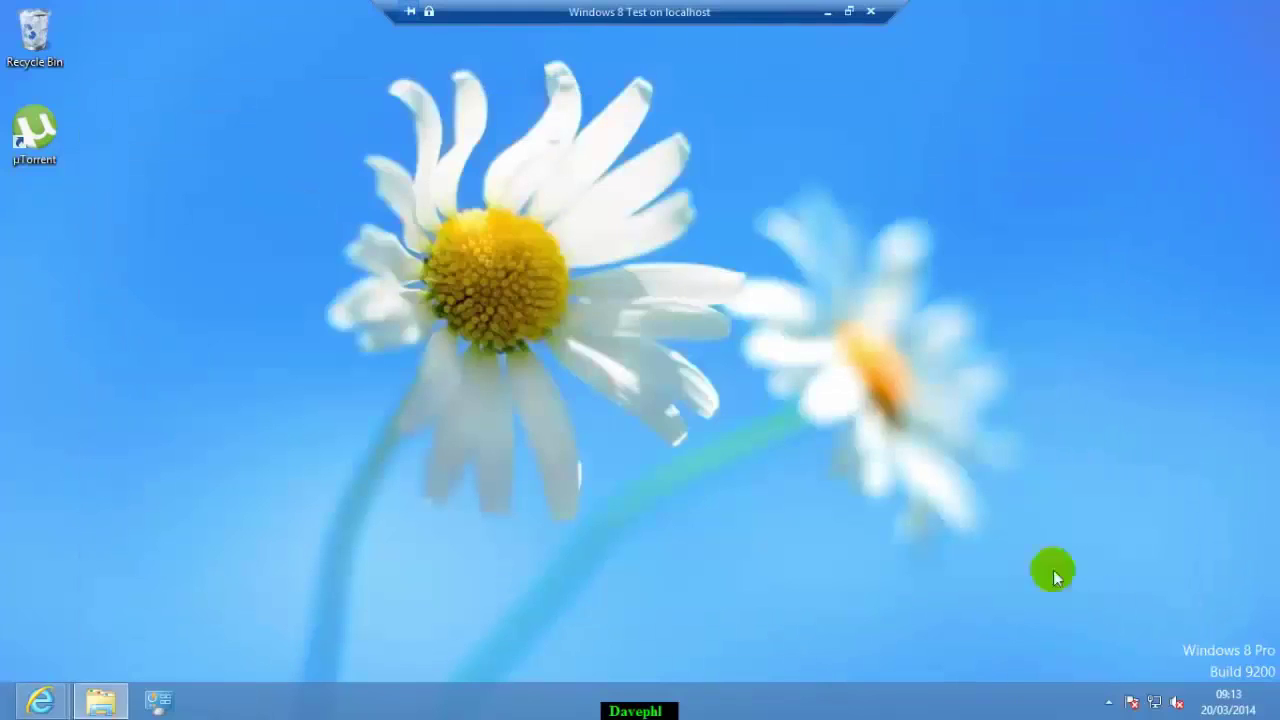
pyautogui.click(1108, 706)
pyautogui.rightClick(1107, 605)
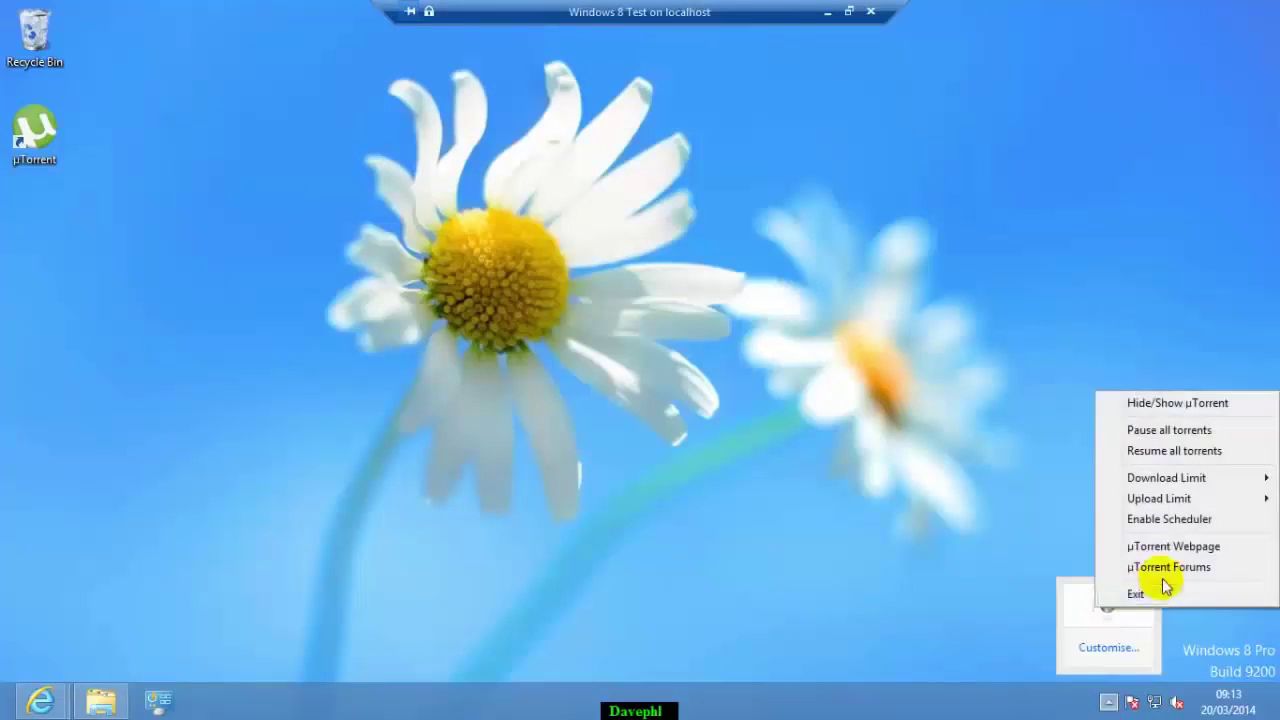
pyautogui.click(1135, 596)
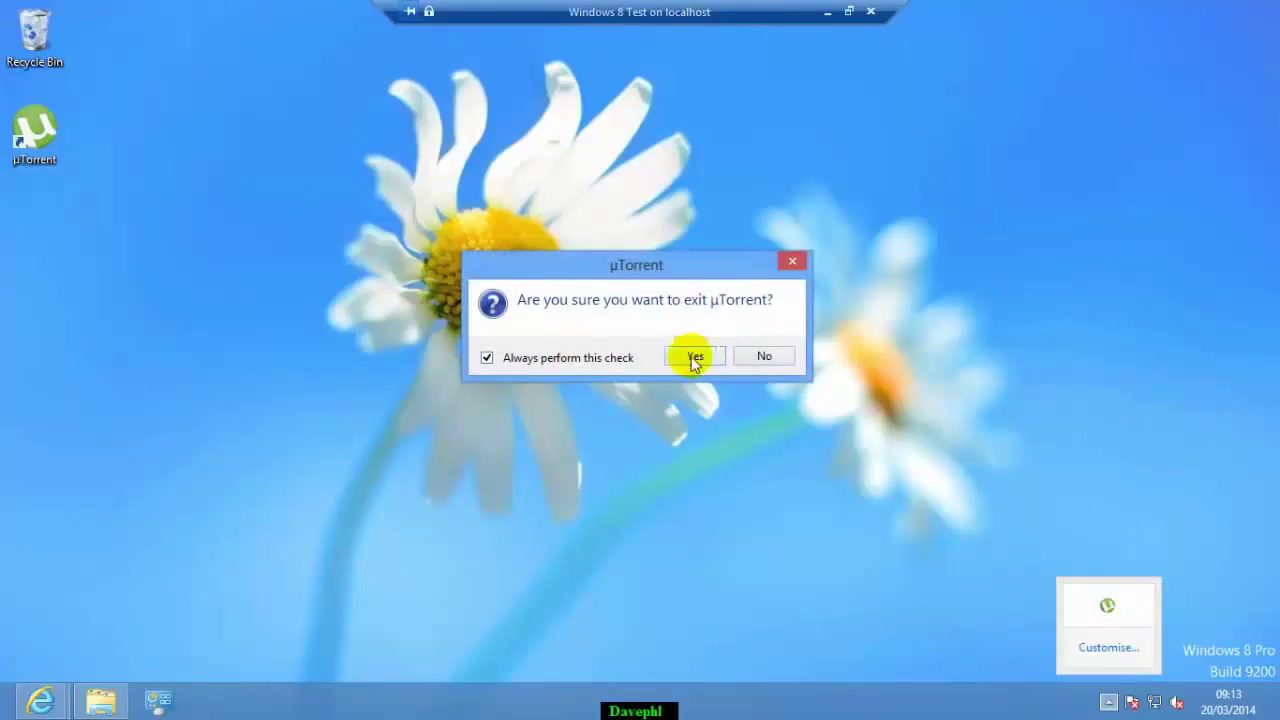
pyautogui.click(690, 358)
# Close the torrent download page in Internet Explorer and return to the YouTube video page
pyautogui.moveTo(40, 700)
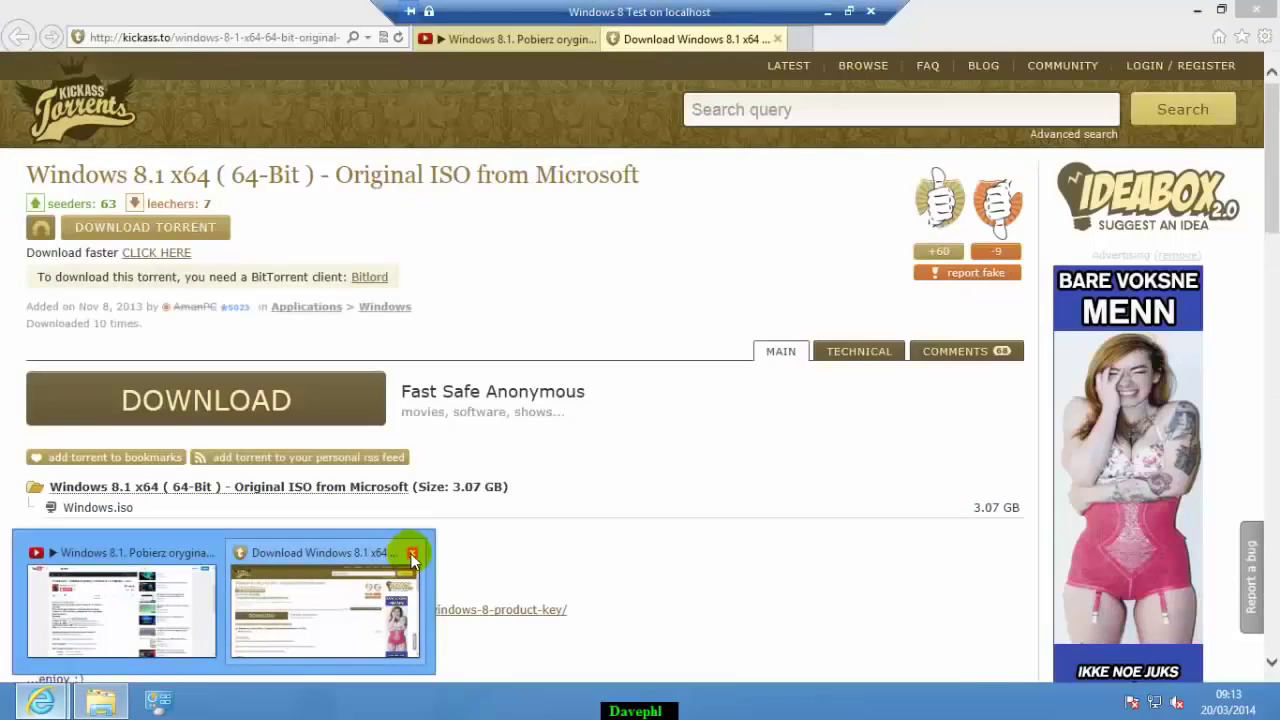
pyautogui.click(418, 550)
pyautogui.click(200, 578)
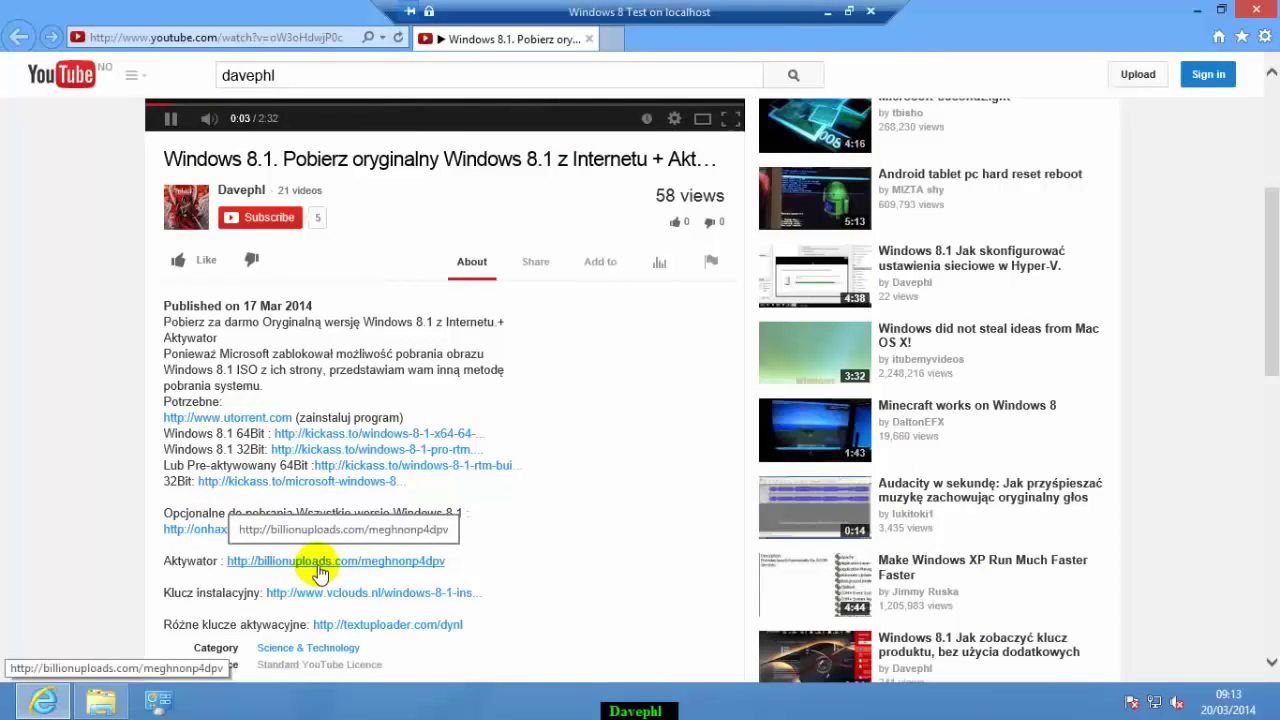
# Open the Aktywator link from the video description in a new window, minimize the YouTube window and maximize the new one
pyautogui.rightClick(323, 572)
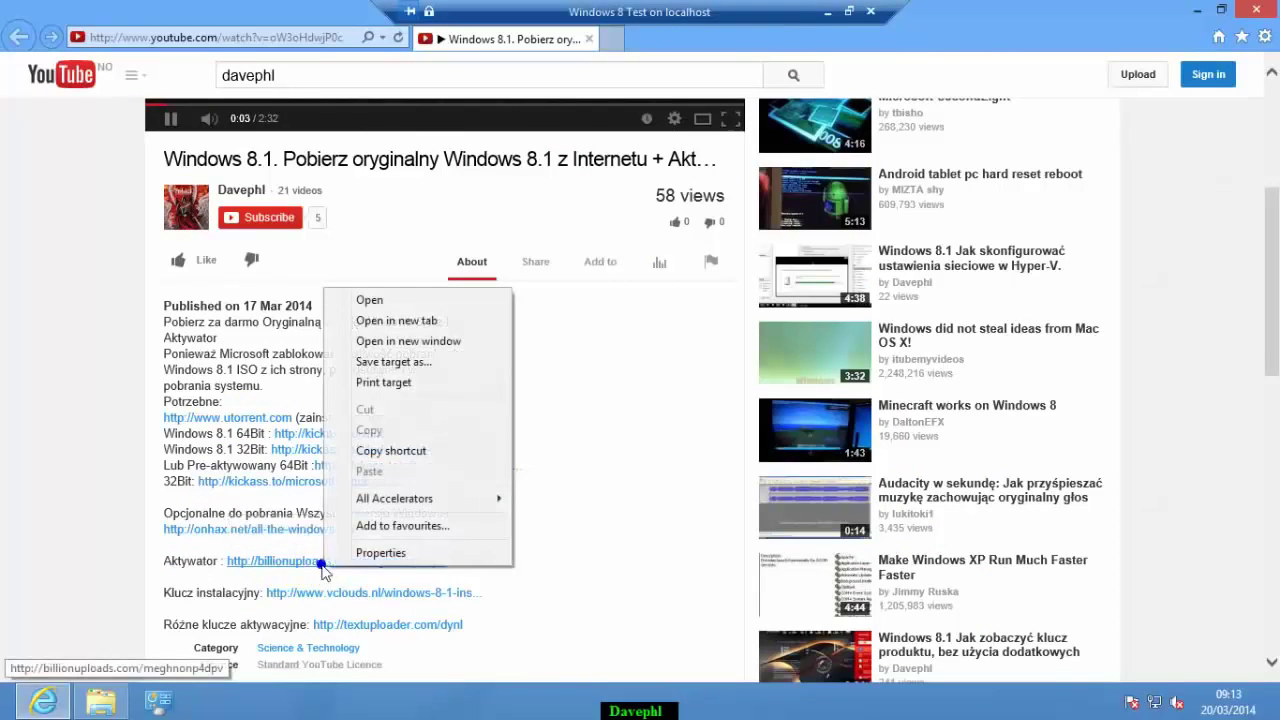
pyautogui.click(409, 342)
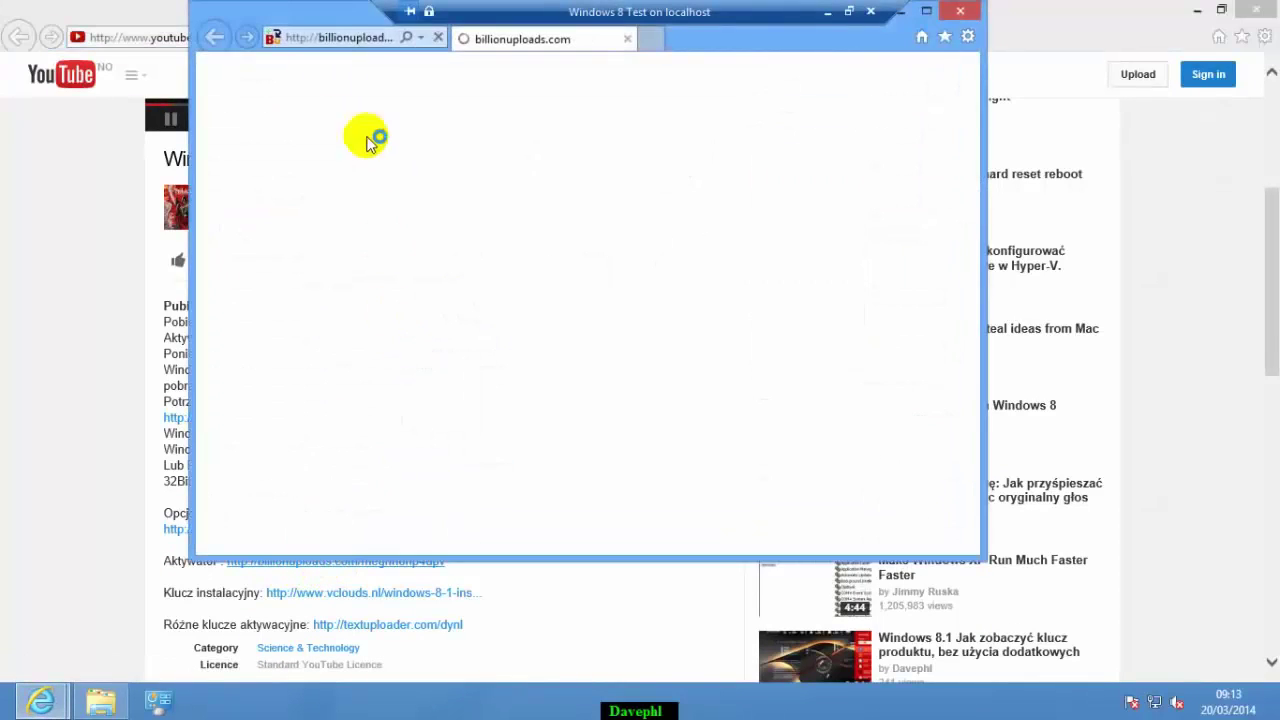
pyautogui.click(1197, 11)
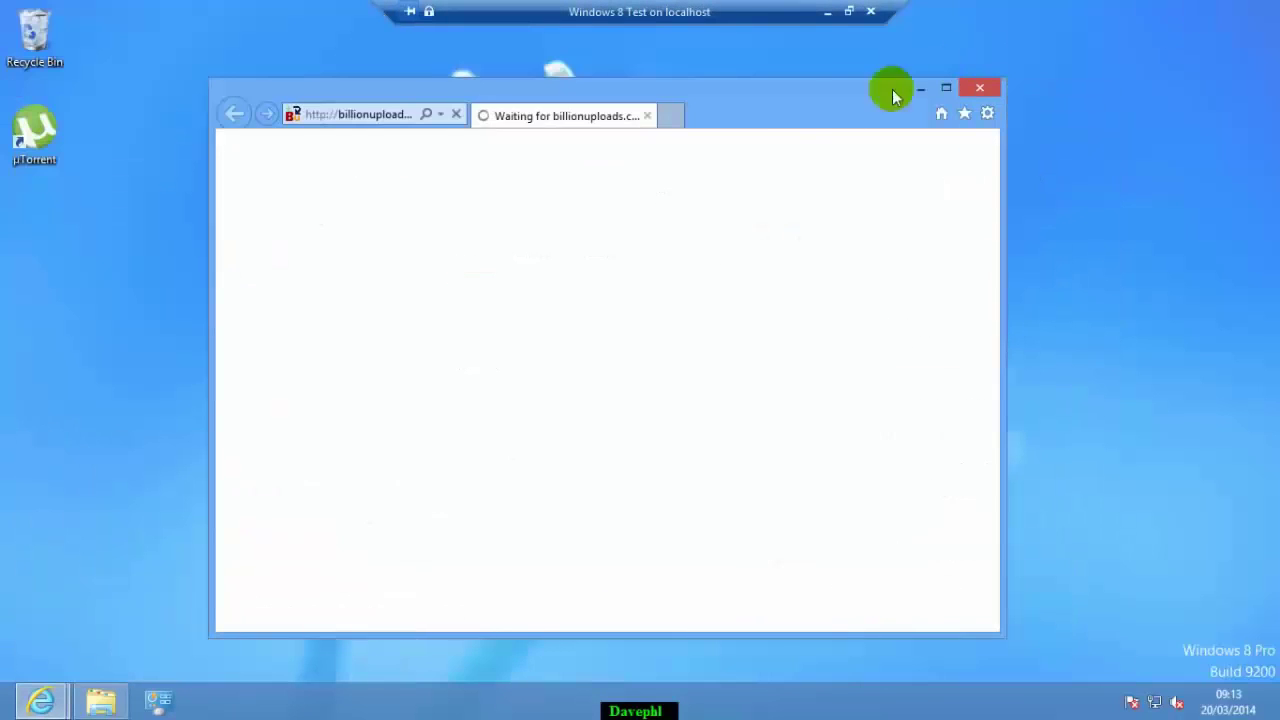
pyautogui.click(946, 87)
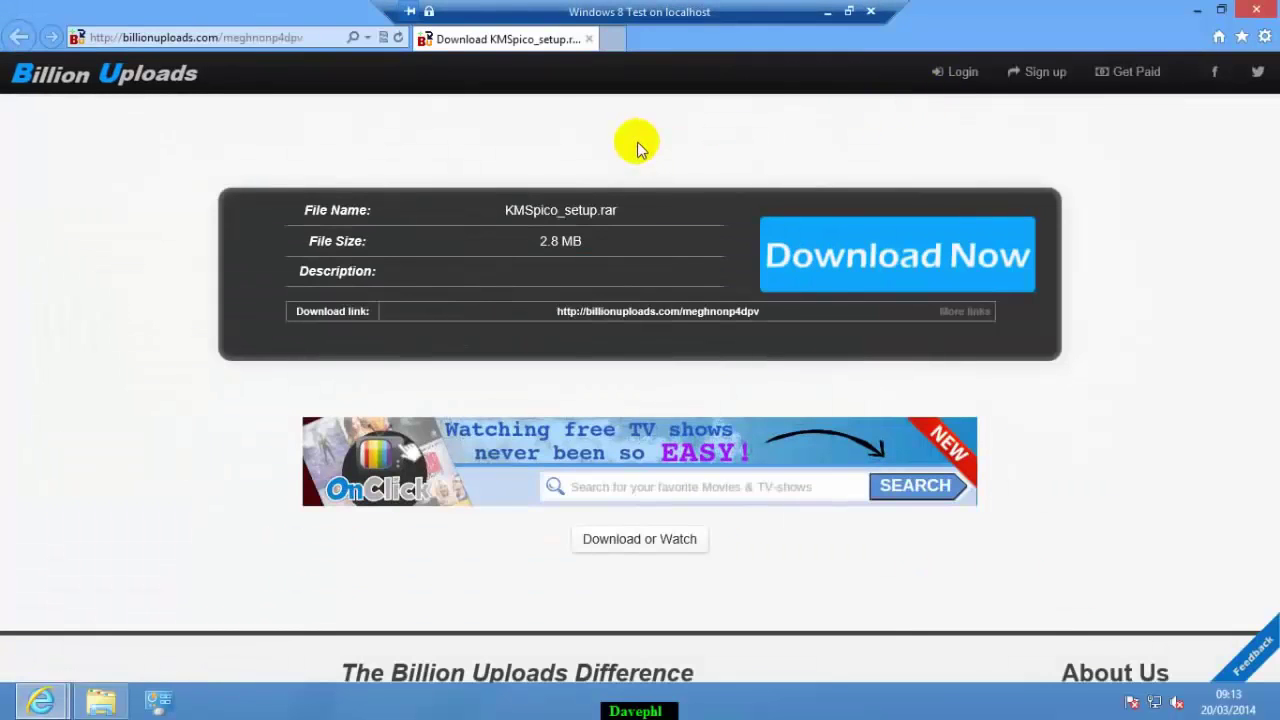
# Proceed to the download page for KMSpico_setup.rar, opt out of the Billion Uploads download manager, and save the file
pyautogui.click(641, 545)
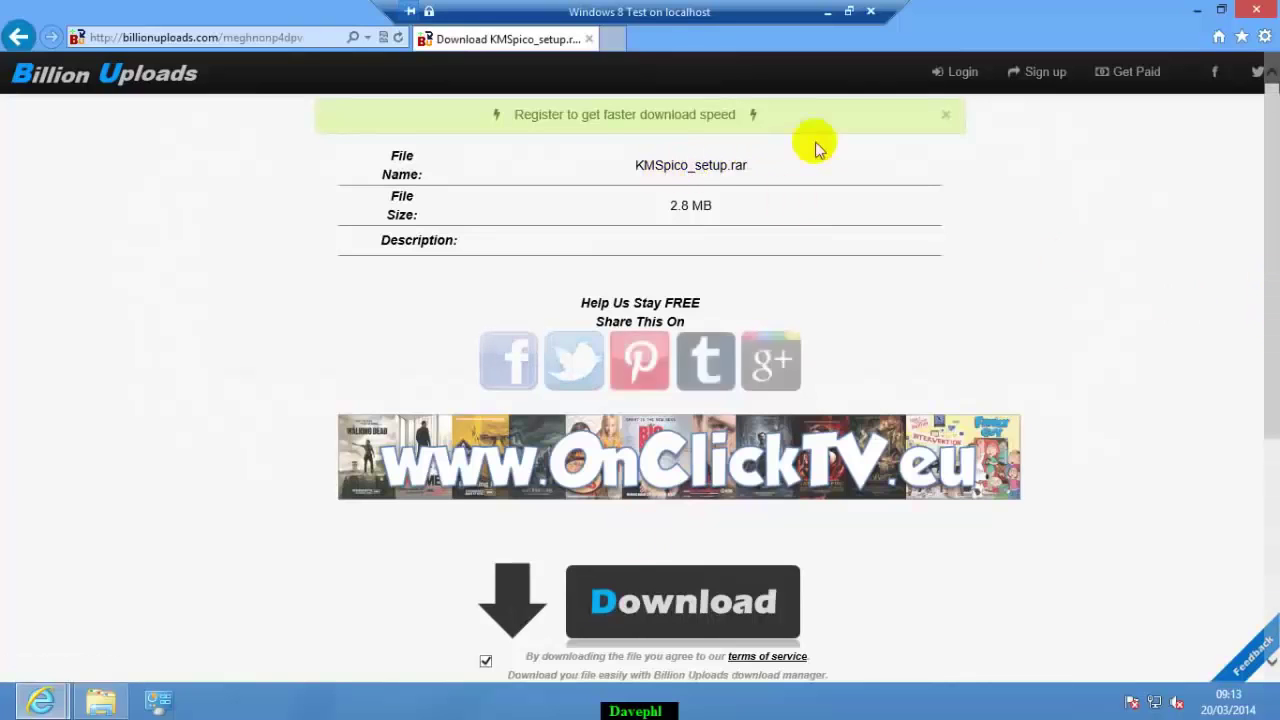
pyautogui.scroll(-2, 1273, 318)
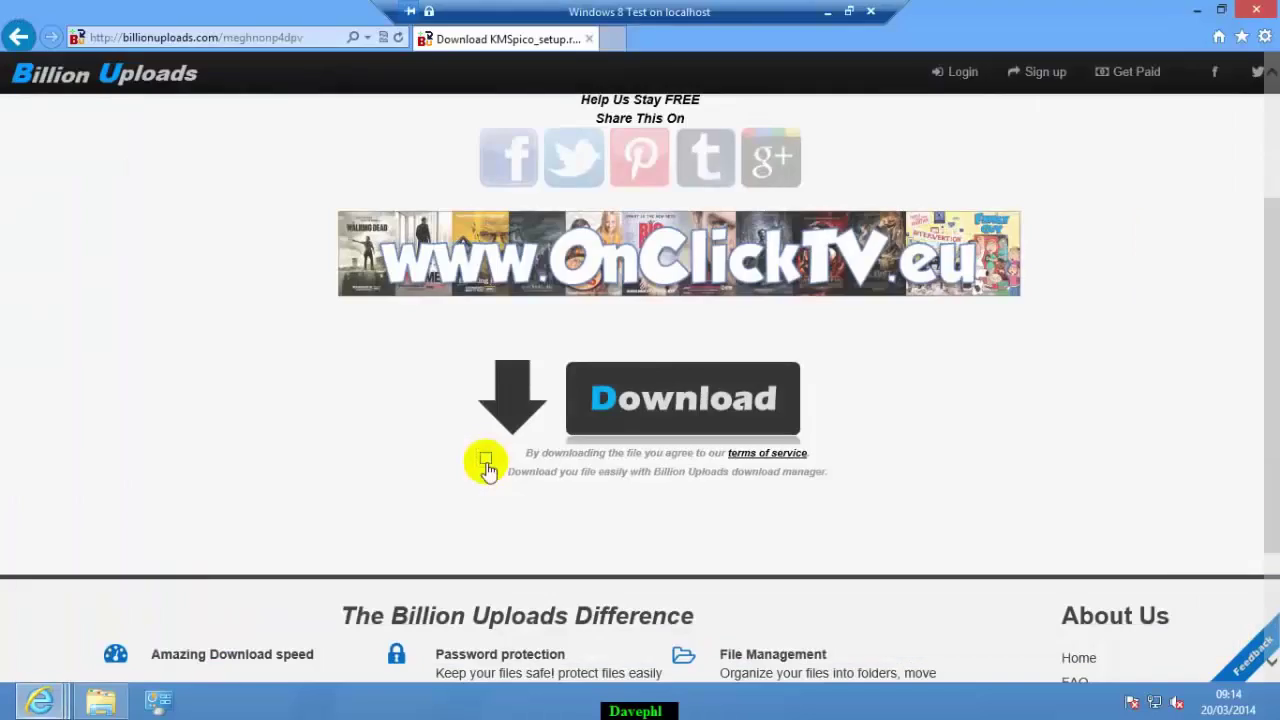
pyautogui.click(486, 462)
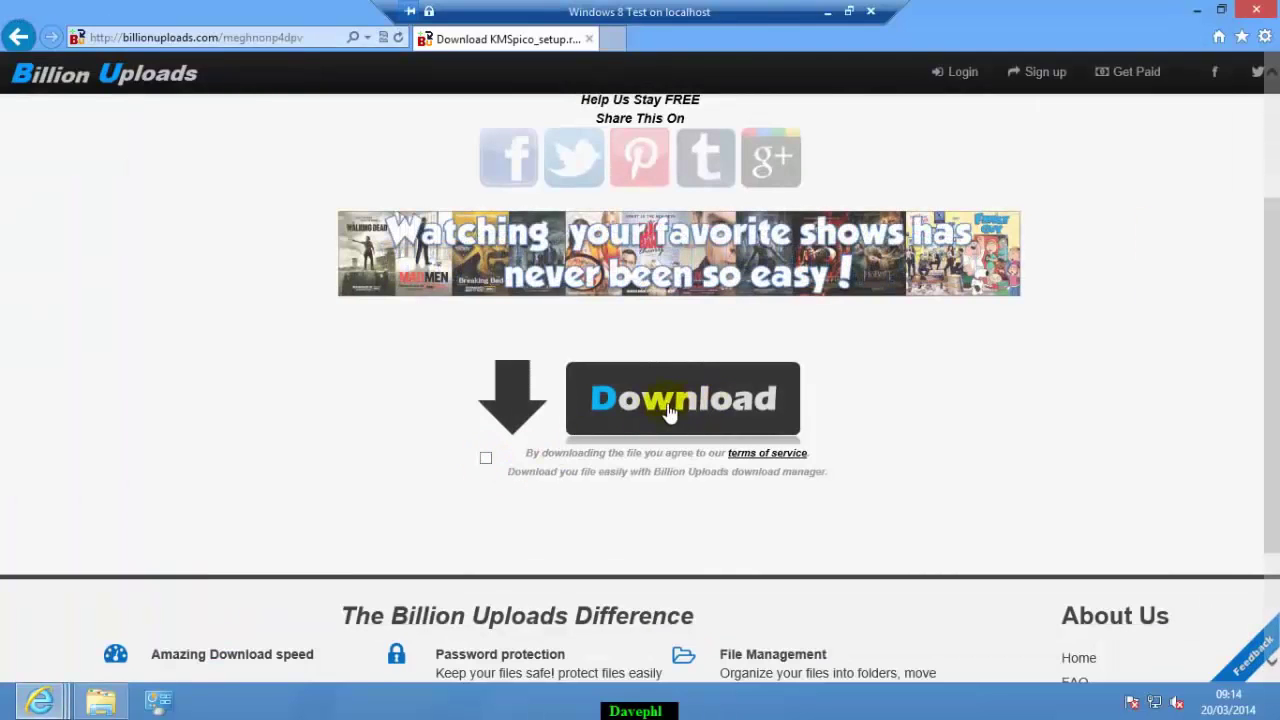
pyautogui.click(669, 413)
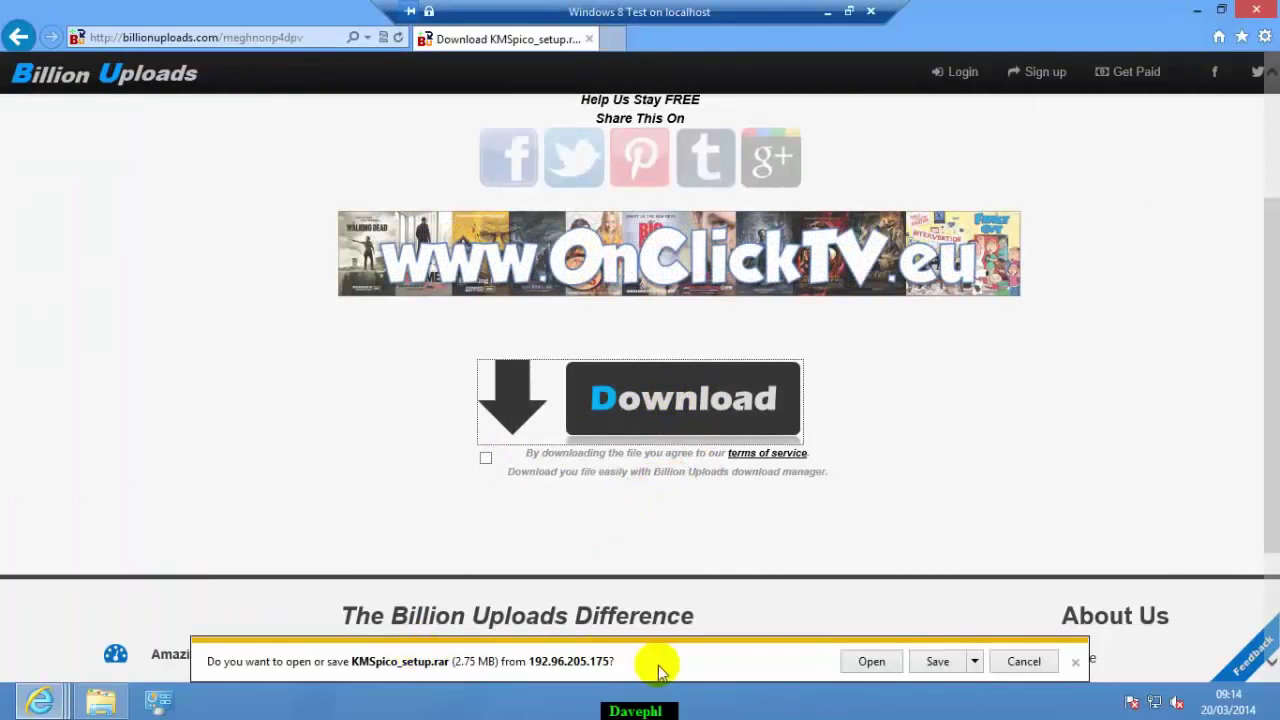
pyautogui.click(934, 664)
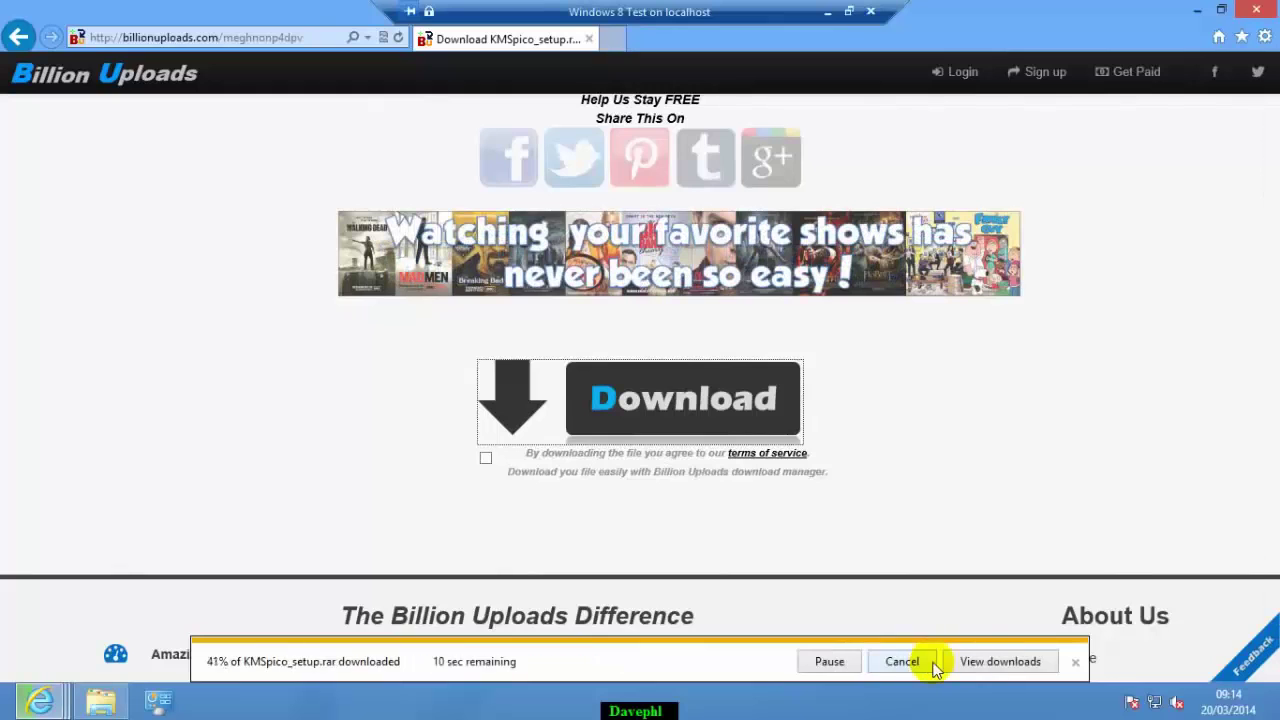
# Minimize the browser and the OnClick pop-up window, return to the Billion Uploads page and open the folder containing the downloaded archive
pyautogui.click(1199, 11)
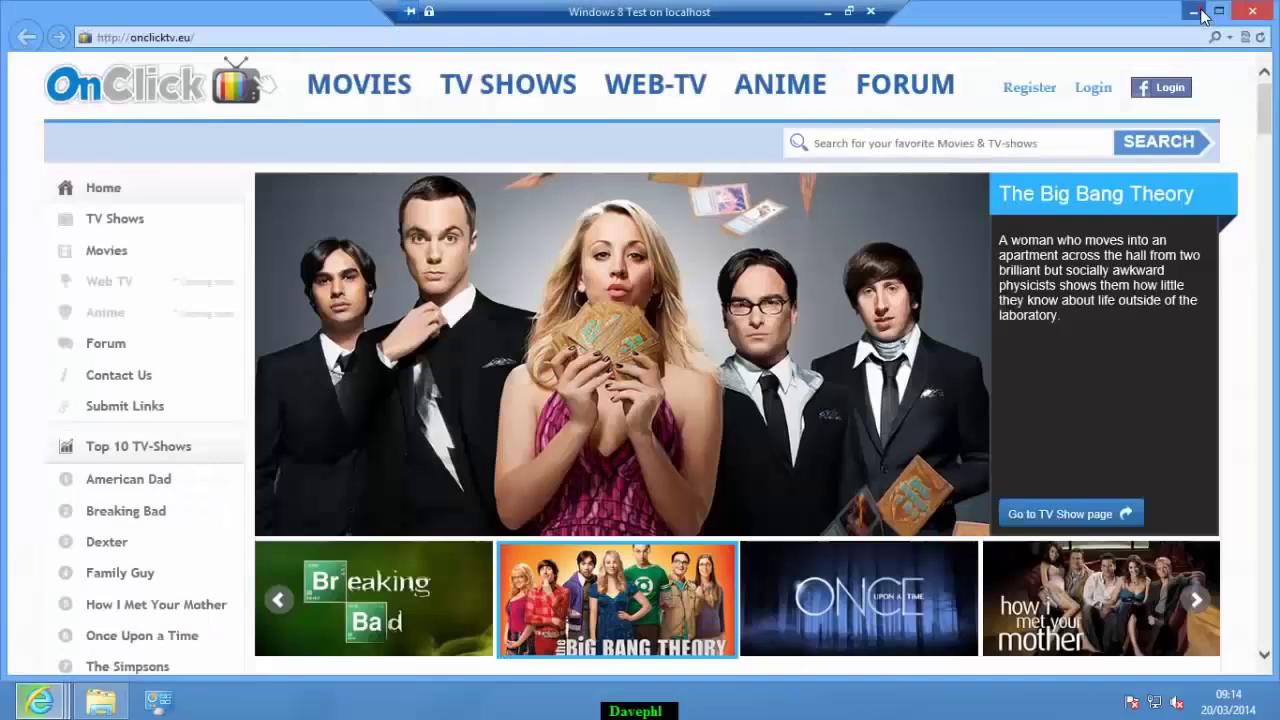
pyautogui.click(1194, 12)
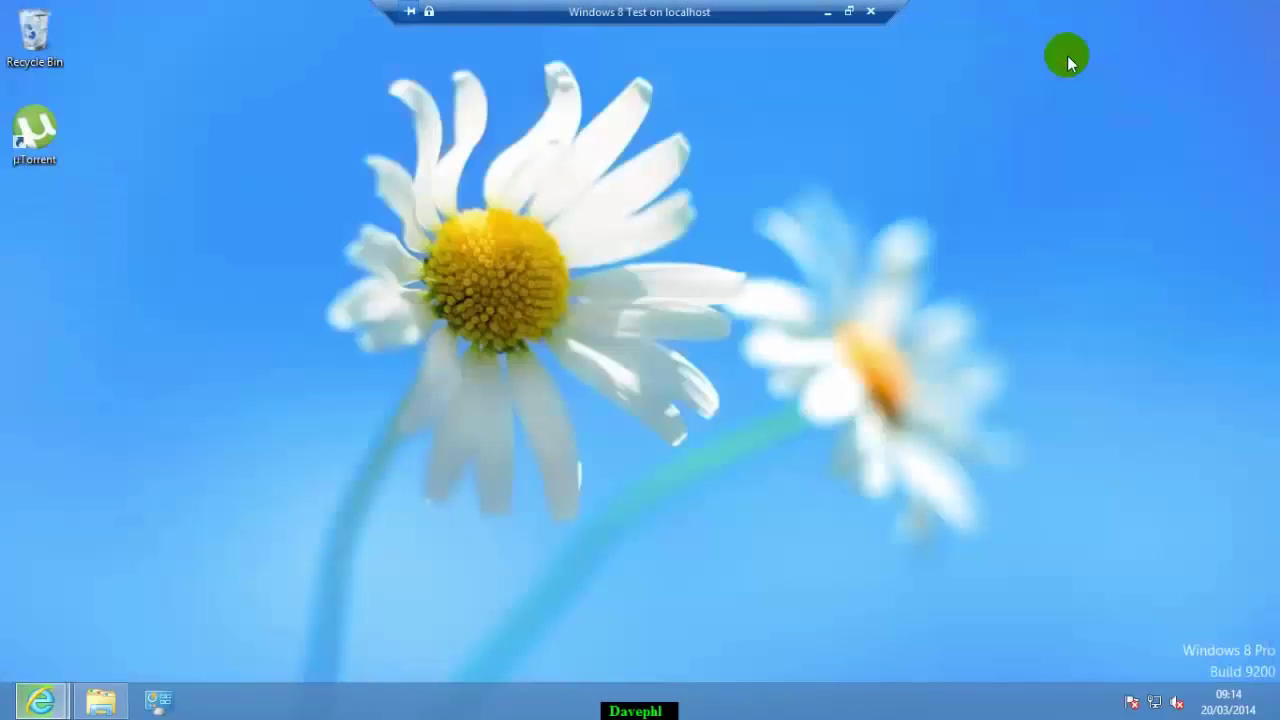
pyautogui.click(40, 700)
pyautogui.click(313, 575)
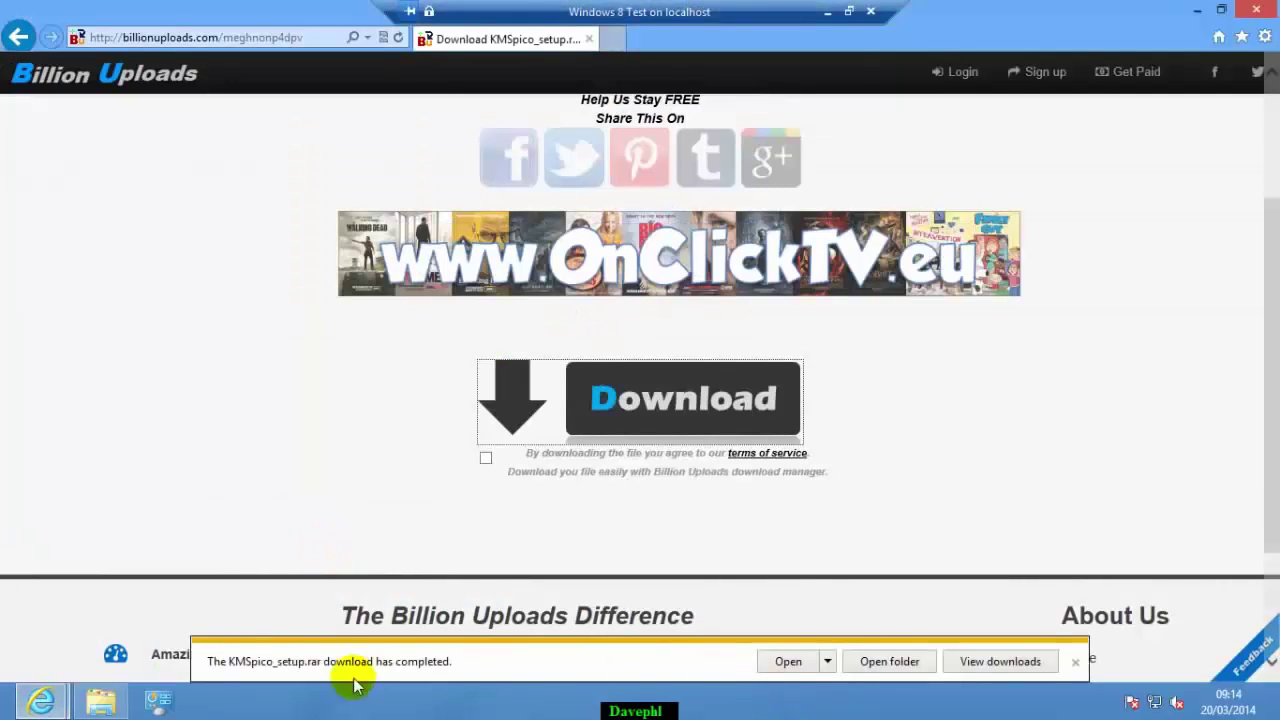
pyautogui.click(889, 662)
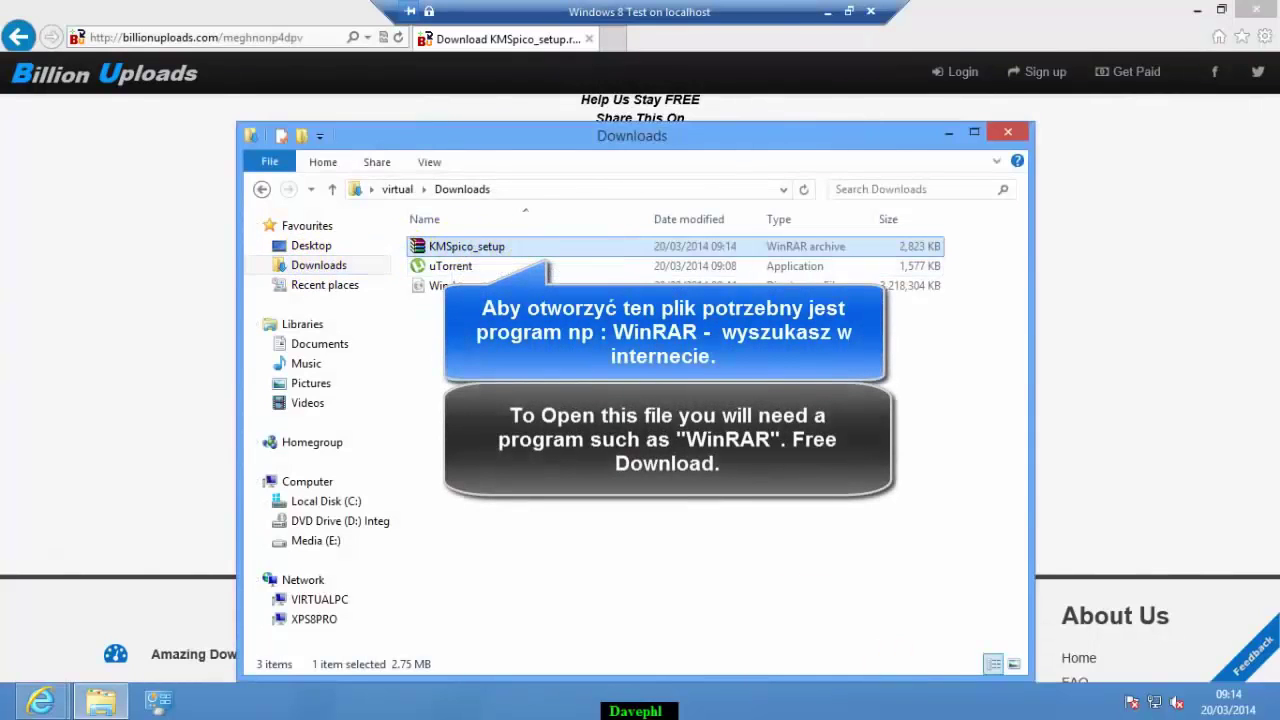
# Minimize the browser, extract KMSpico_setup.exe from the KMSpico_setup archive into the Downloads folder, and close WinRAR
pyautogui.click(1197, 10)
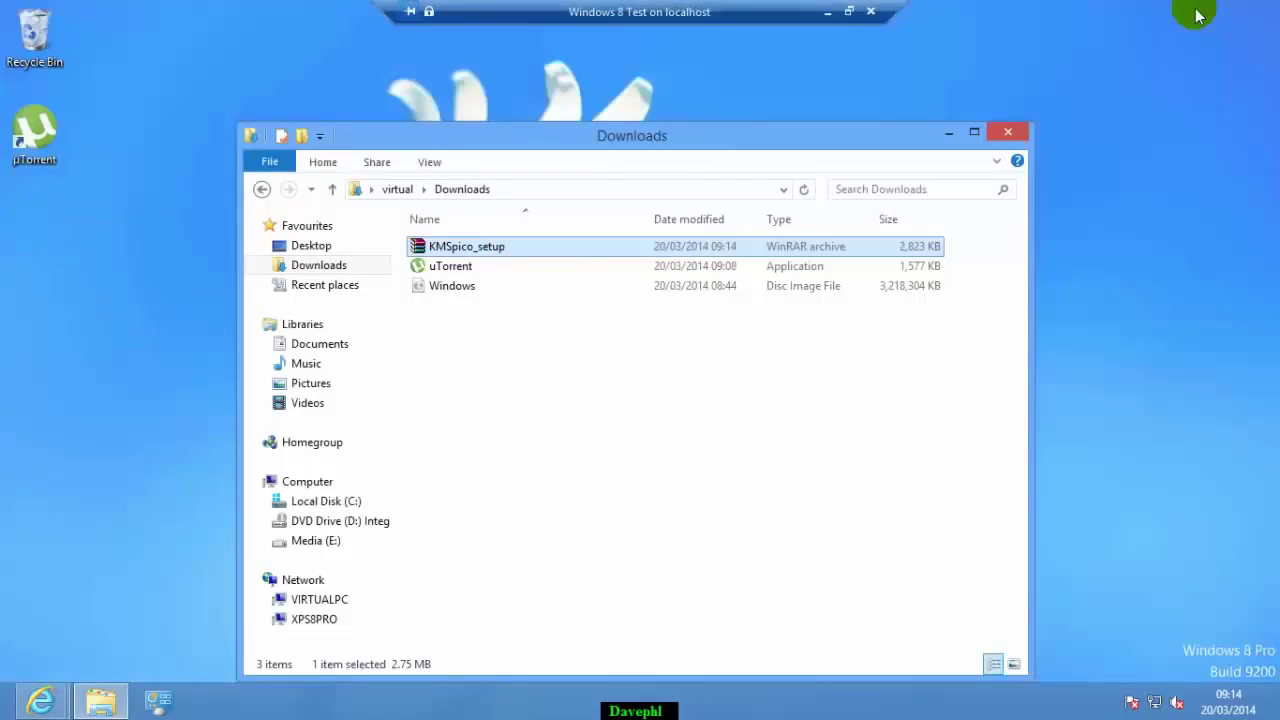
pyautogui.moveTo(723, 145); pyautogui.dragTo(908, 110)
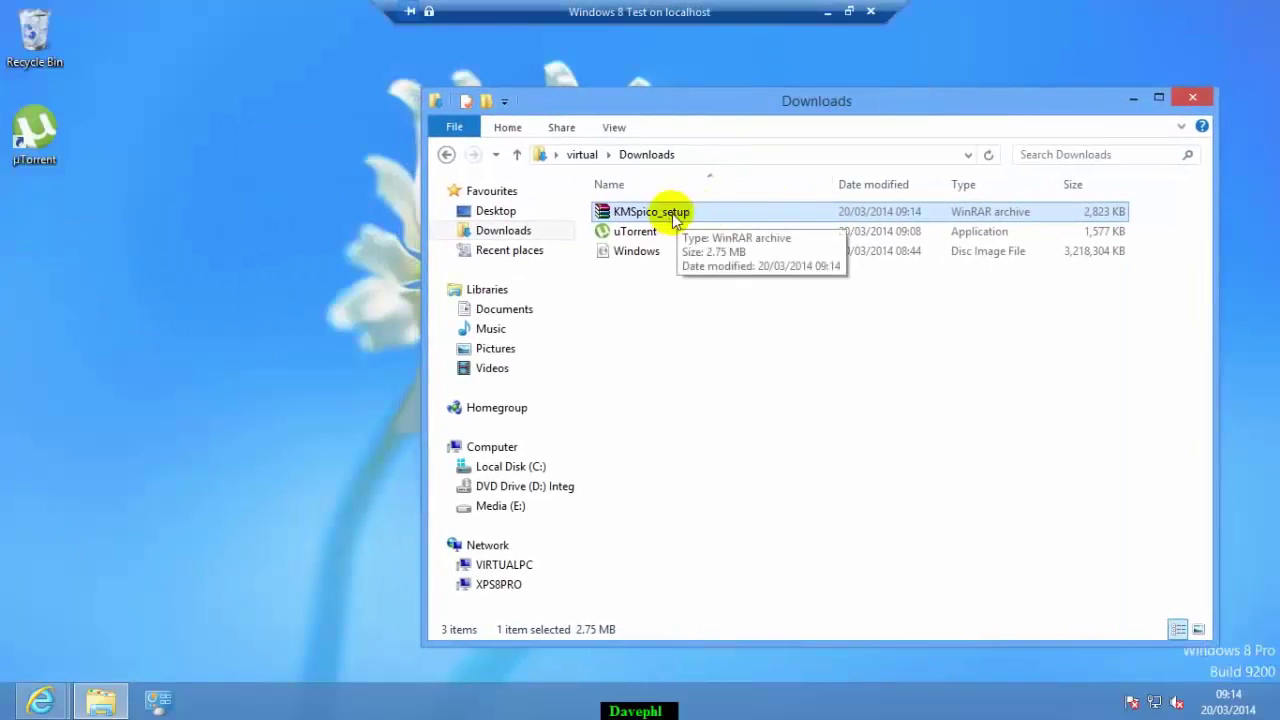
pyautogui.doubleClick(679, 218)
pyautogui.moveTo(612, 263); pyautogui.dragTo(1145, 118)
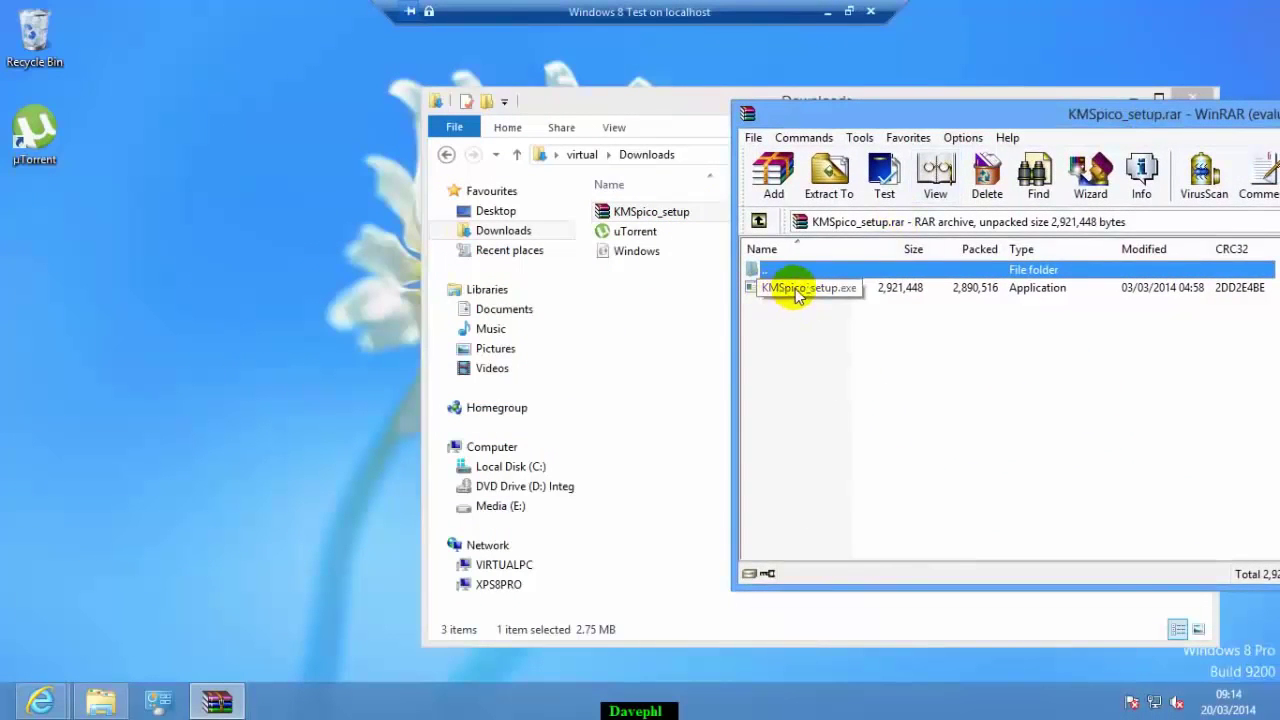
pyautogui.moveTo(796, 290); pyautogui.dragTo(685, 338)
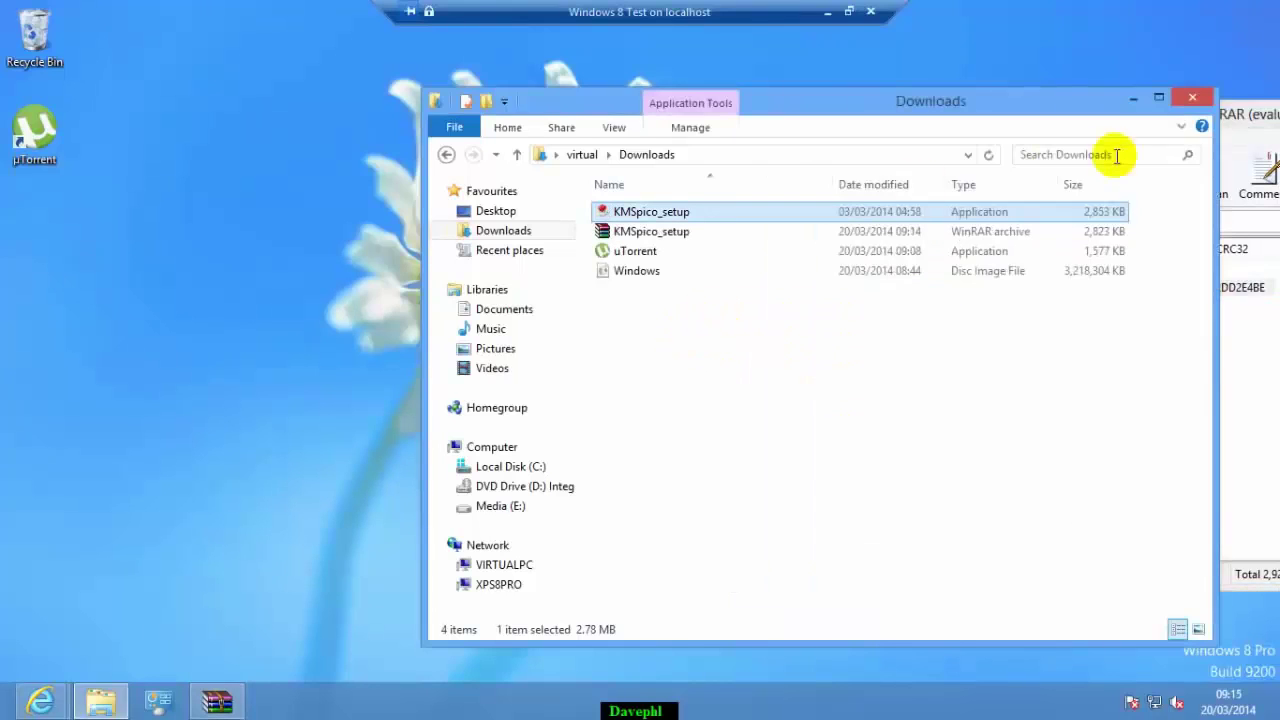
pyautogui.moveTo(1262, 112); pyautogui.dragTo(751, 220)
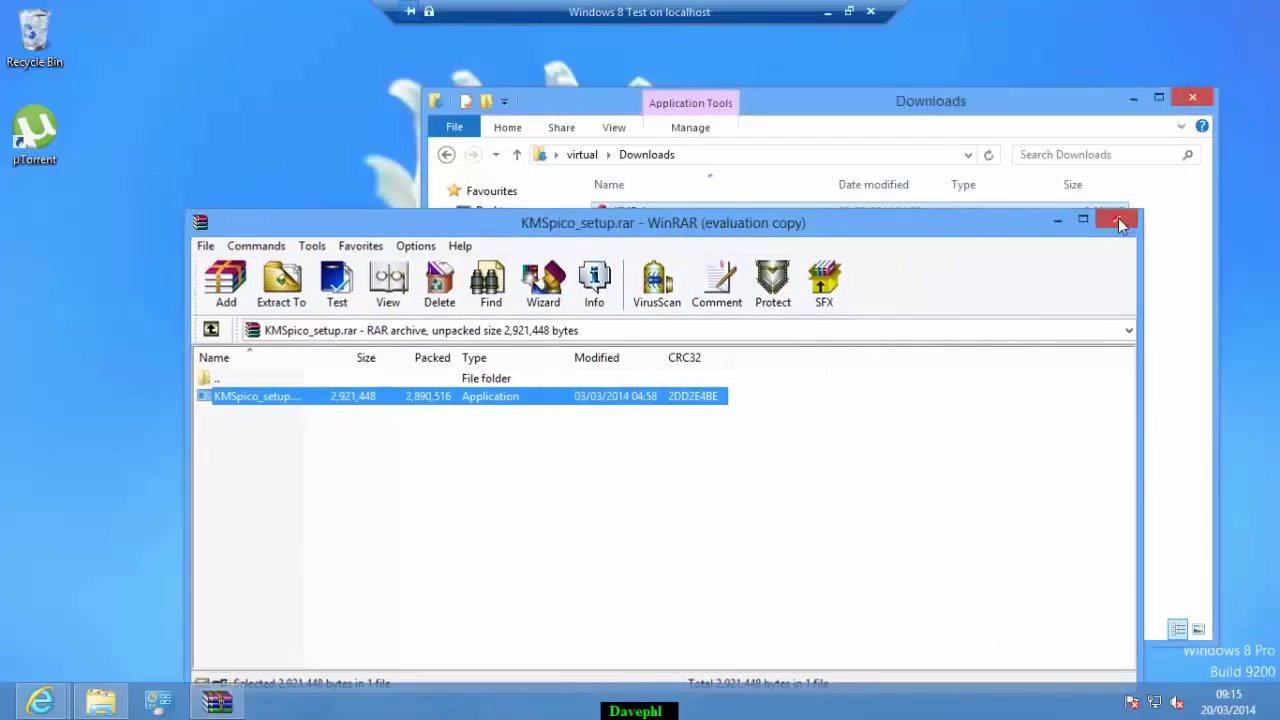
pyautogui.click(1119, 224)
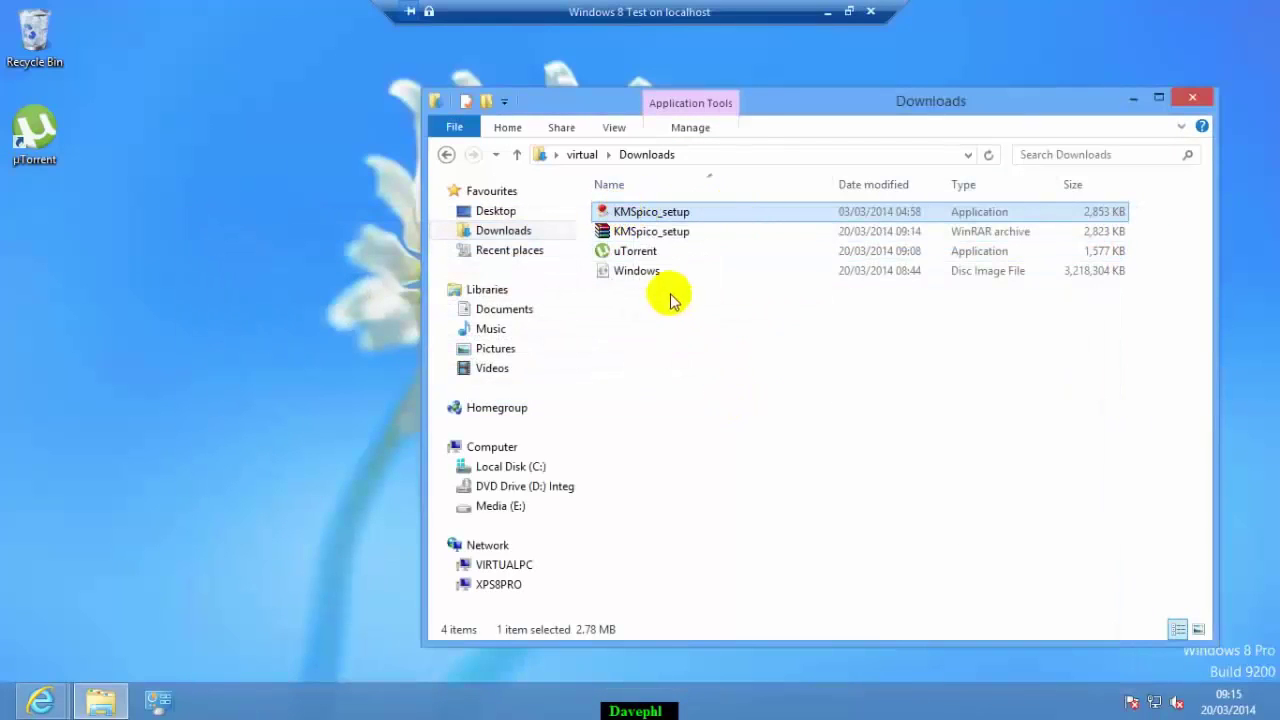
# Delete the KMSpico_setup WinRAR archive and the uTorrent application file from the Downloads folder
pyautogui.rightClick(637, 234)
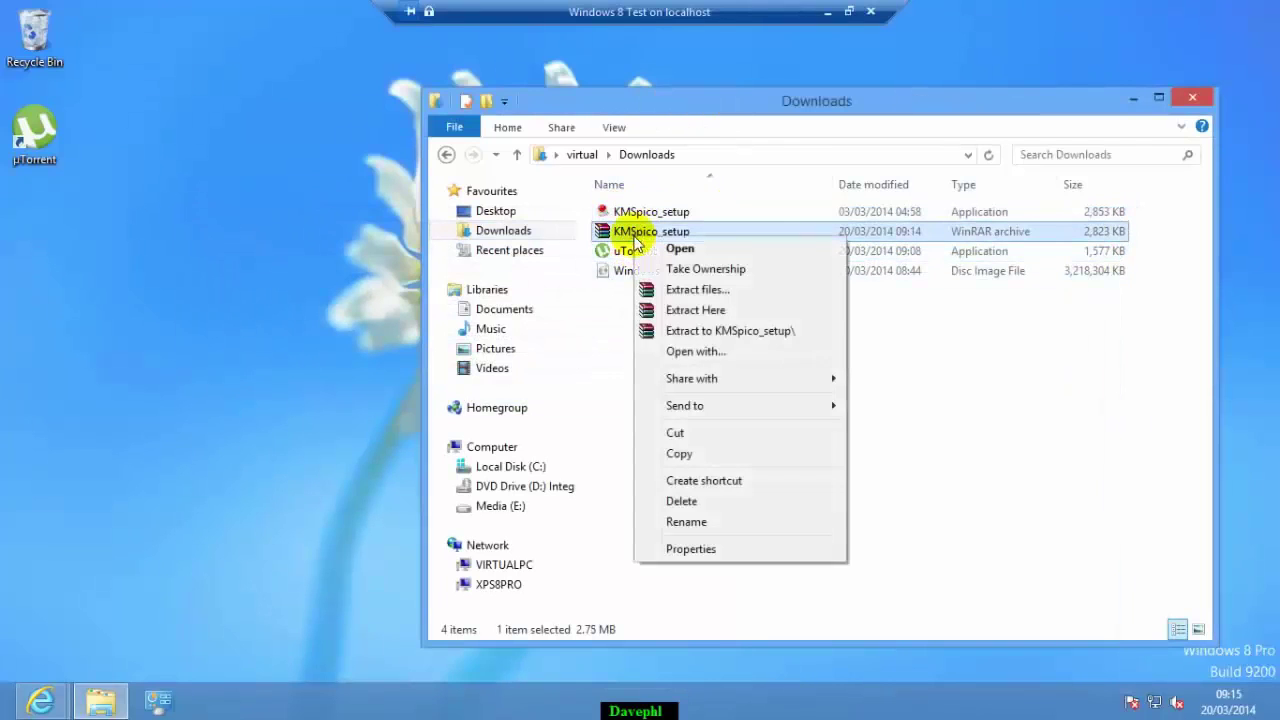
pyautogui.click(700, 505)
pyautogui.rightClick(634, 231)
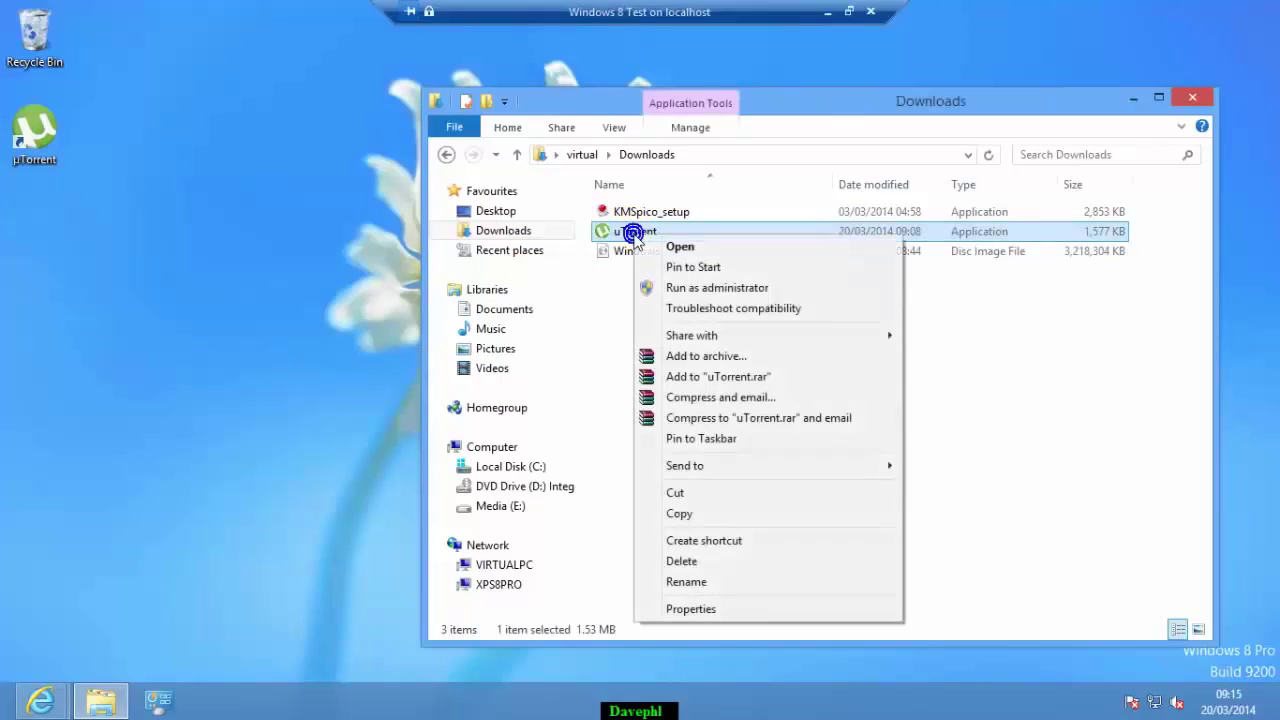
pyautogui.click(715, 561)
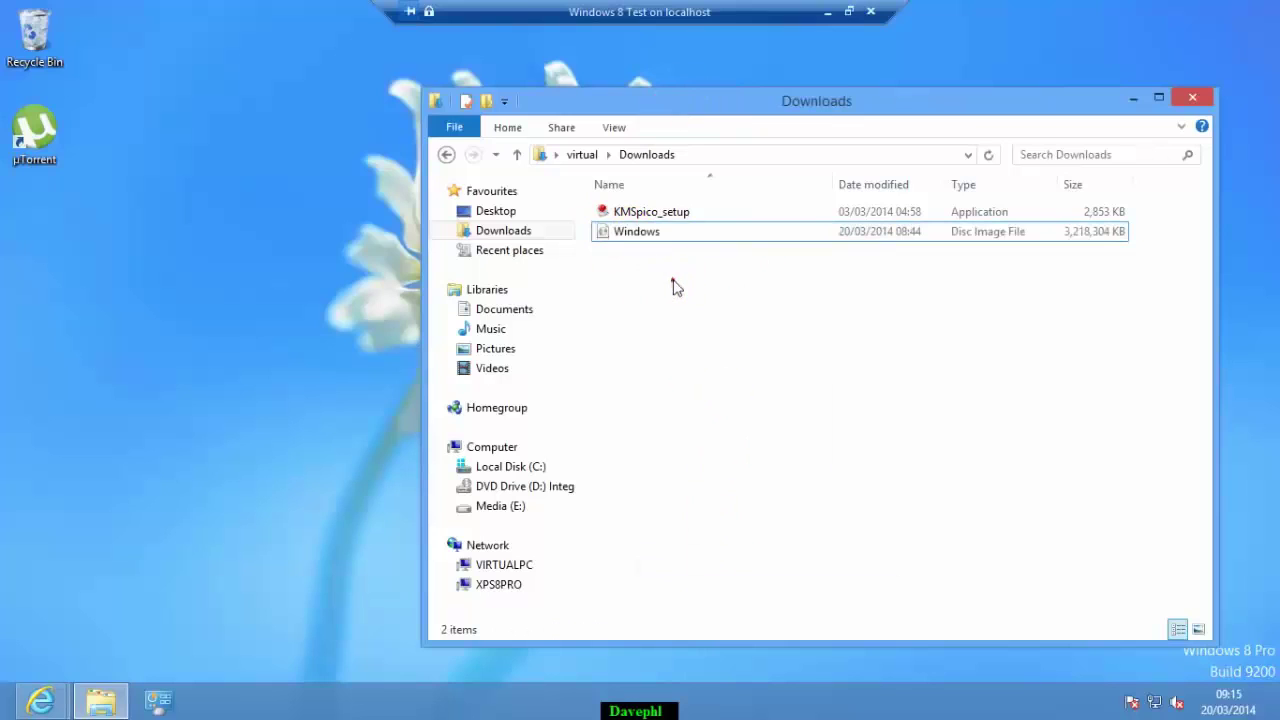
# Mount the Windows disc image from the Downloads folder as a virtual DVD drive
pyautogui.click(648, 238)
pyautogui.rightClick(636, 241)
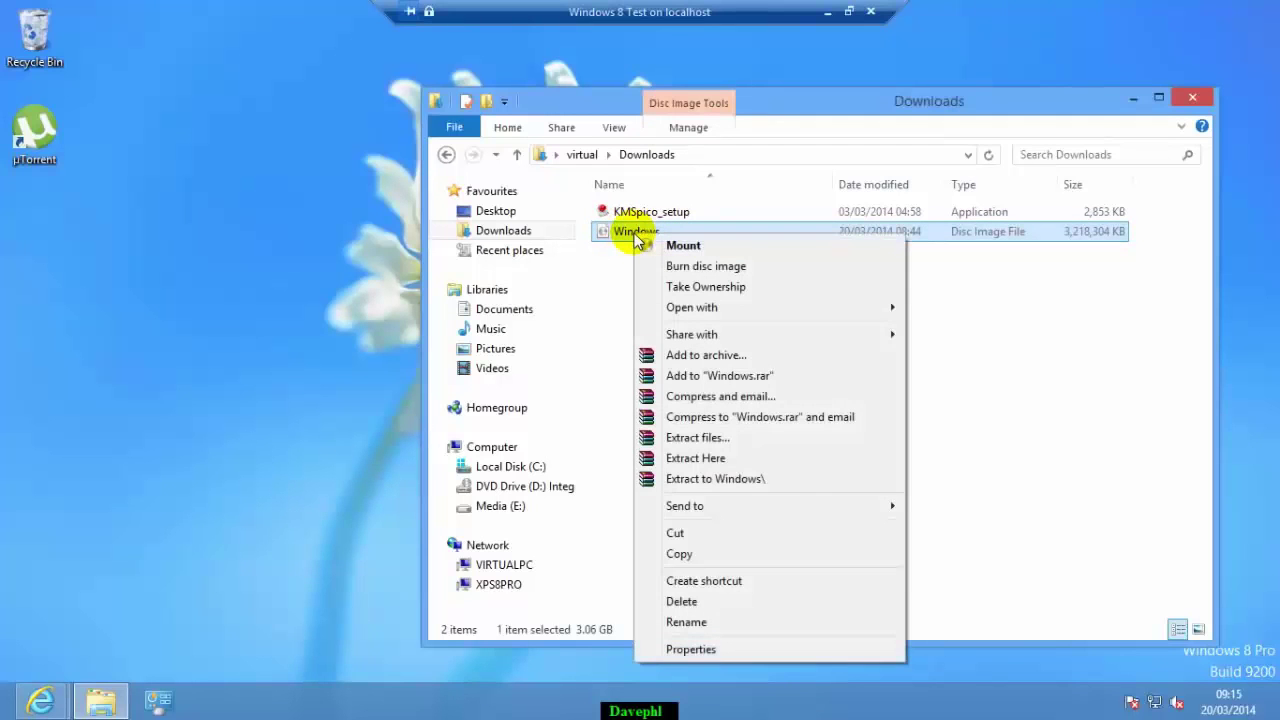
pyautogui.click(688, 247)
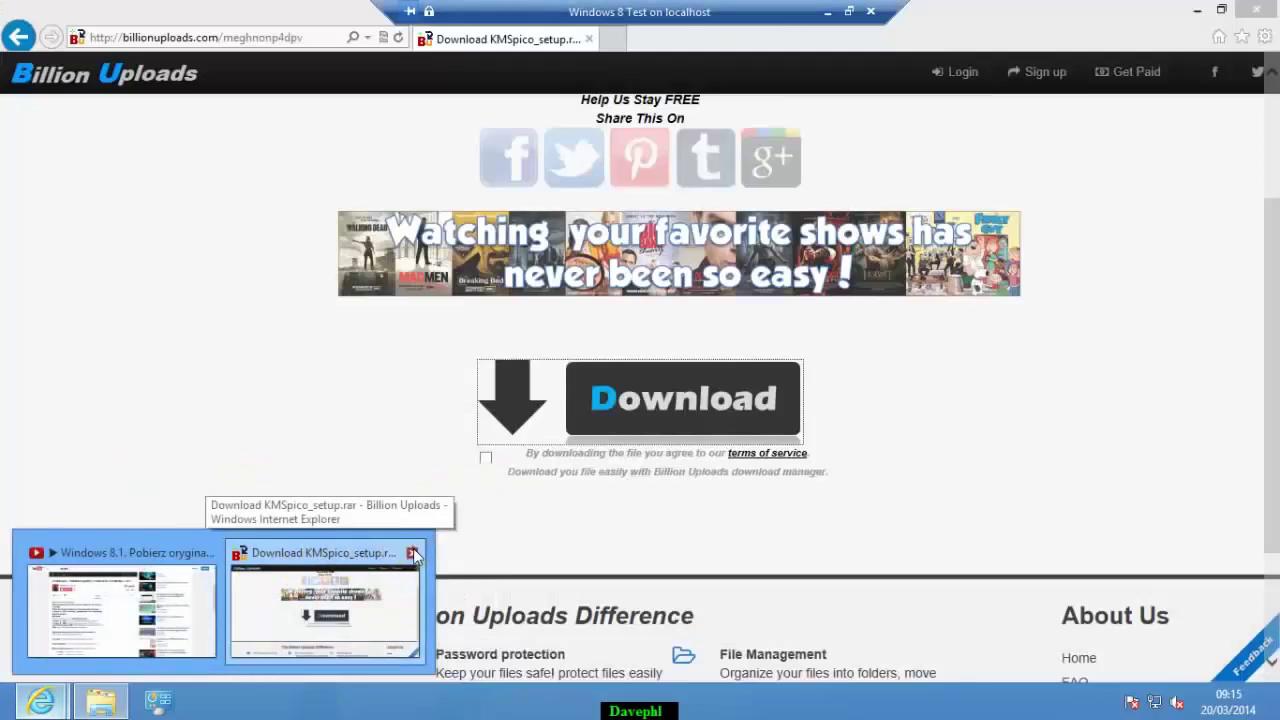
# Close the Billion Uploads window and open the vclouds.nl installation key link from the YouTube video description
pyautogui.click(414, 552)
pyautogui.click(192, 570)
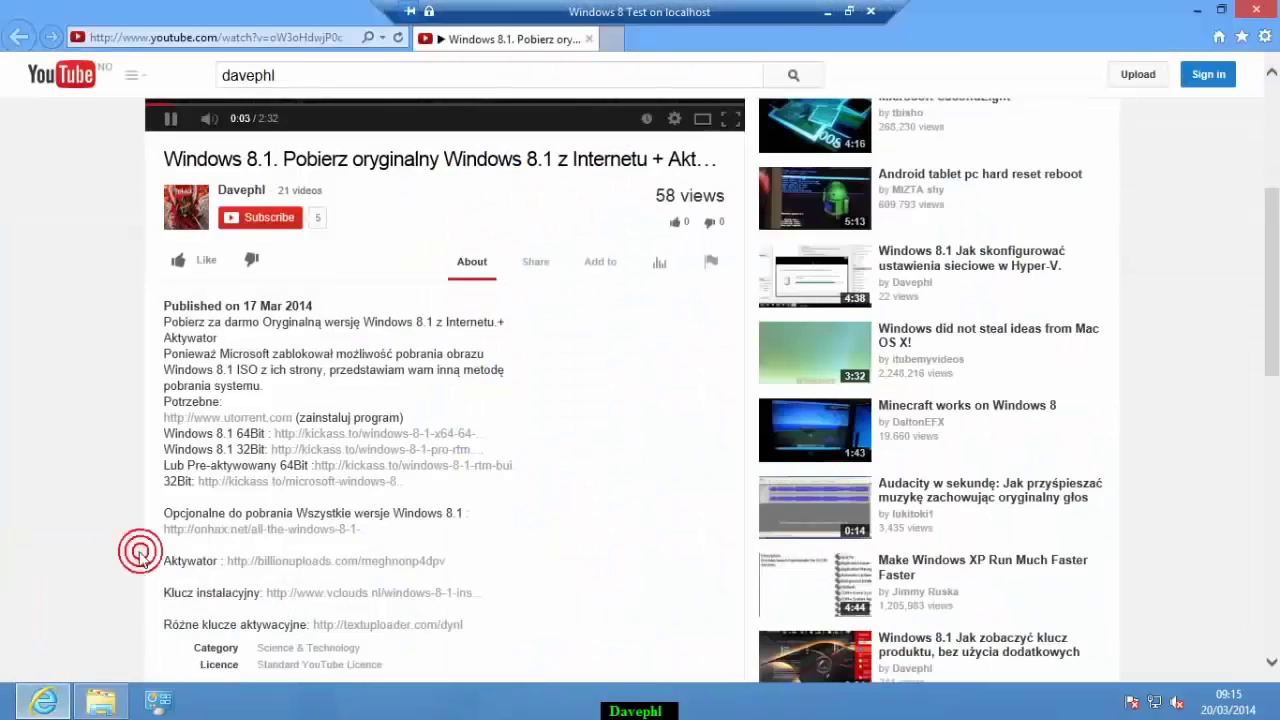
pyautogui.click(332, 599)
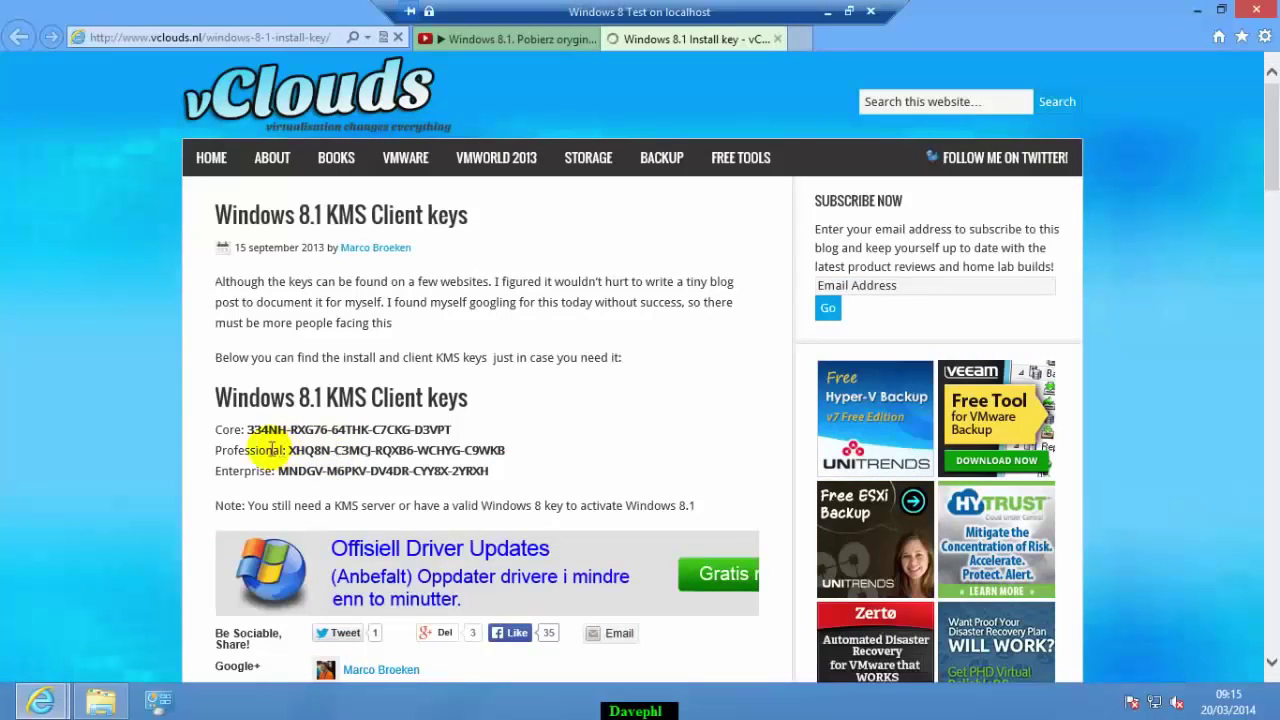
# Copy the Windows 8.1 Professional KMS client key from the vClouds page and close all browser tabs
pyautogui.moveTo(288, 450); pyautogui.dragTo(333, 450)
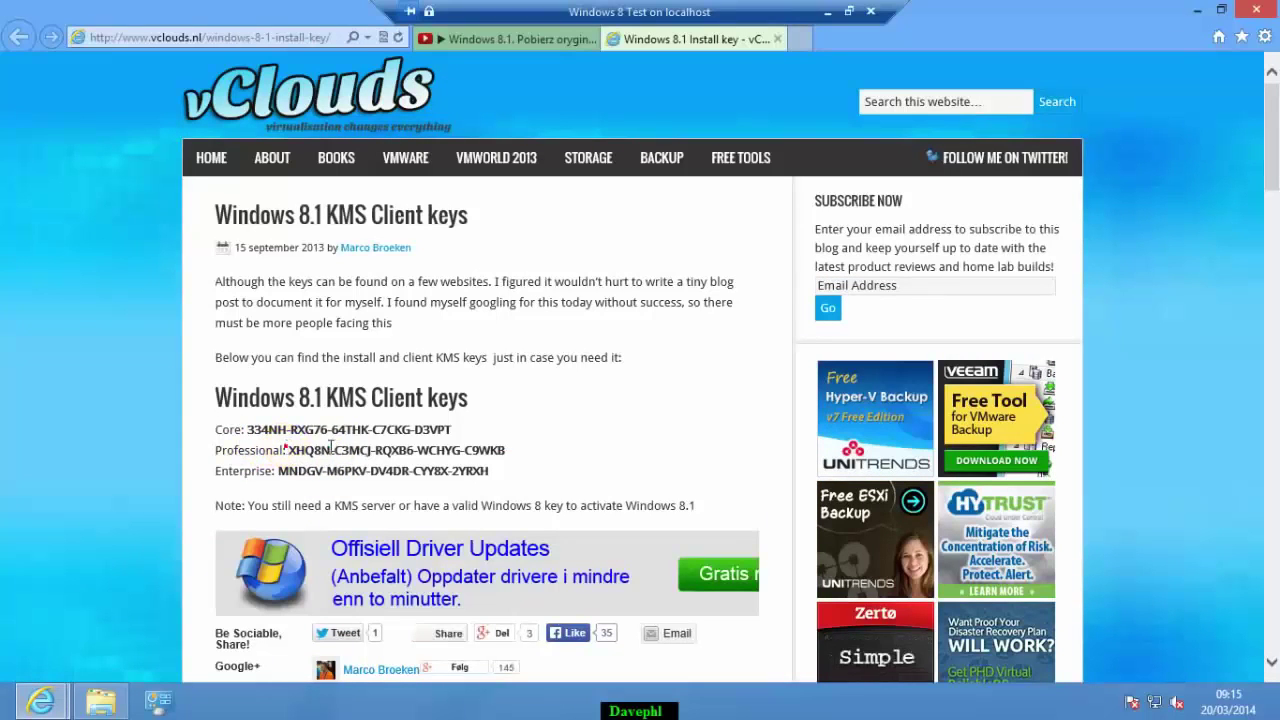
pyautogui.moveTo(506, 450); pyautogui.dragTo(310, 458)
pyautogui.rightClick(310, 458)
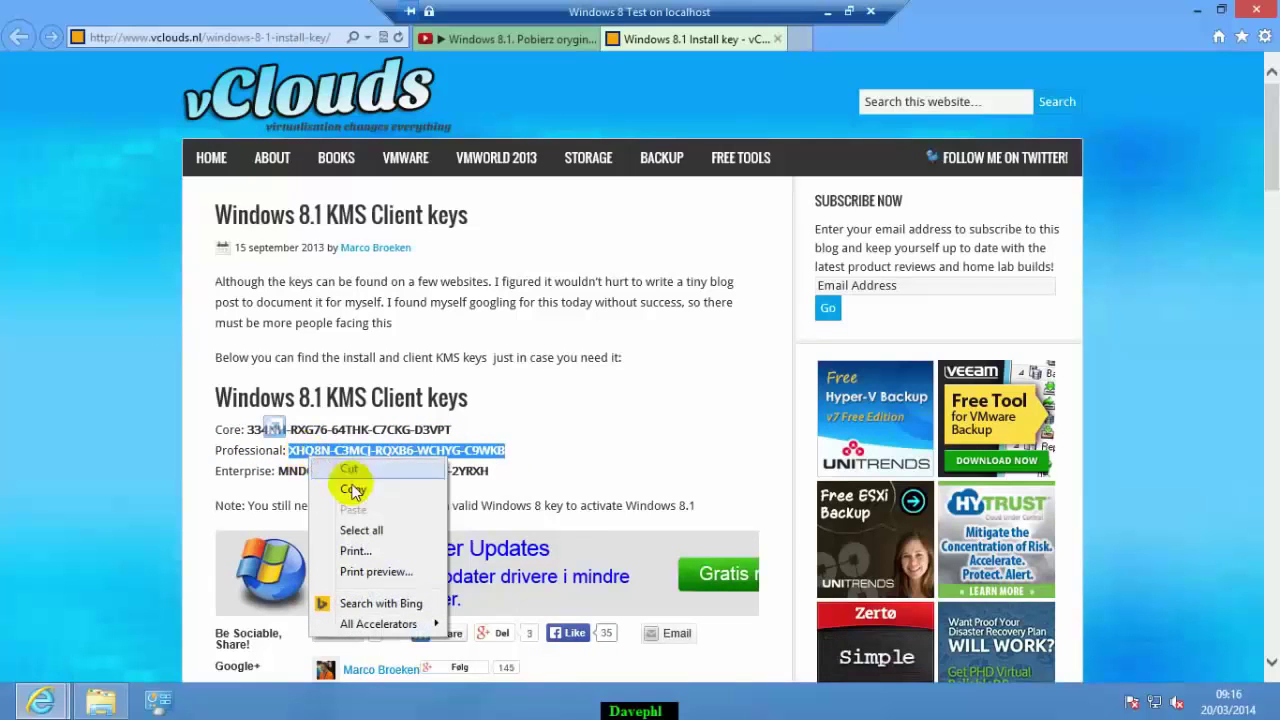
pyautogui.click(345, 492)
pyautogui.click(1262, 10)
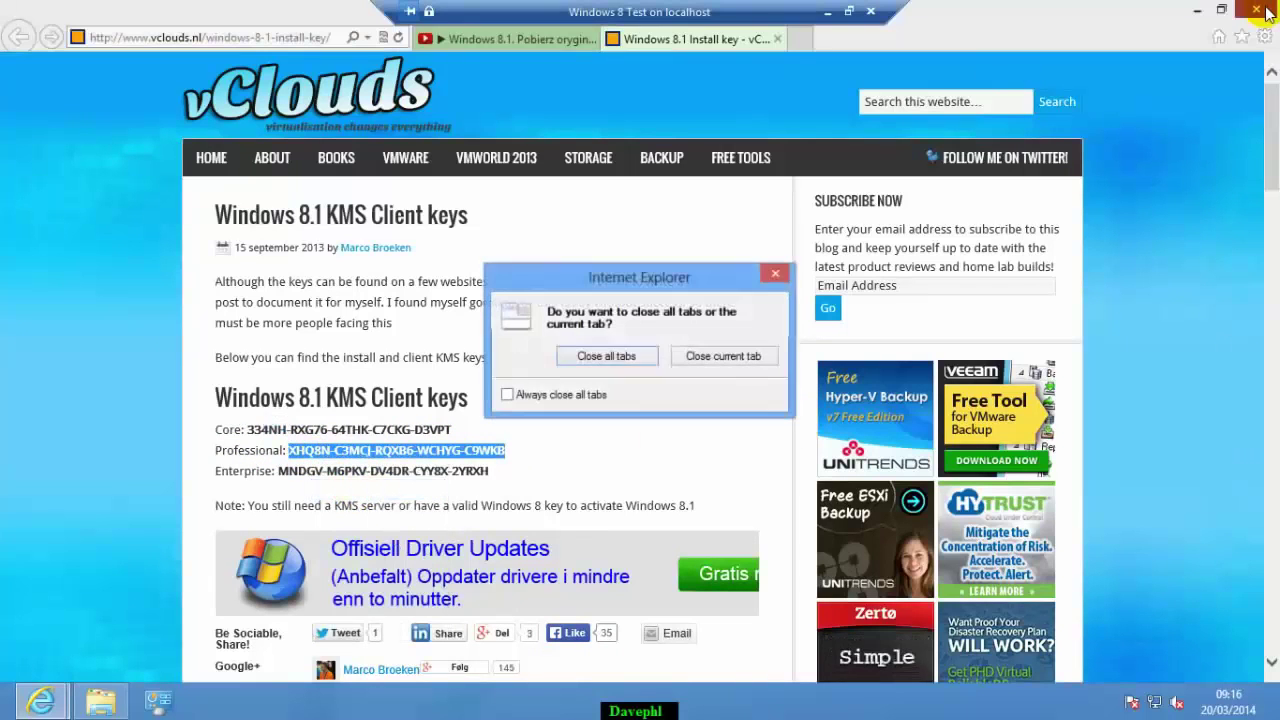
pyautogui.click(620, 355)
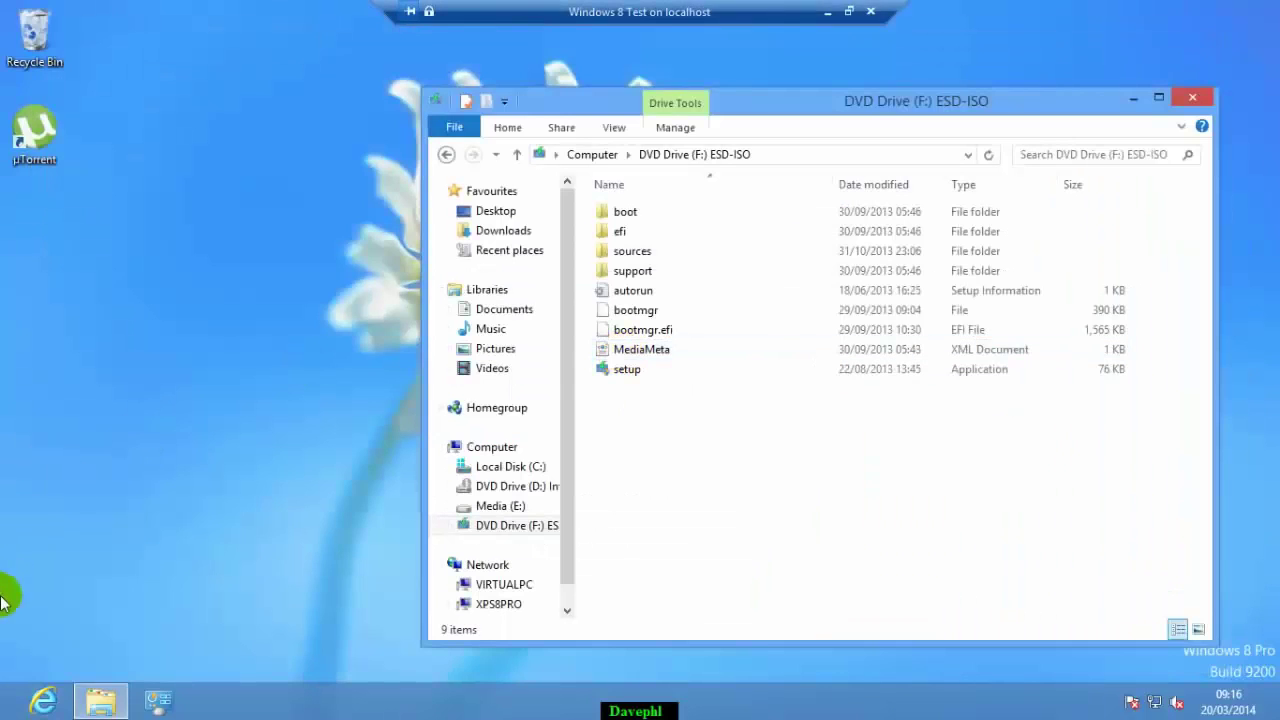
# Launch wordpad through the Run dialog and paste the copied product key into the blank document
pyautogui.rightClick(4, 714)
pyautogui.click(90, 680)
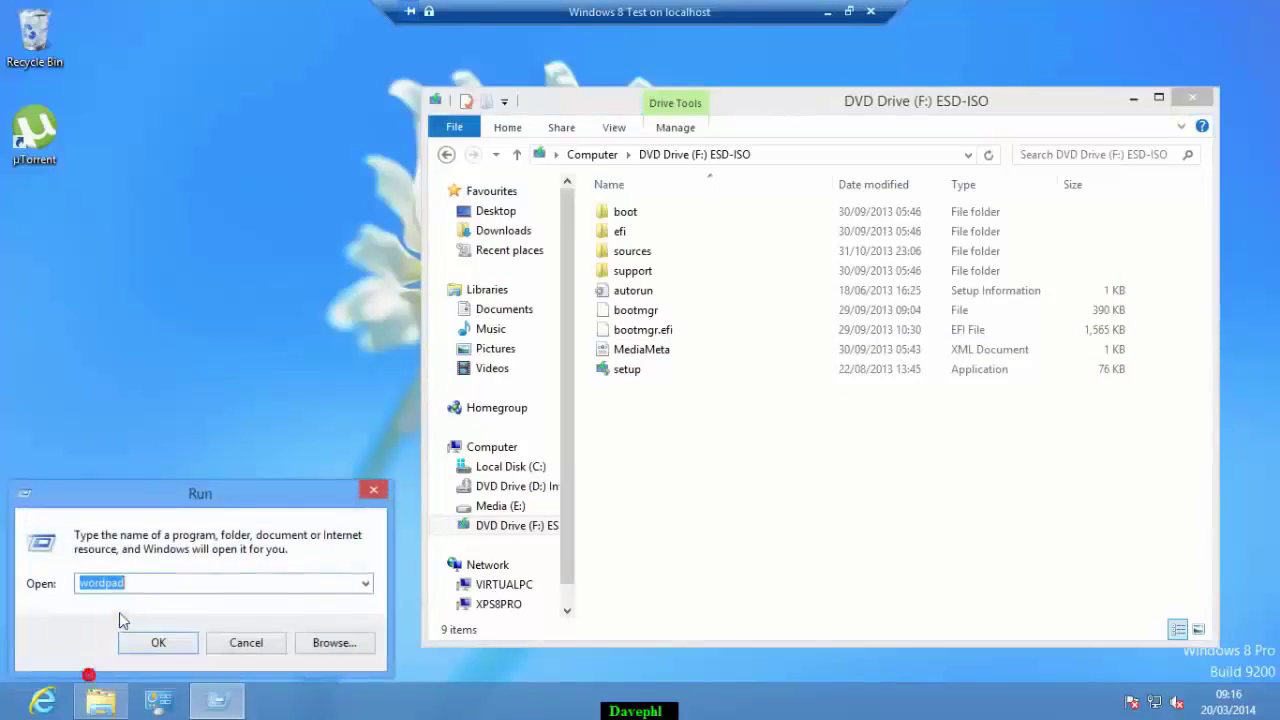
pyautogui.write('wordpad')
pyautogui.click(158, 639)
pyautogui.rightClick(352, 436)
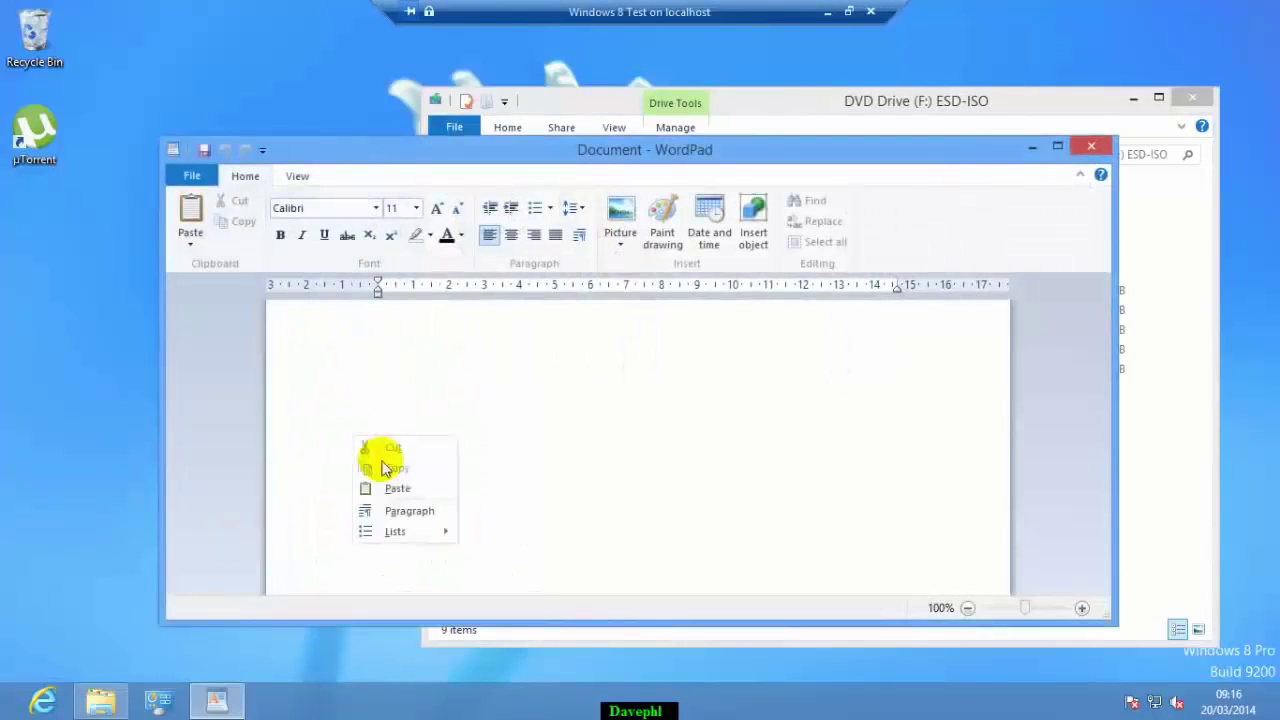
pyautogui.click(395, 486)
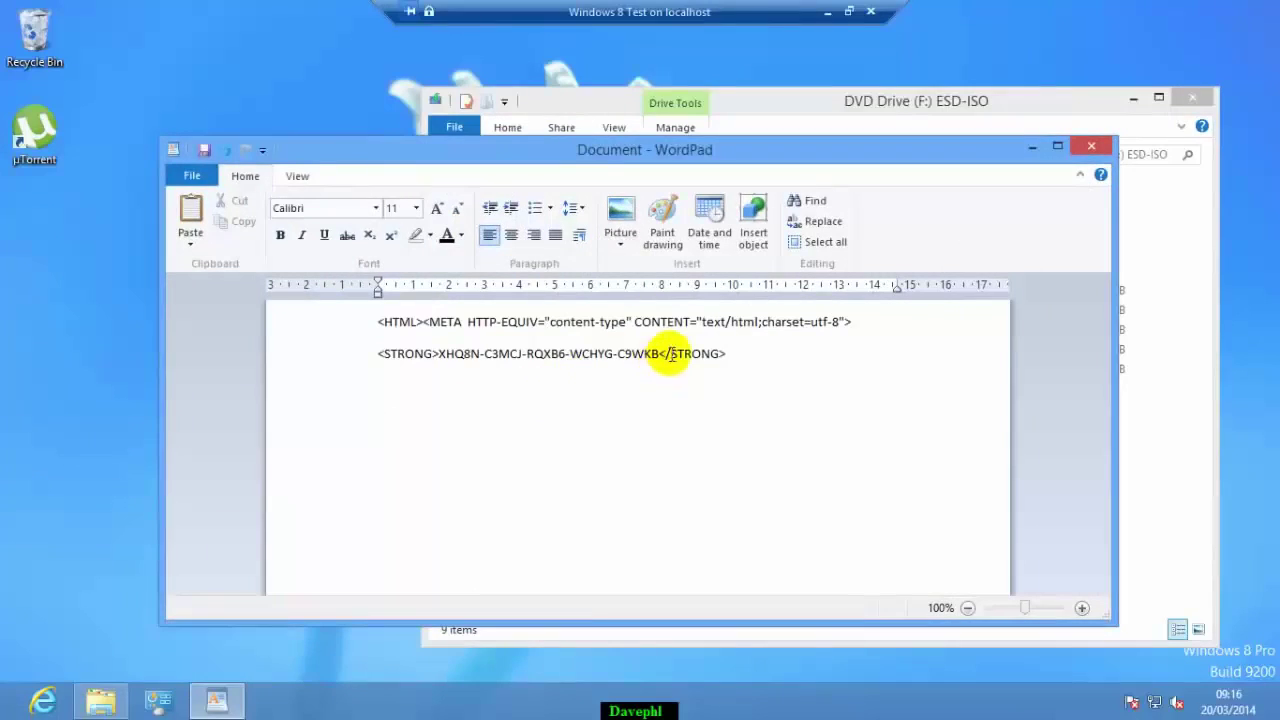
# Delete the HTML and STRONG tags around the pasted product key, leaving only the key itself
pyautogui.moveTo(659, 354); pyautogui.dragTo(729, 360)
pyautogui.press('BackSpace')
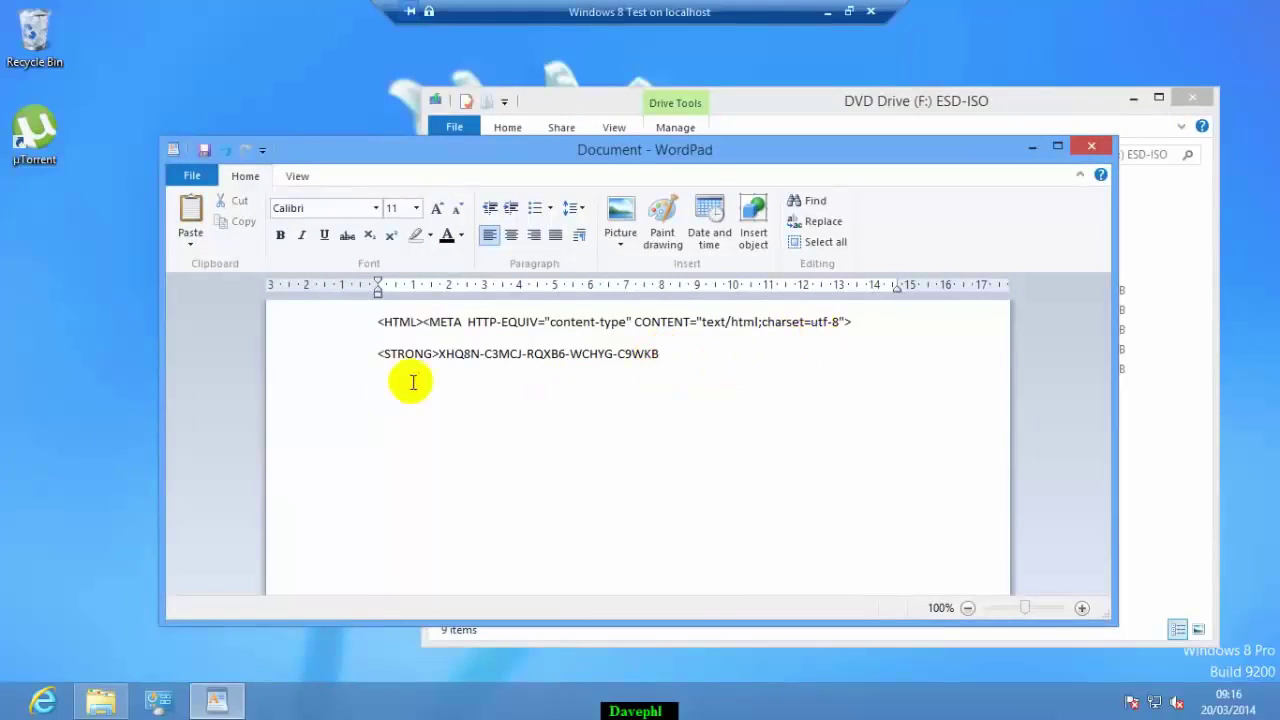
pyautogui.moveTo(438, 354); pyautogui.dragTo(396, 328)
pyautogui.press('BackSpace')
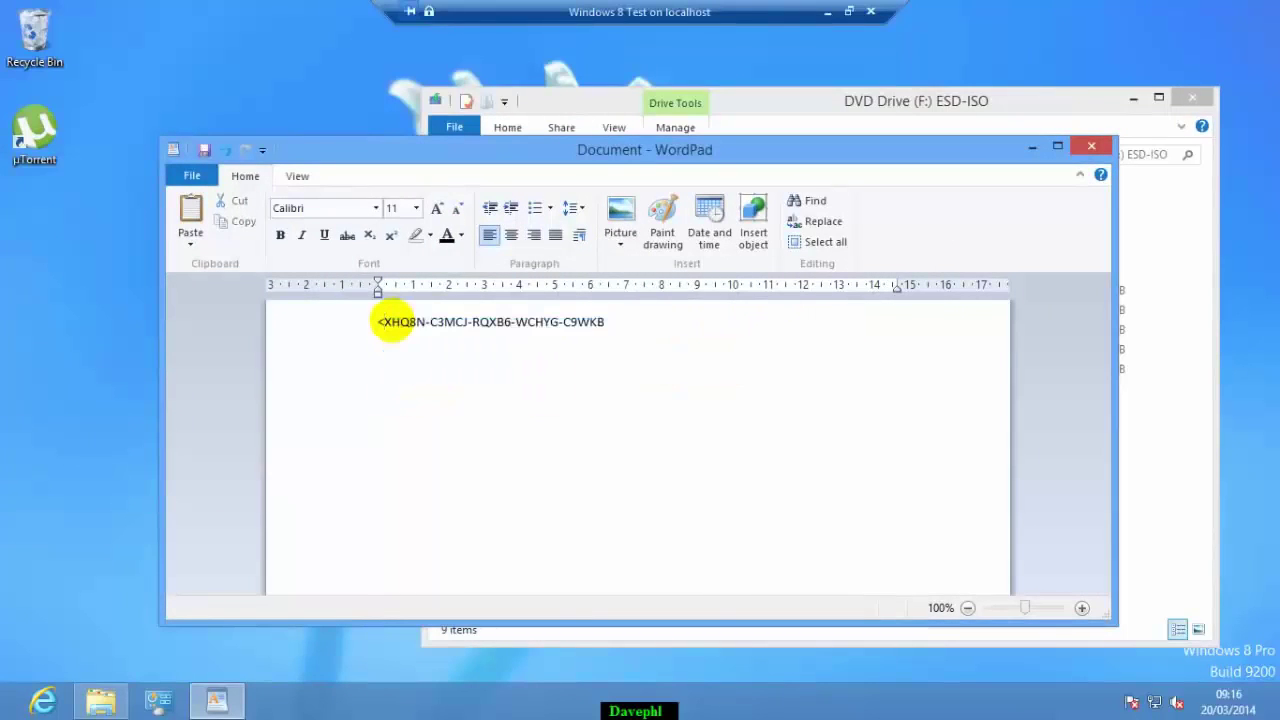
pyautogui.press('Delete')
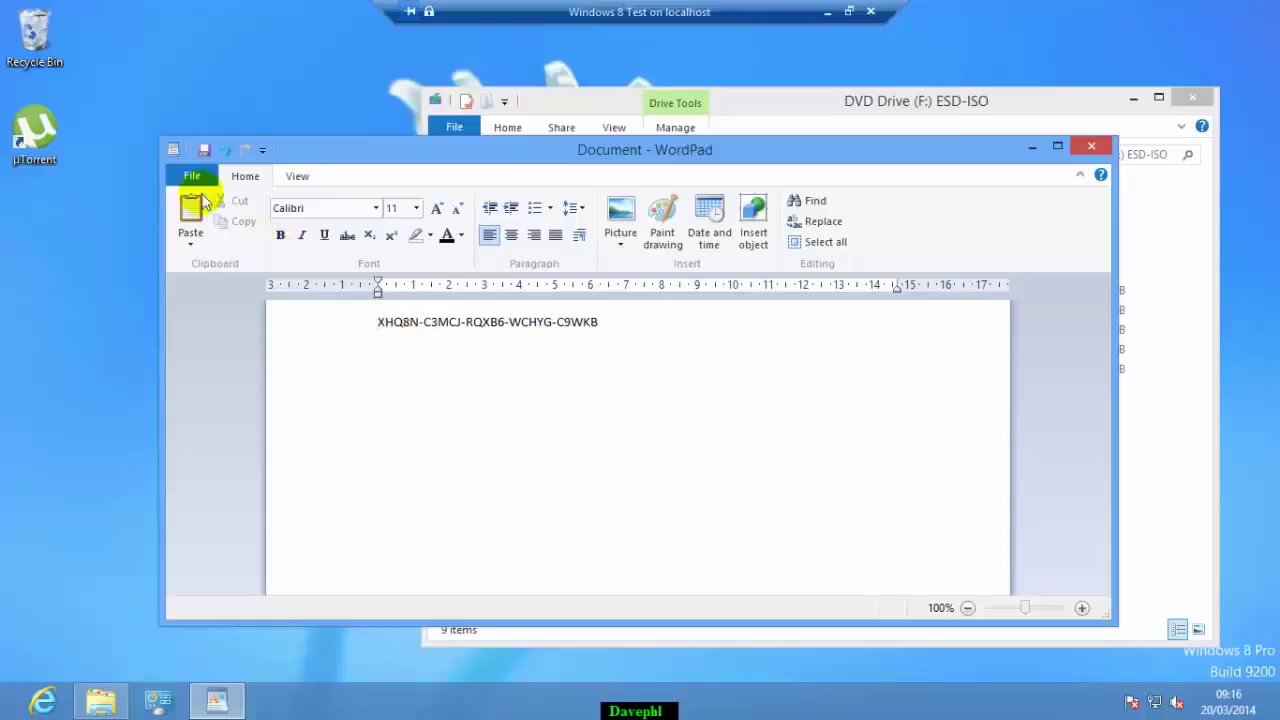
# Select the product key text, save the document to the Desktop as a plain text file named WinKey, and close WordPad
pyautogui.moveTo(372, 322); pyautogui.dragTo(460, 360)
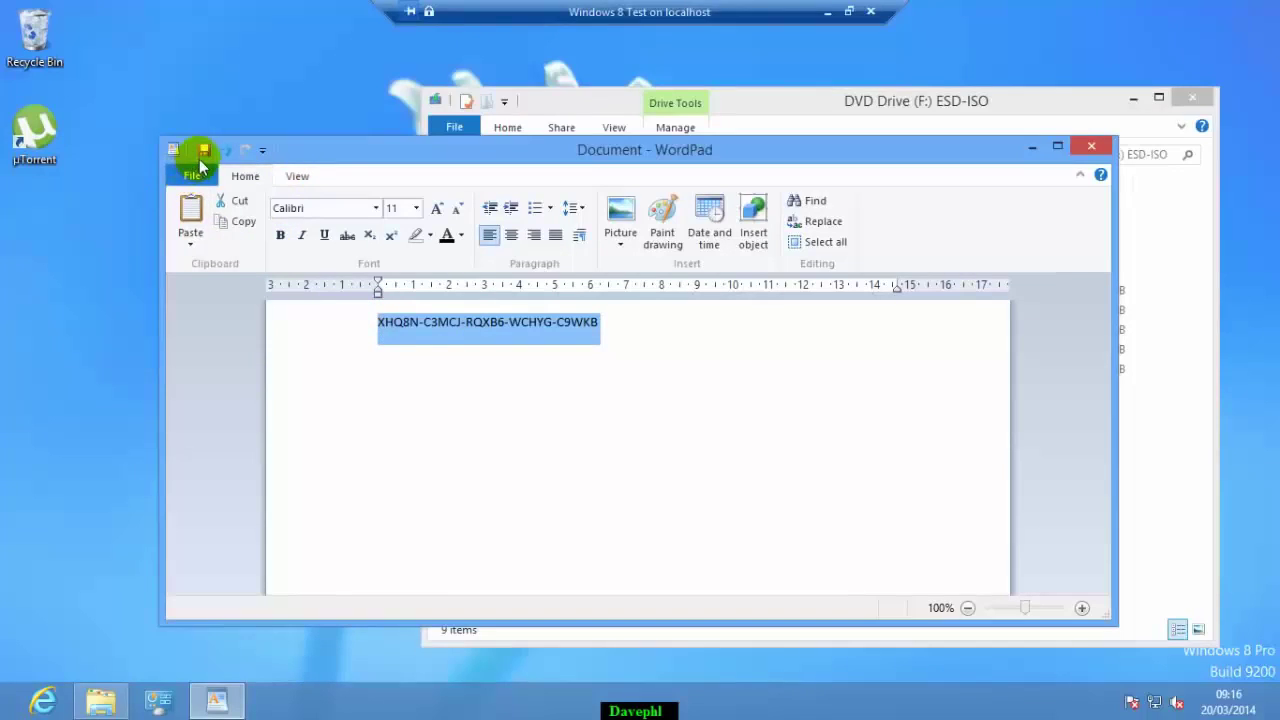
pyautogui.click(193, 180)
pyautogui.moveTo(240, 332)
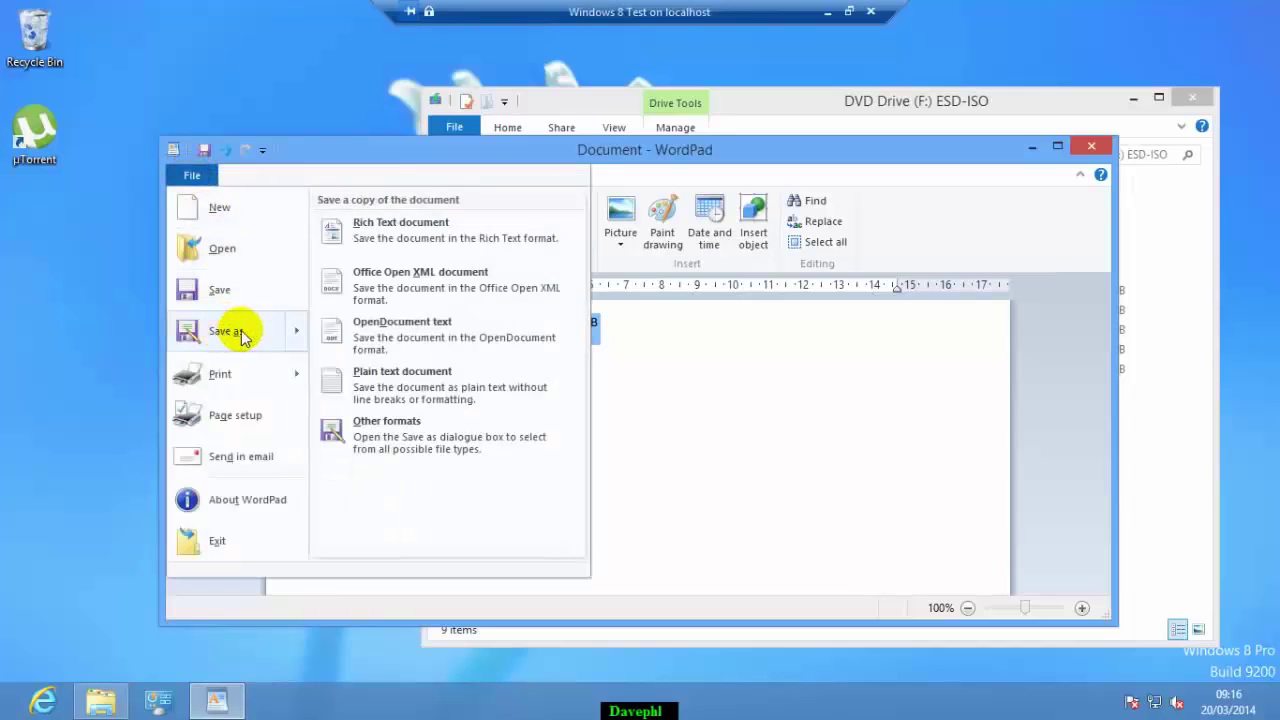
pyautogui.click(397, 378)
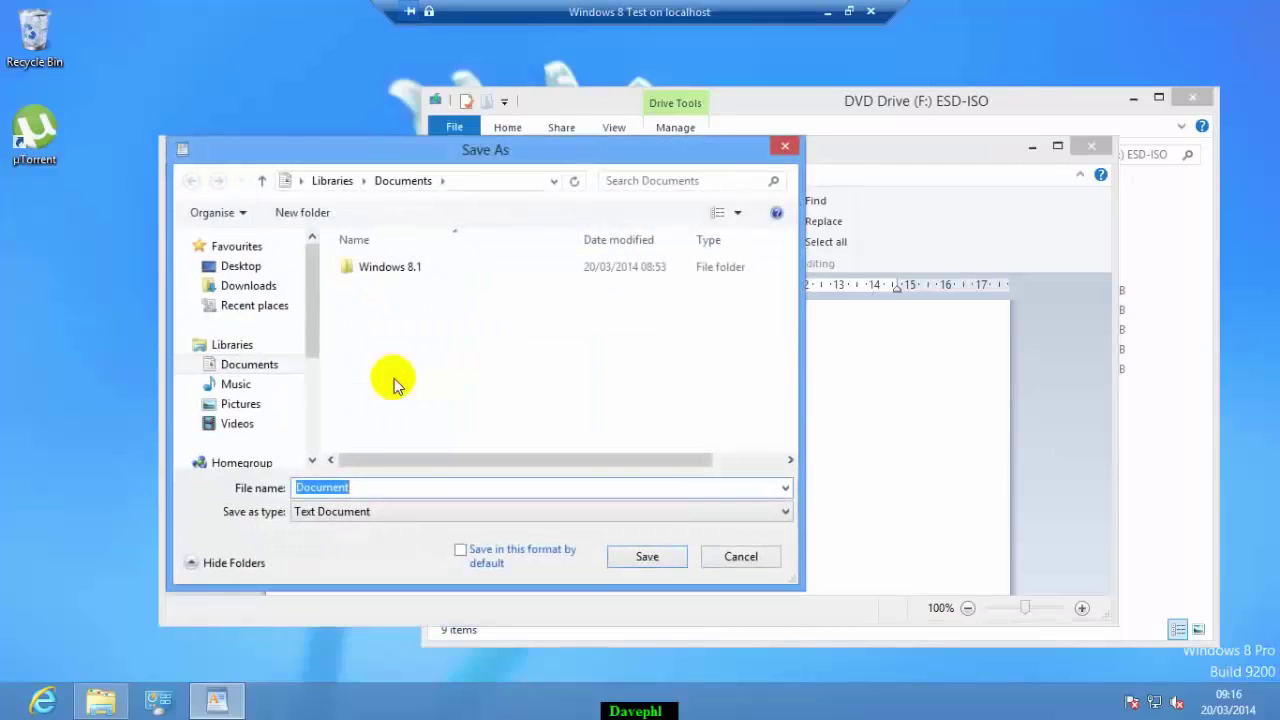
pyautogui.click(232, 268)
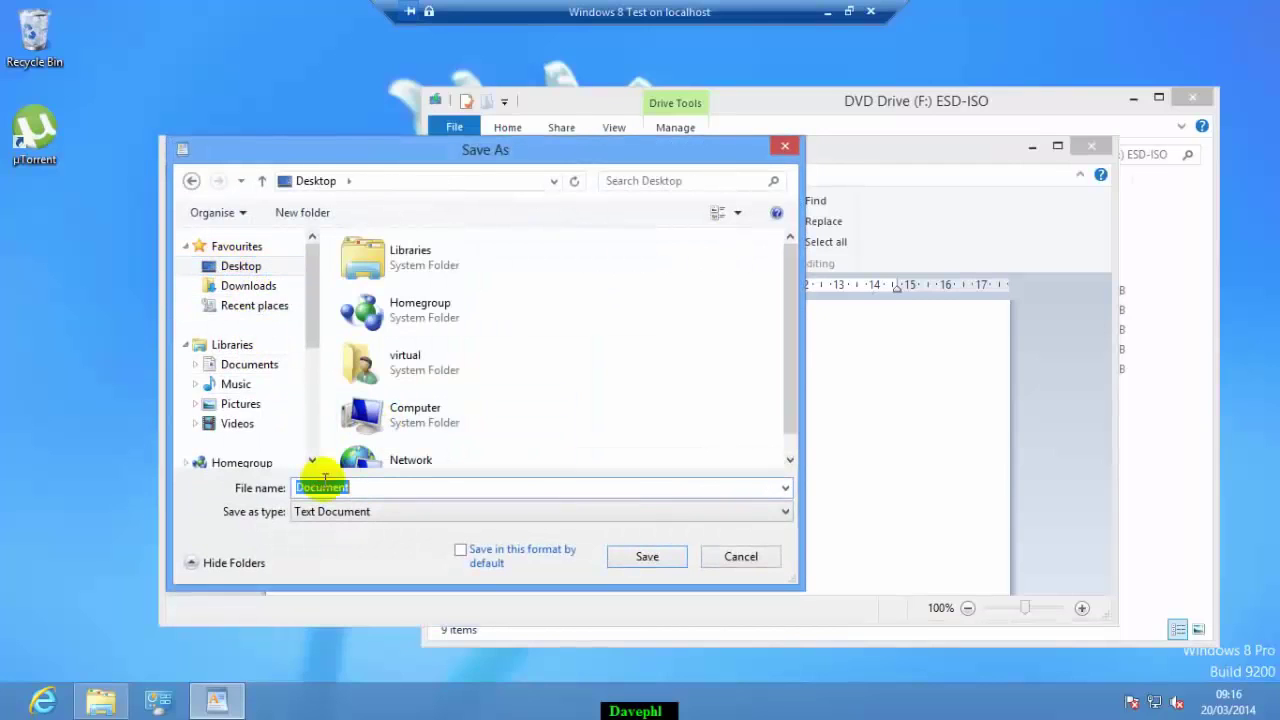
pyautogui.write('WinKey')
pyautogui.click(647, 556)
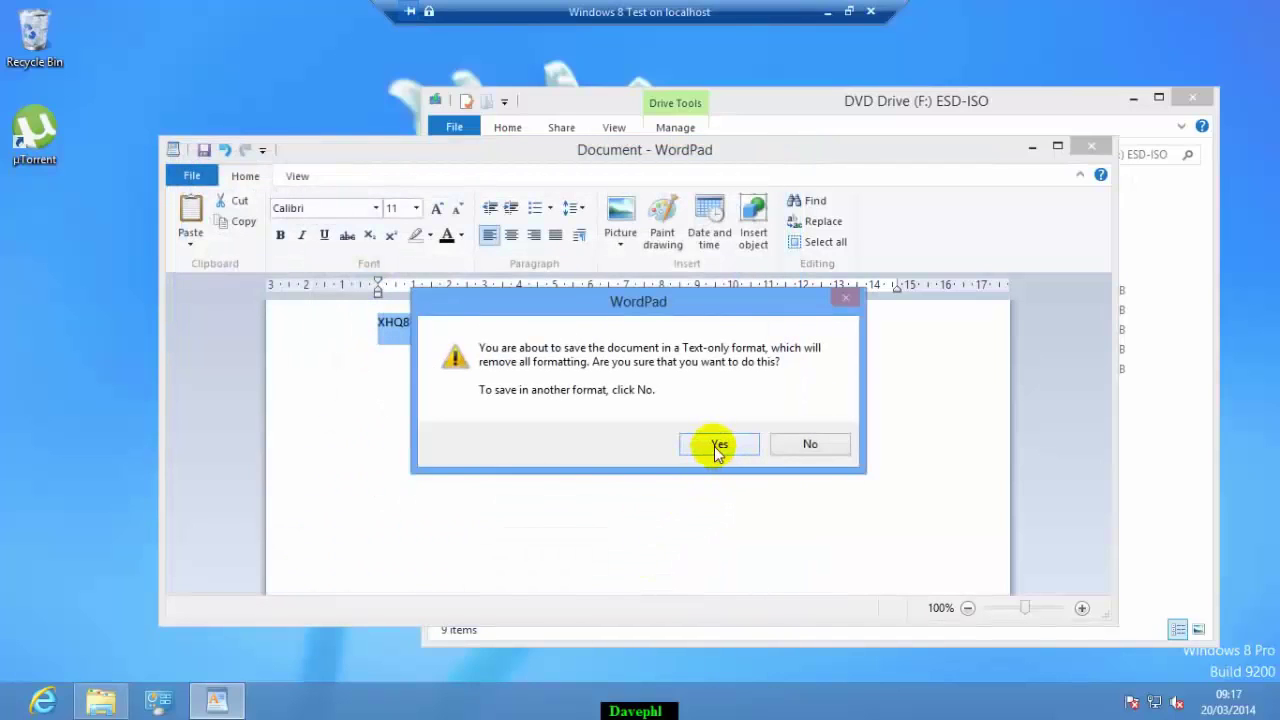
pyautogui.click(718, 445)
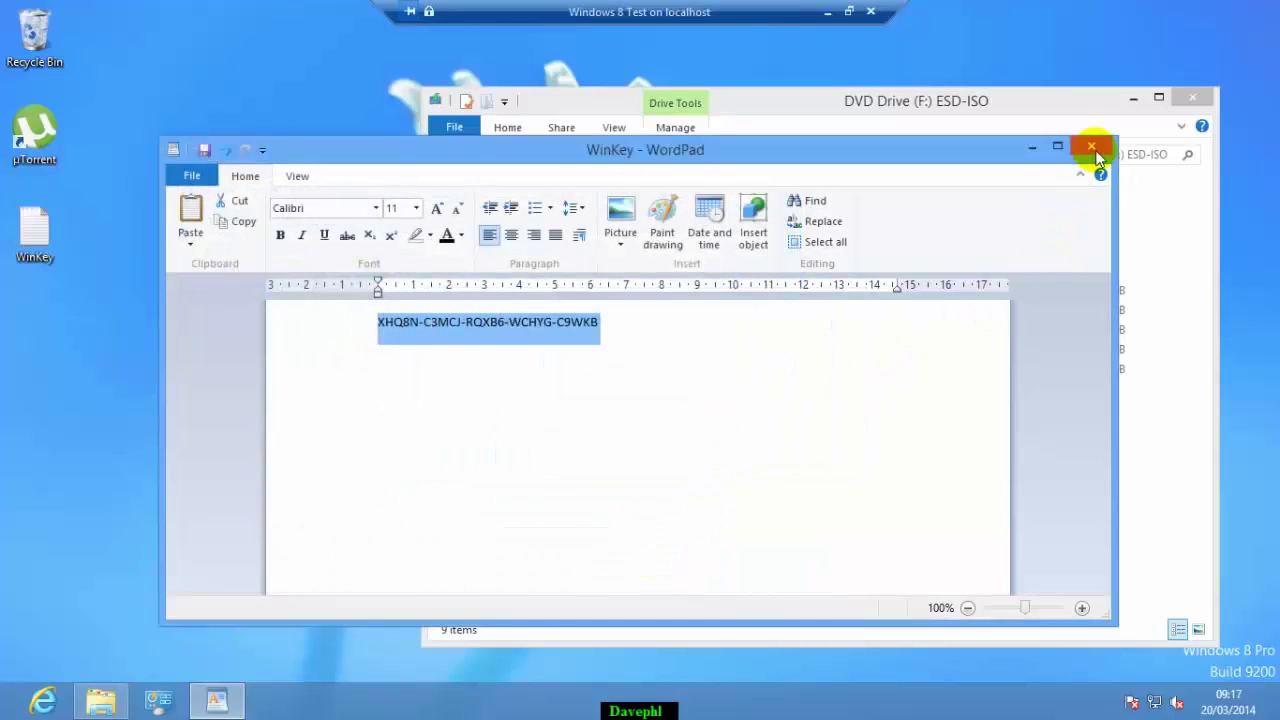
pyautogui.click(1091, 147)
# View the computer's drives in a new Computer window and minimize that window
pyautogui.click(625, 369)
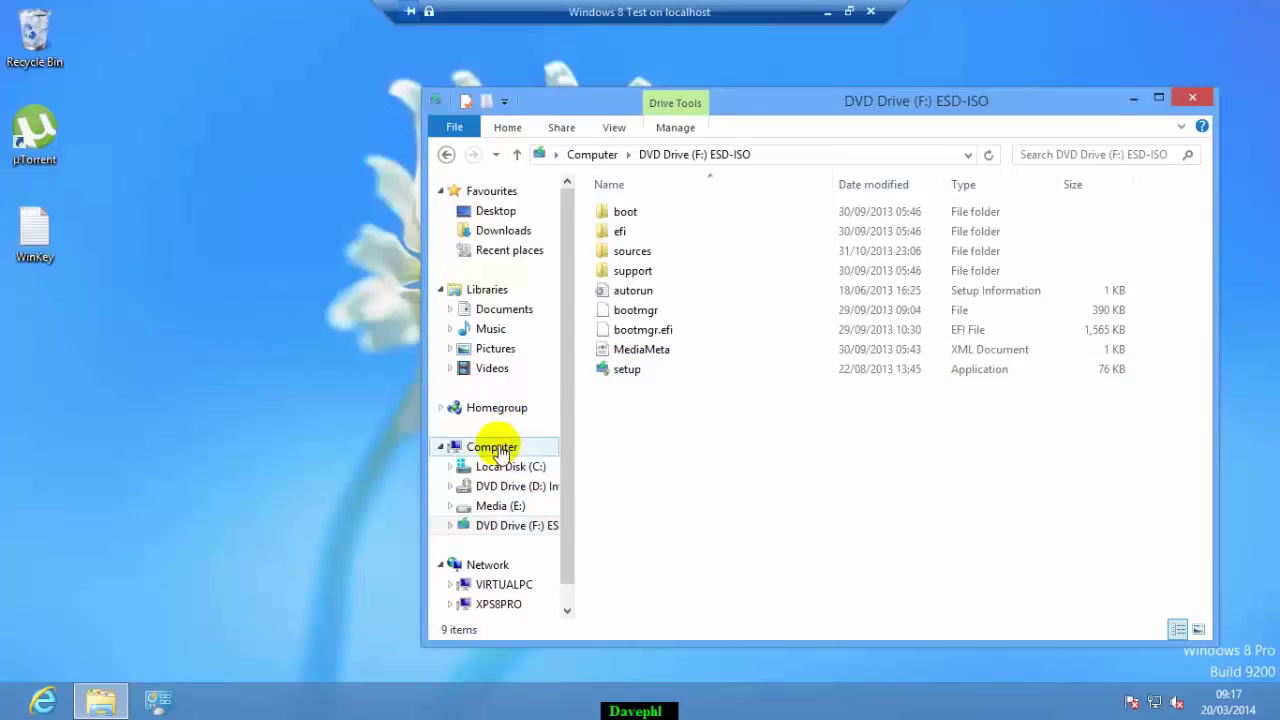
pyautogui.rightClick(497, 446)
pyautogui.click(560, 260)
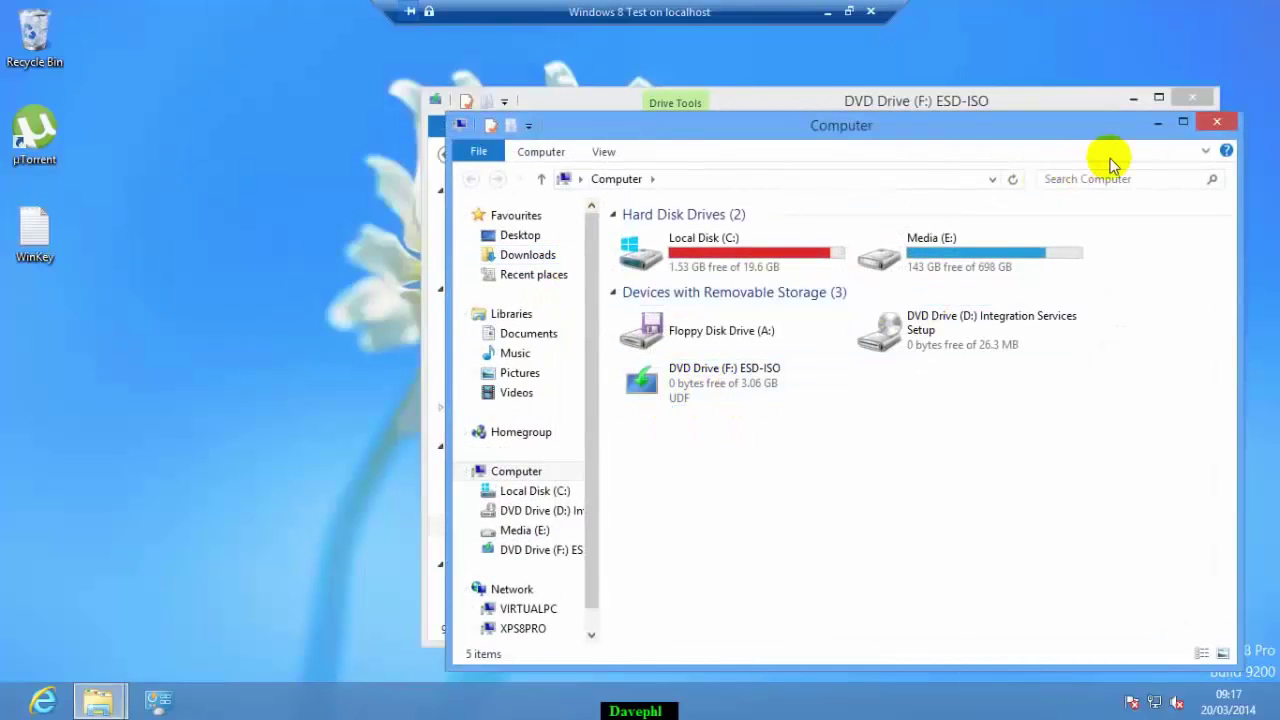
pyautogui.click(1158, 124)
# Run setup from the mounted ESD-ISO drive, allow it to make changes, and proceed with Download and install updates (recommended)
pyautogui.click(630, 370)
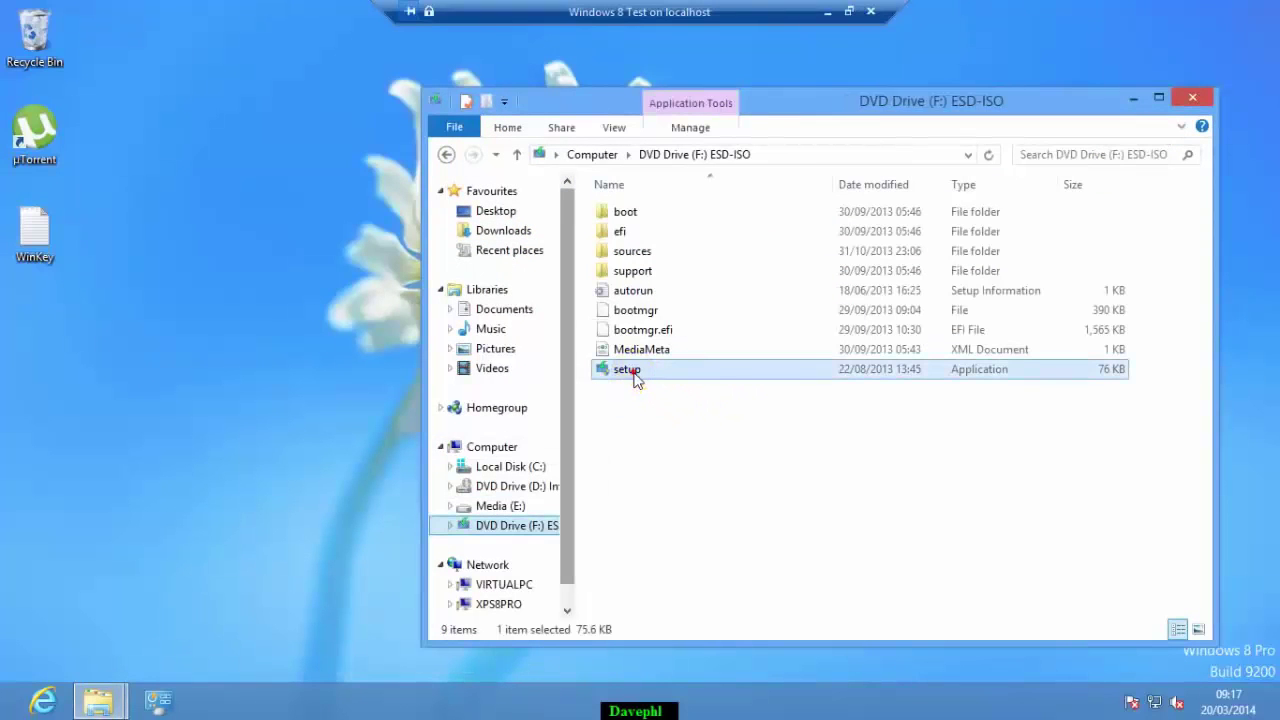
pyautogui.doubleClick(632, 374)
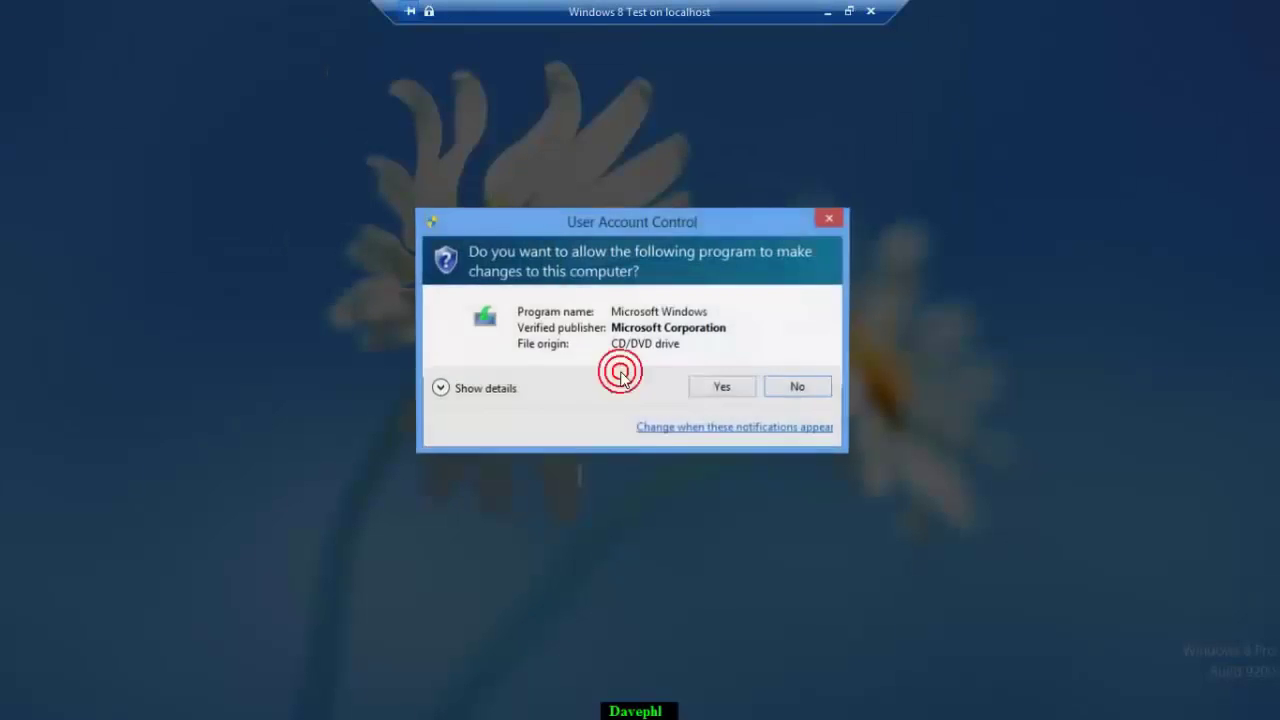
pyautogui.click(706, 391)
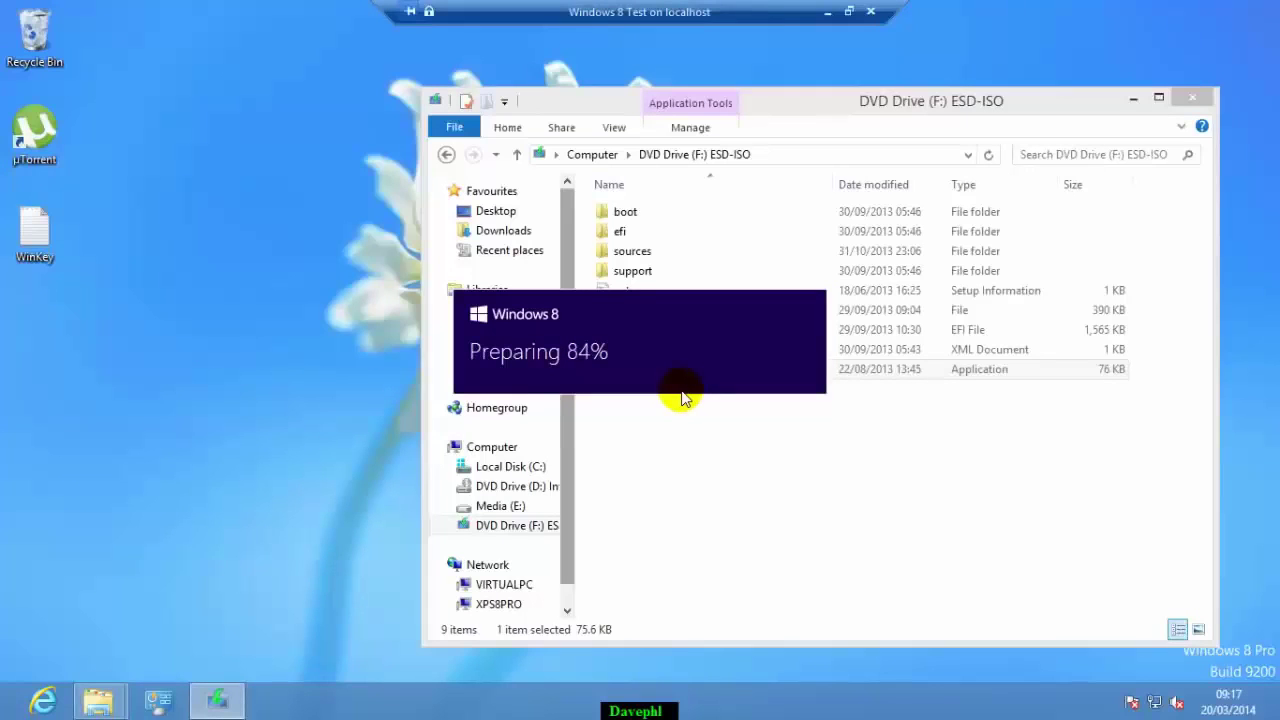
pyautogui.click(1134, 97)
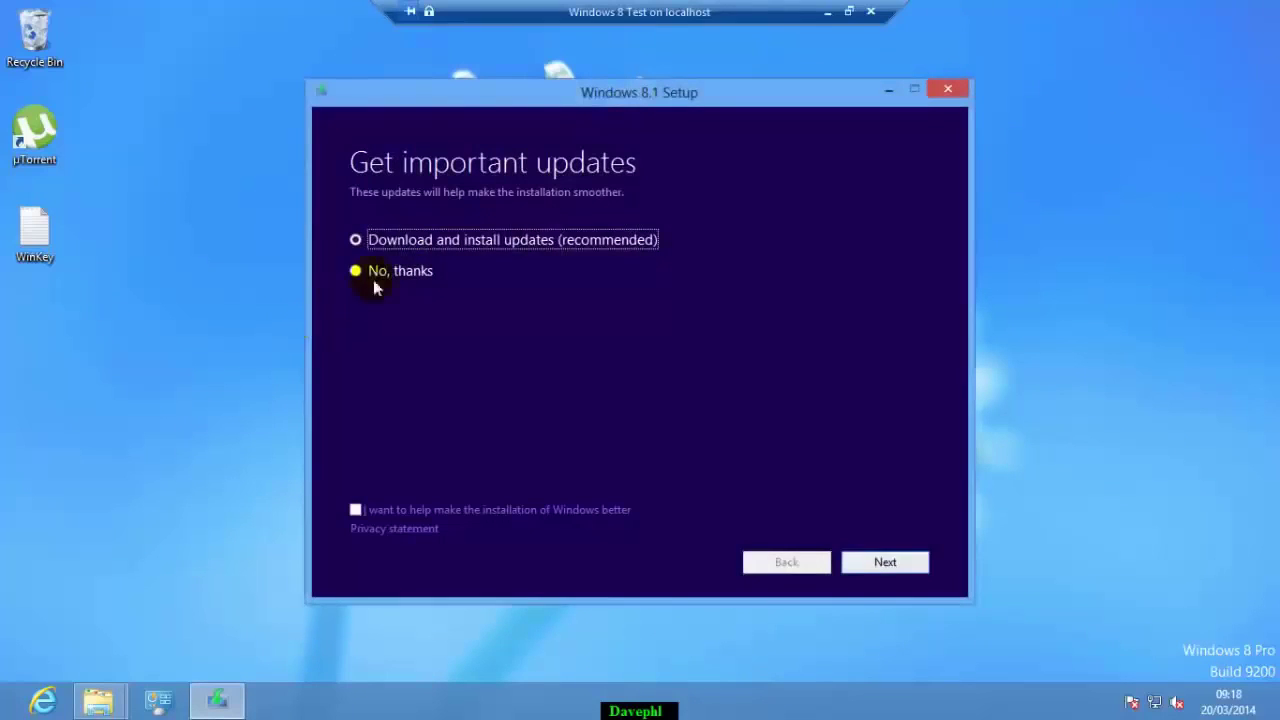
pyautogui.click(883, 566)
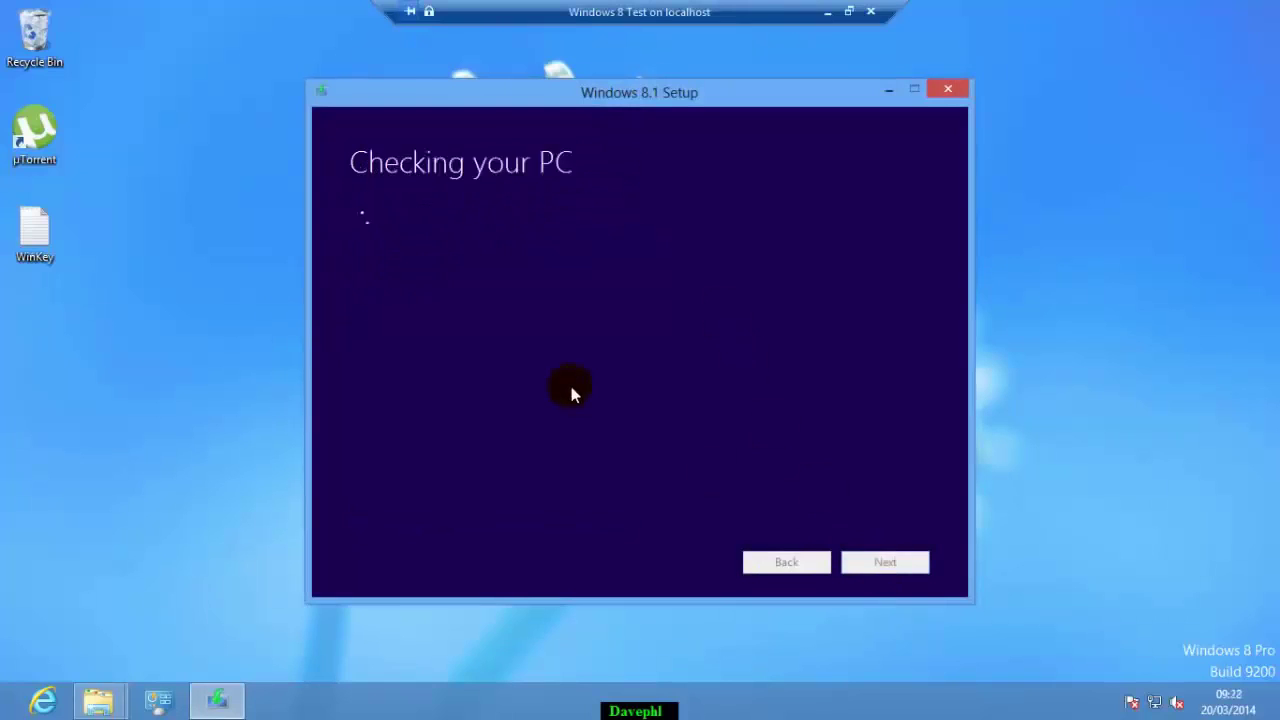
# Paste the copied product key into Windows 8.1 Setup and continue to the licence terms
pyautogui.click(468, 286)
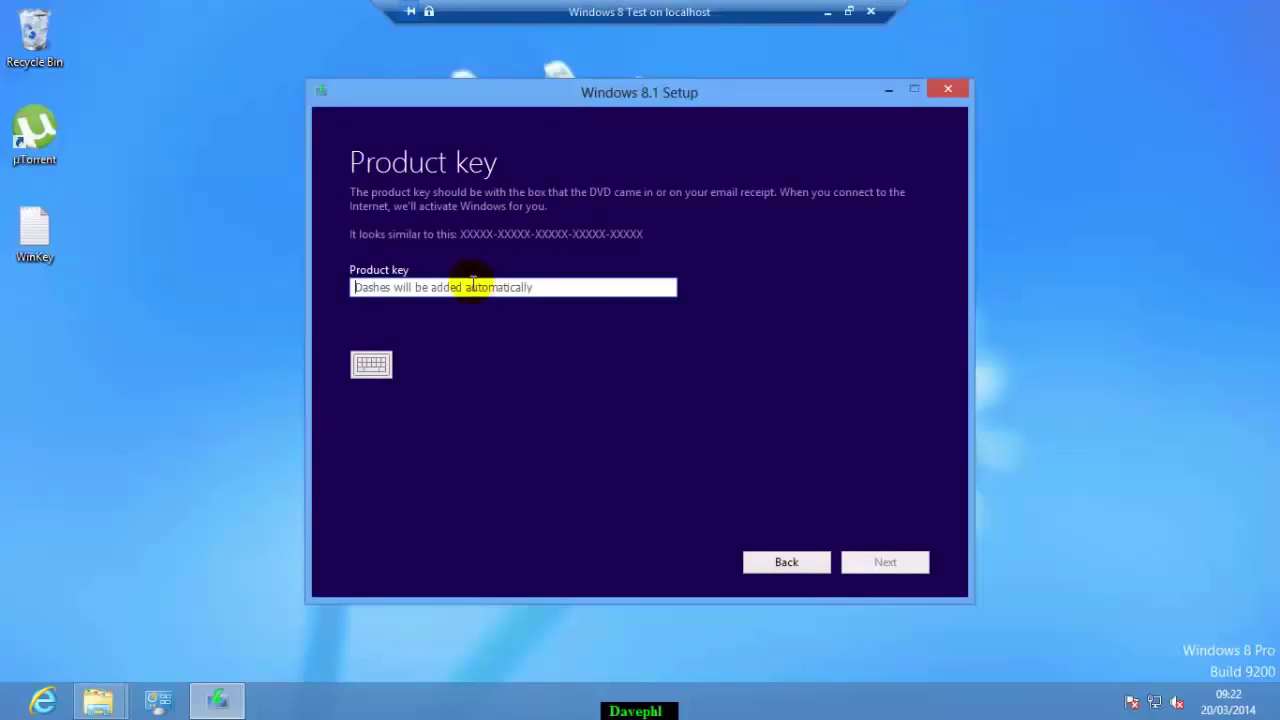
pyautogui.hotkey('ctrl', 'v')
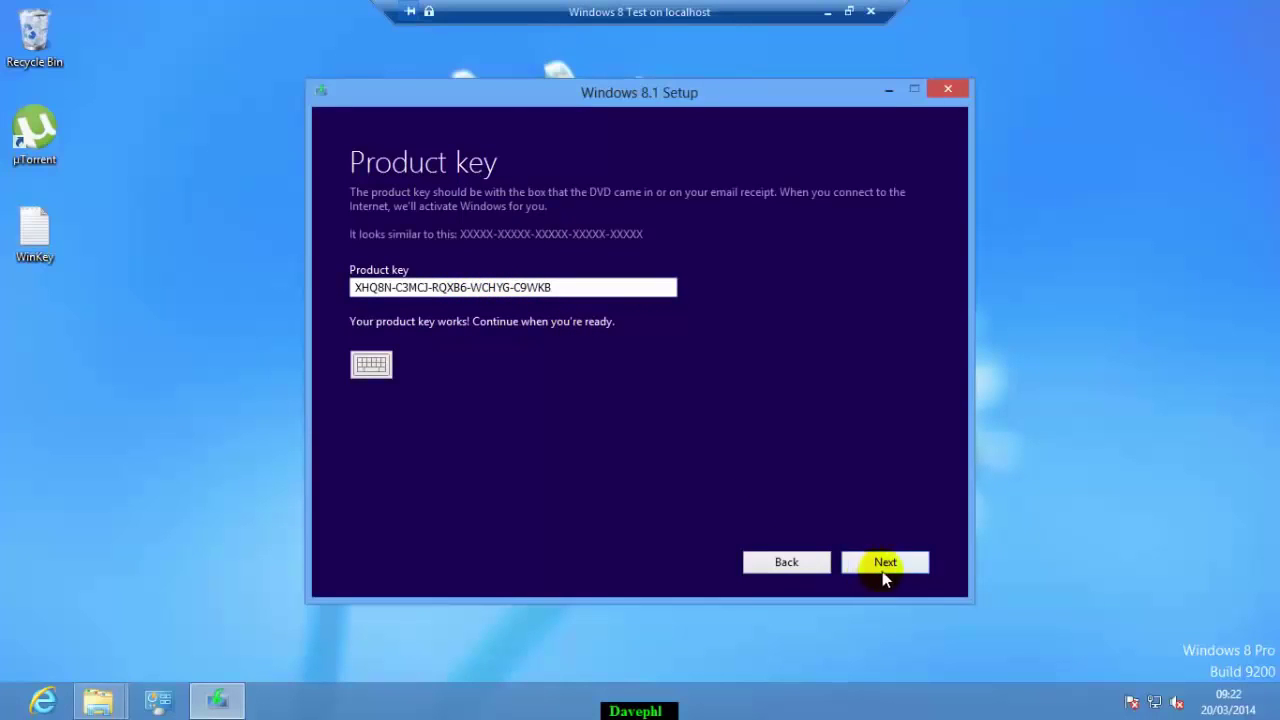
pyautogui.click(887, 563)
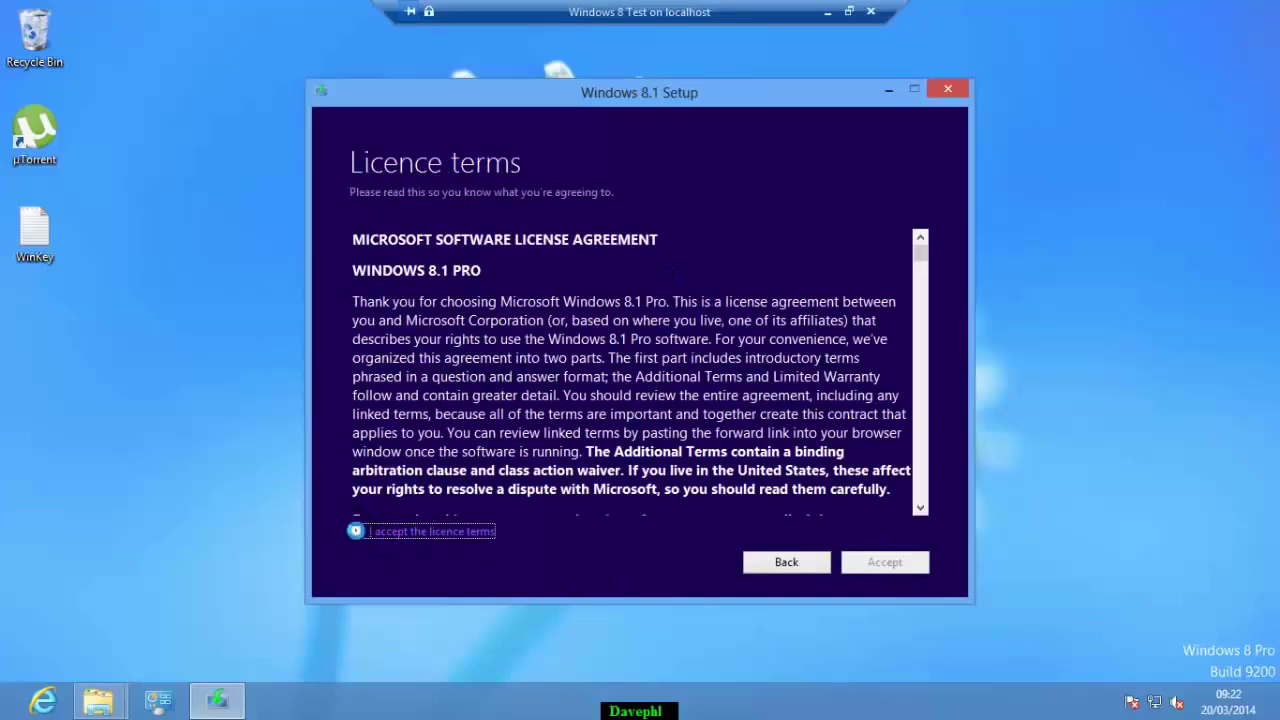
# Accept the Windows 8.1 Pro licence terms and continue the setup
pyautogui.click(354, 532)
pyautogui.click(884, 566)
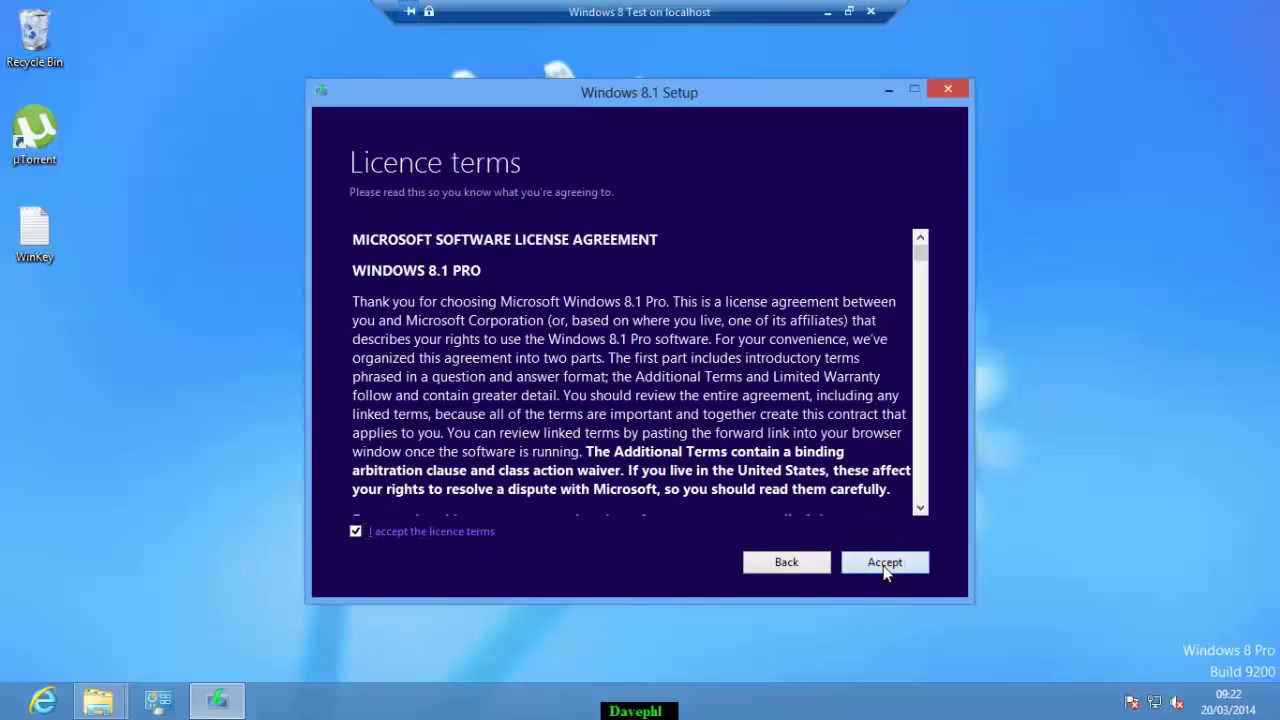
pyautogui.click(884, 565)
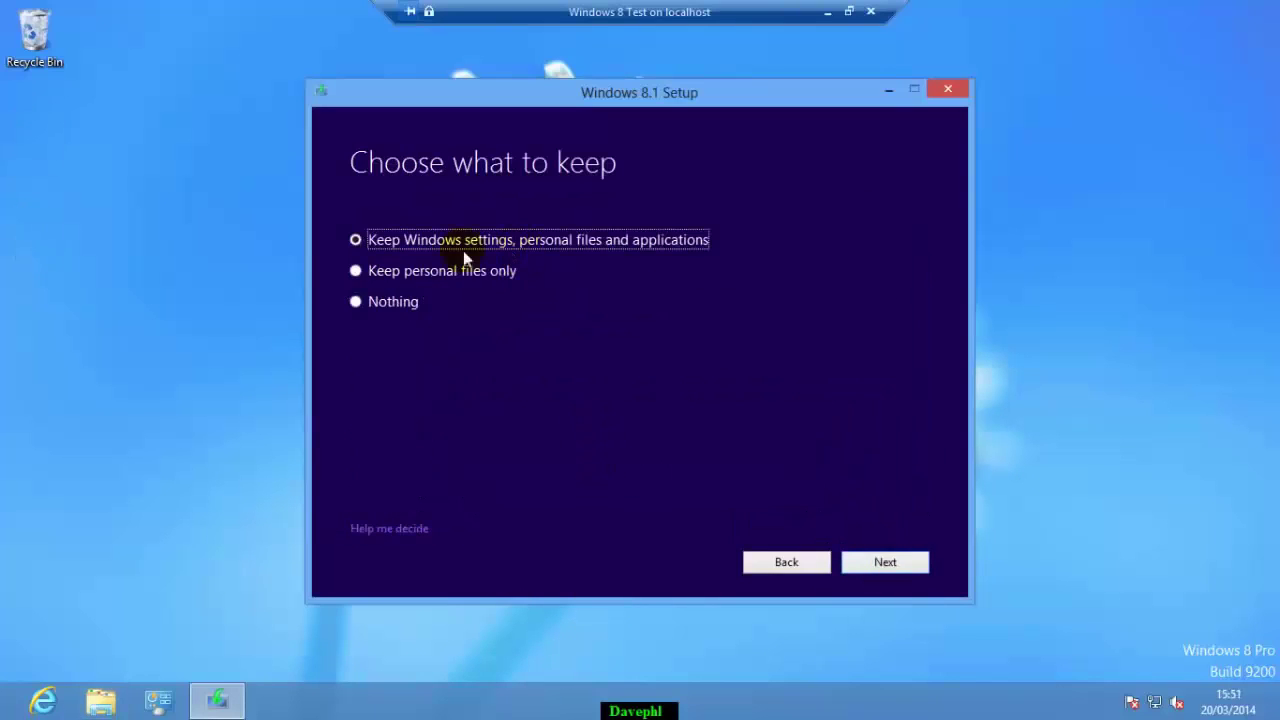
# Choose to keep personal files only and start the Windows 8.1 installation
pyautogui.click(358, 272)
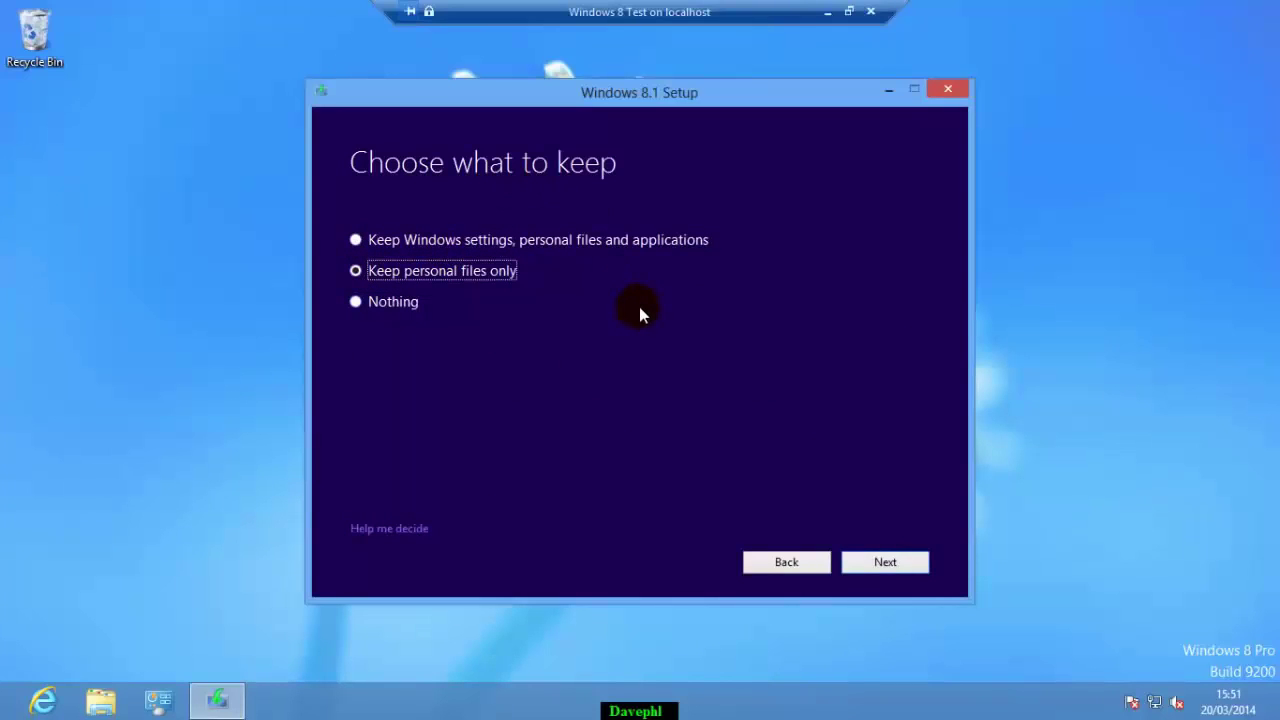
pyautogui.click(885, 568)
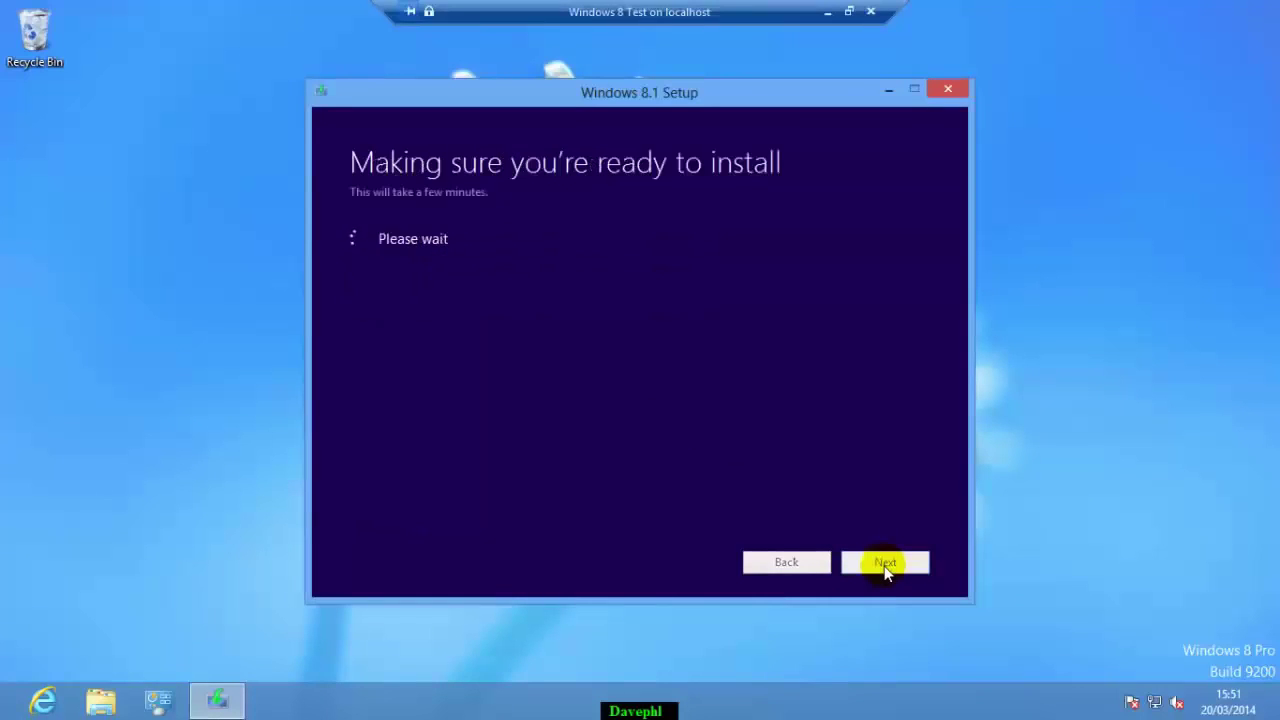
pyautogui.click(885, 564)
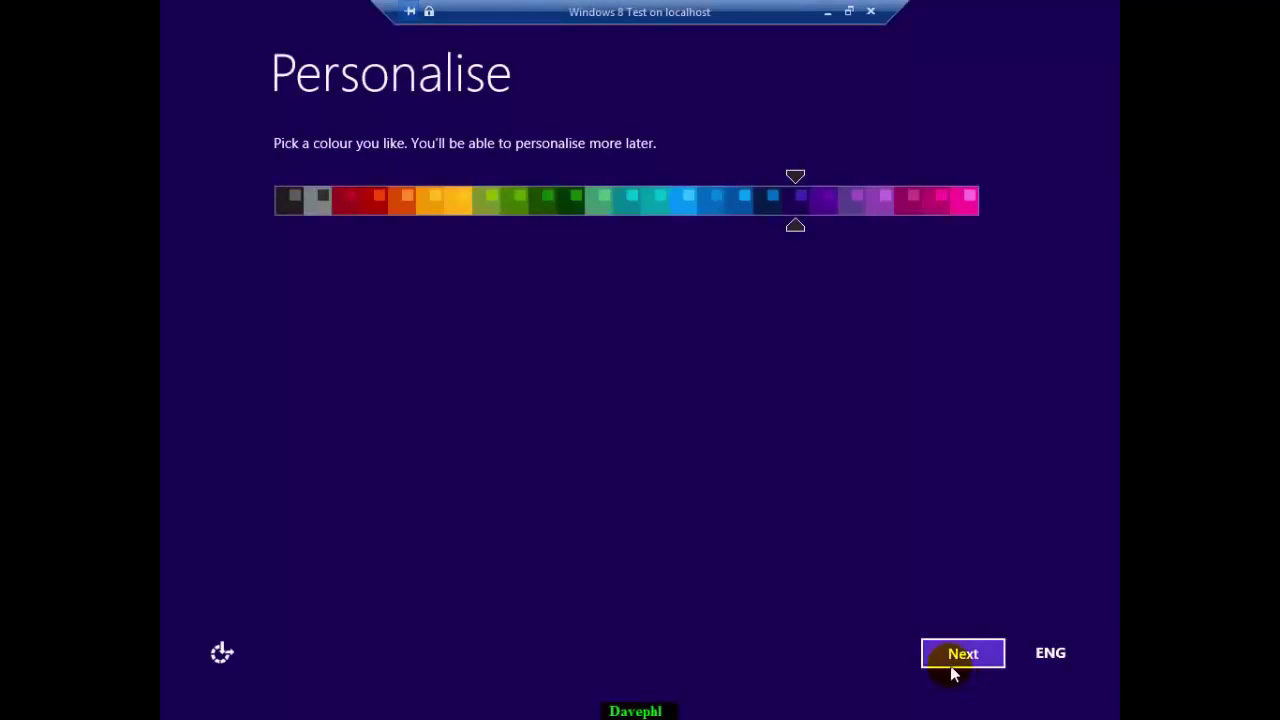
# Finish the Windows first-run setup with the preselected colour and express settings, continuing with the existing account
pyautogui.click(953, 660)
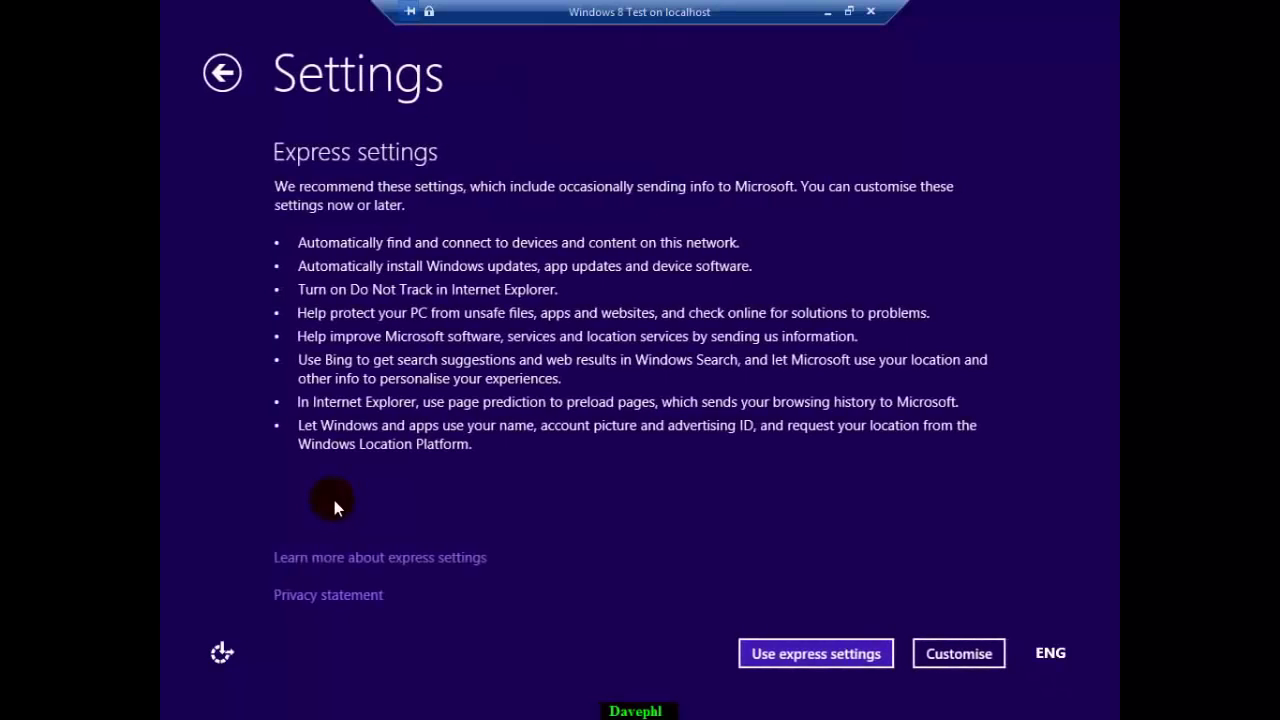
pyautogui.click(829, 653)
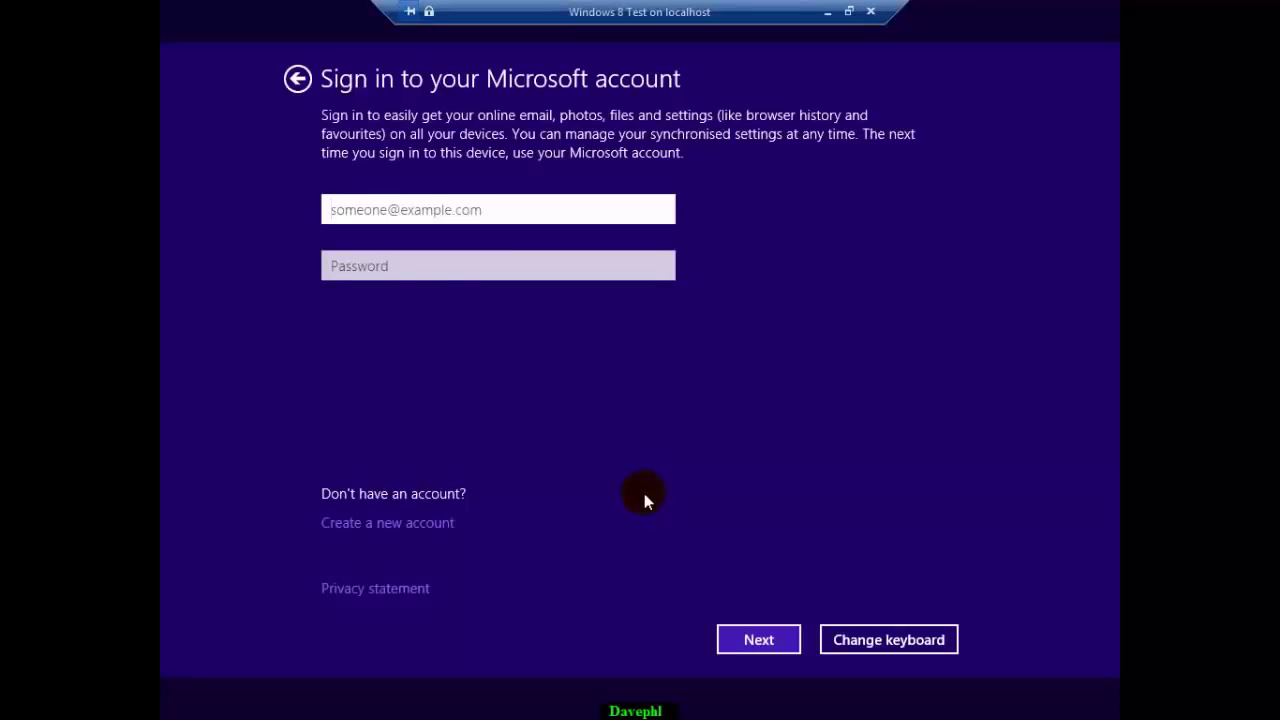
pyautogui.click(383, 526)
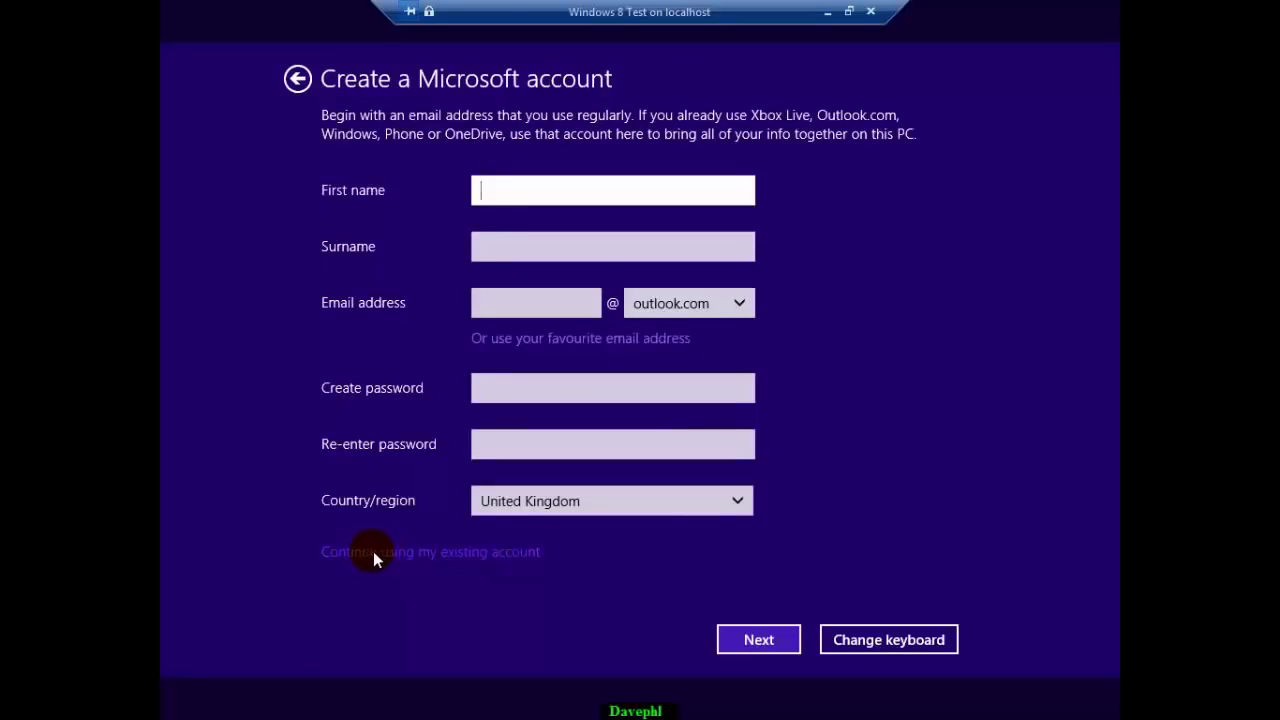
pyautogui.click(374, 553)
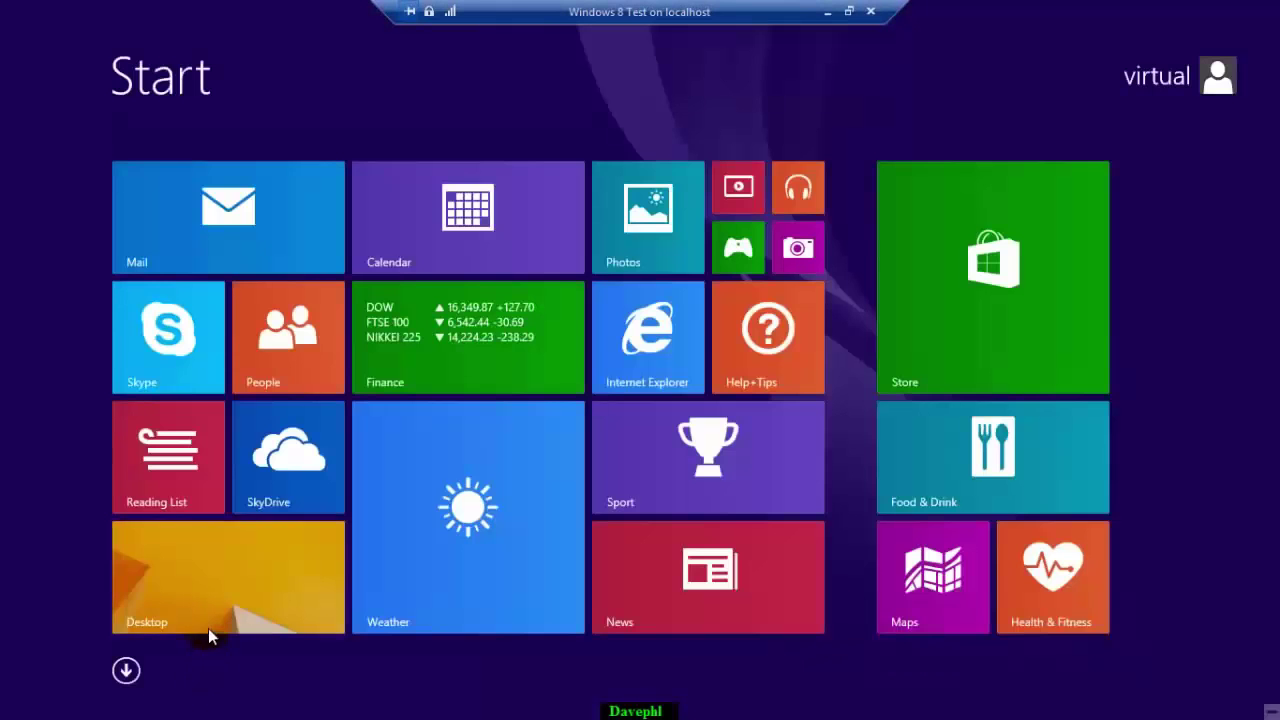
# Go to the desktop, open This PC, and check the Windows edition and activation status in Control Panel's System page
pyautogui.click(210, 634)
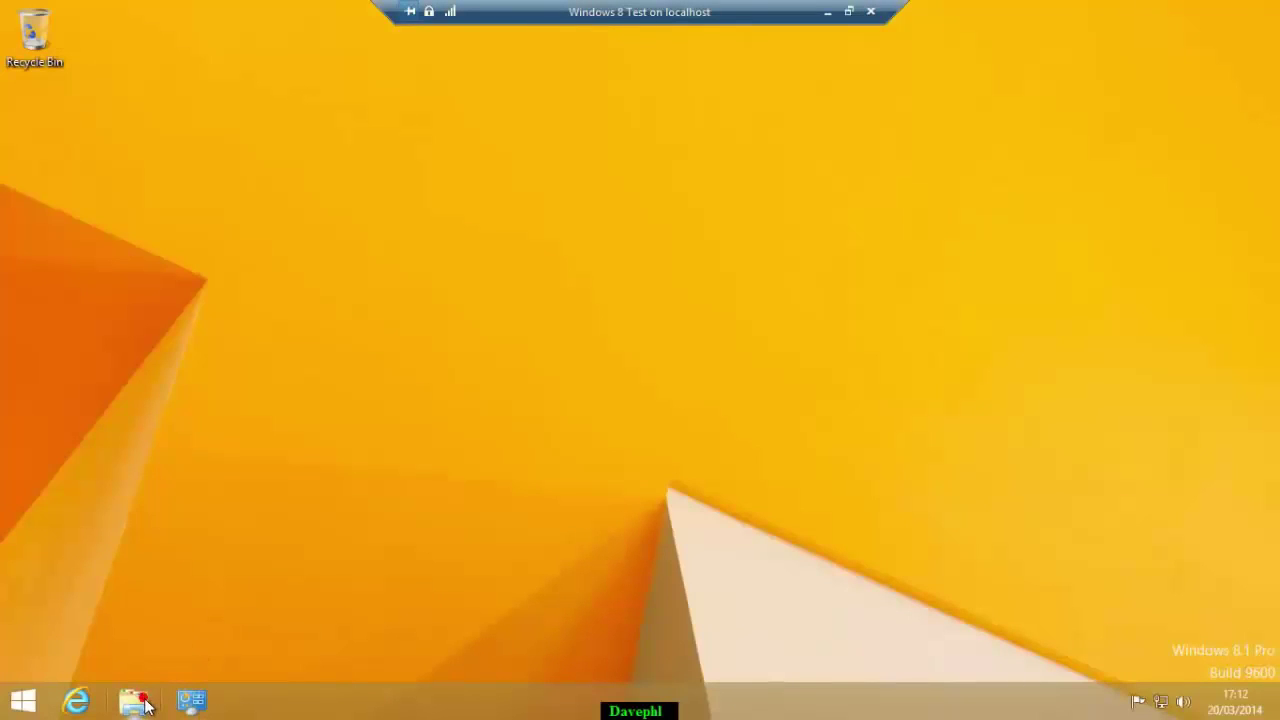
pyautogui.click(135, 700)
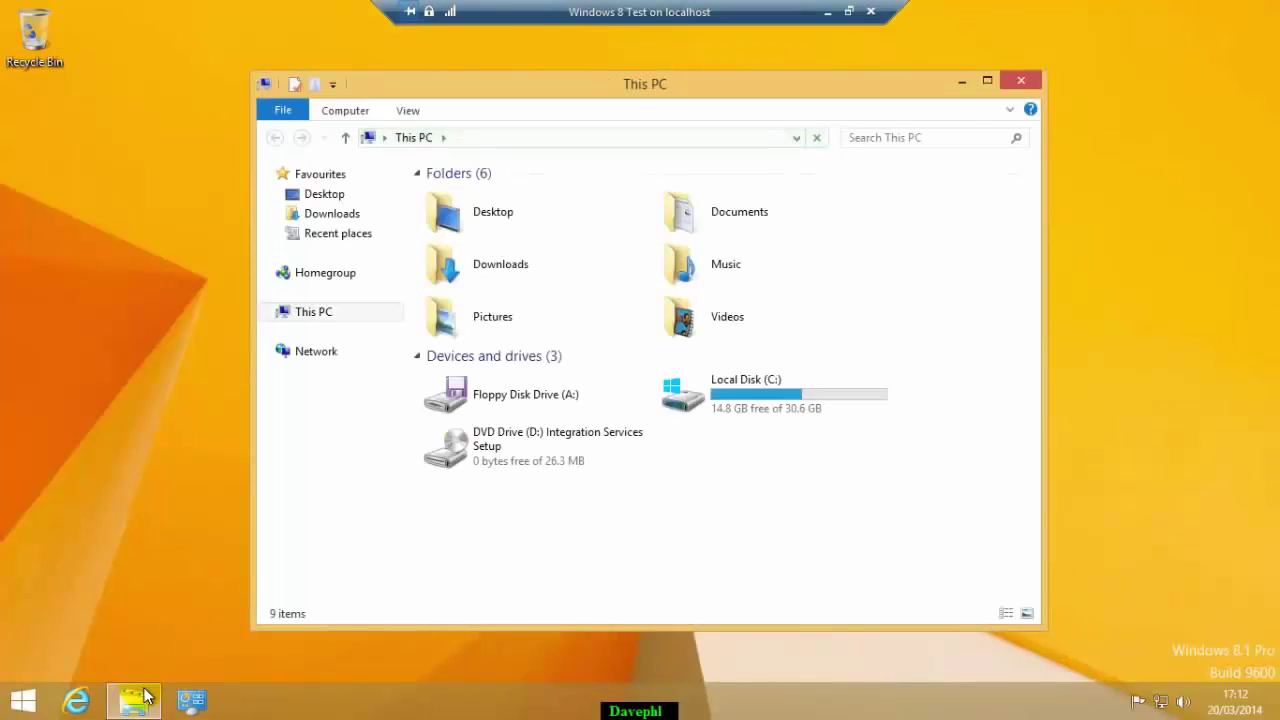
pyautogui.click(191, 700)
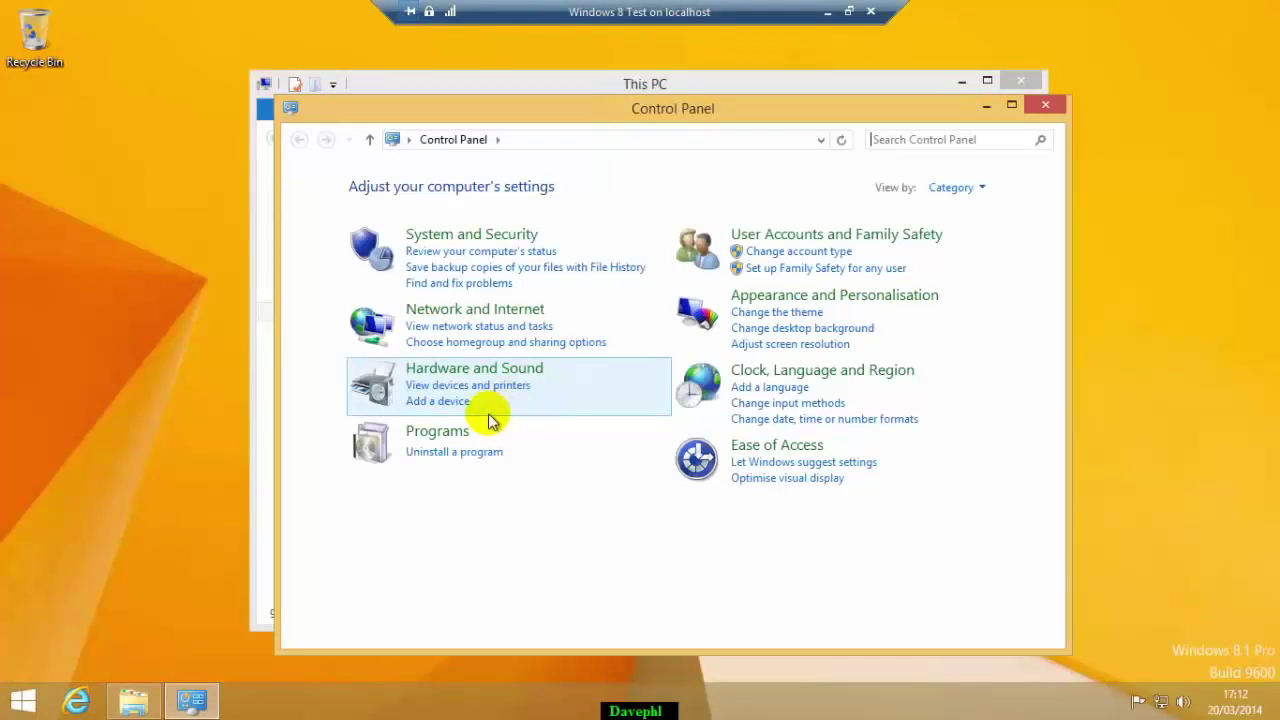
pyautogui.click(490, 242)
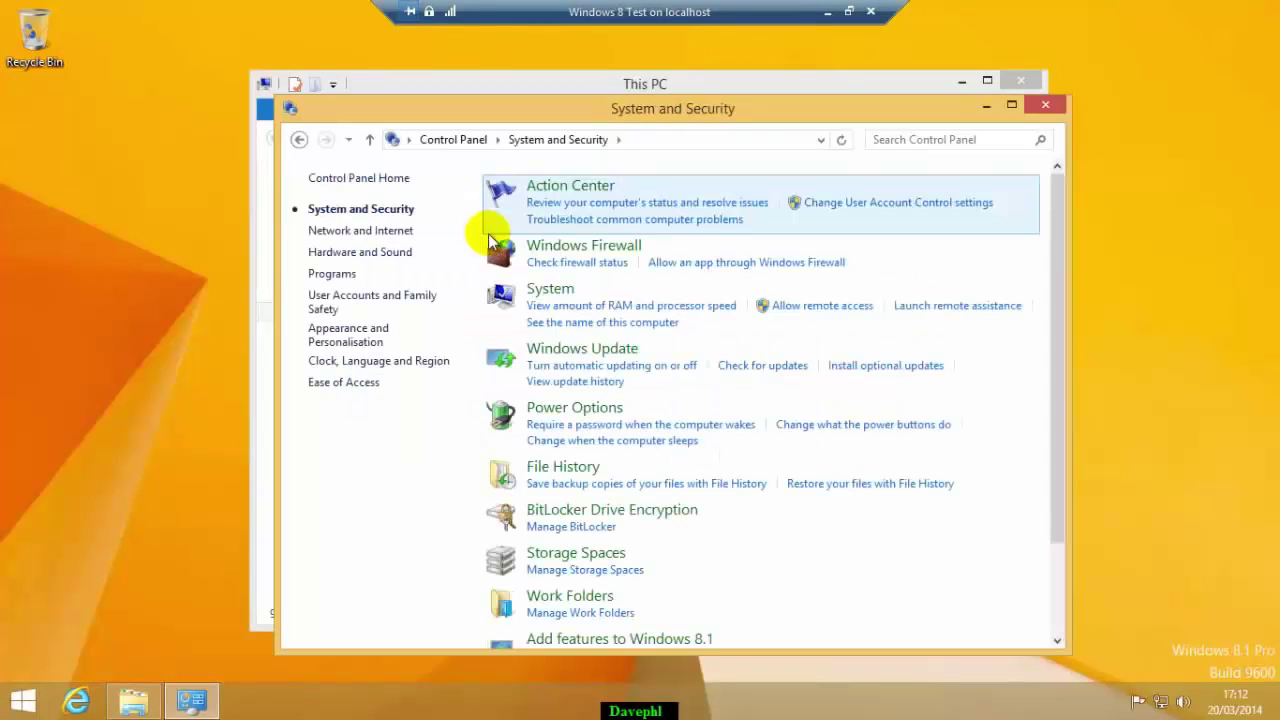
pyautogui.click(549, 287)
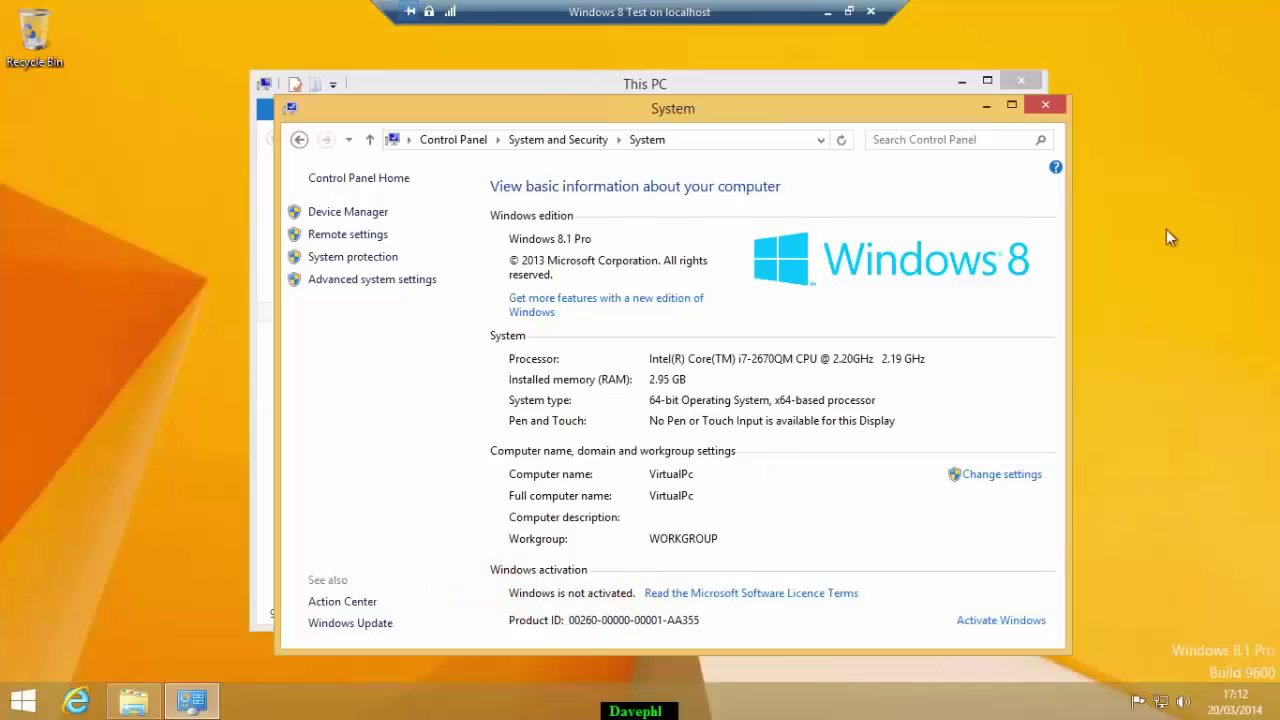
# Review the lock screen personalisation and the PC info page in PC settings
pyautogui.moveTo(1278, 100)
pyautogui.click(1239, 550)
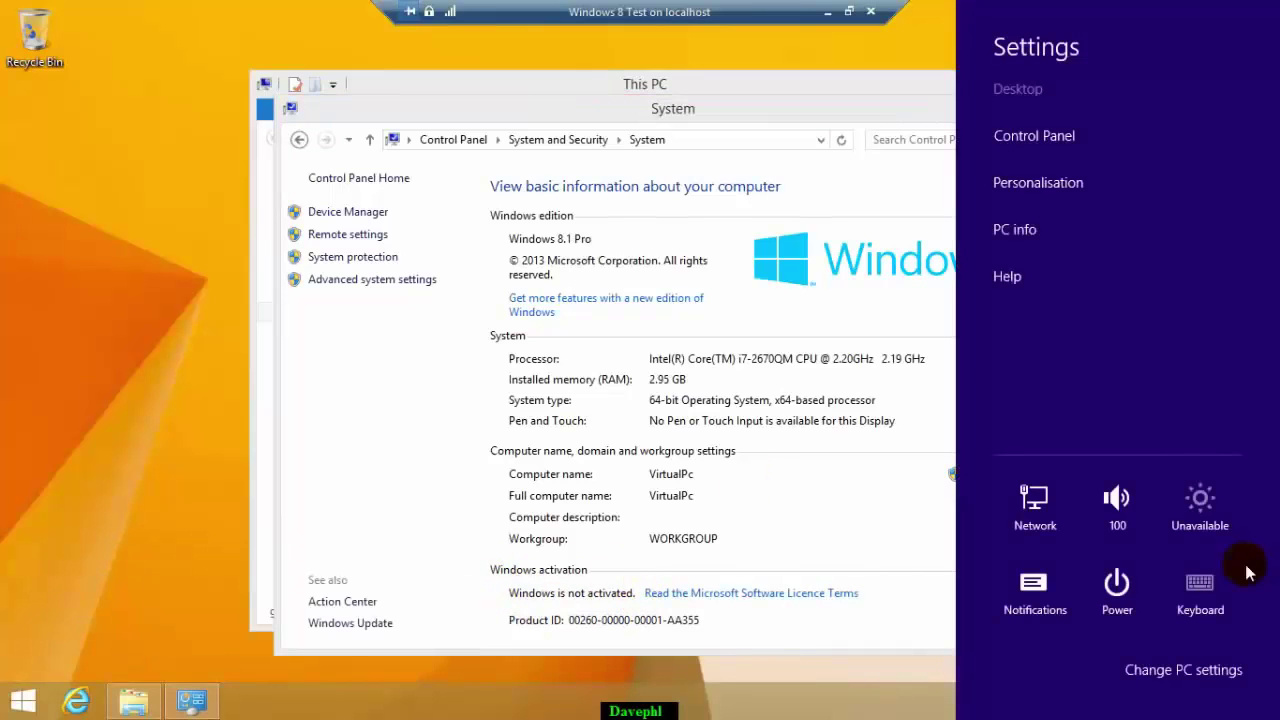
pyautogui.click(1188, 667)
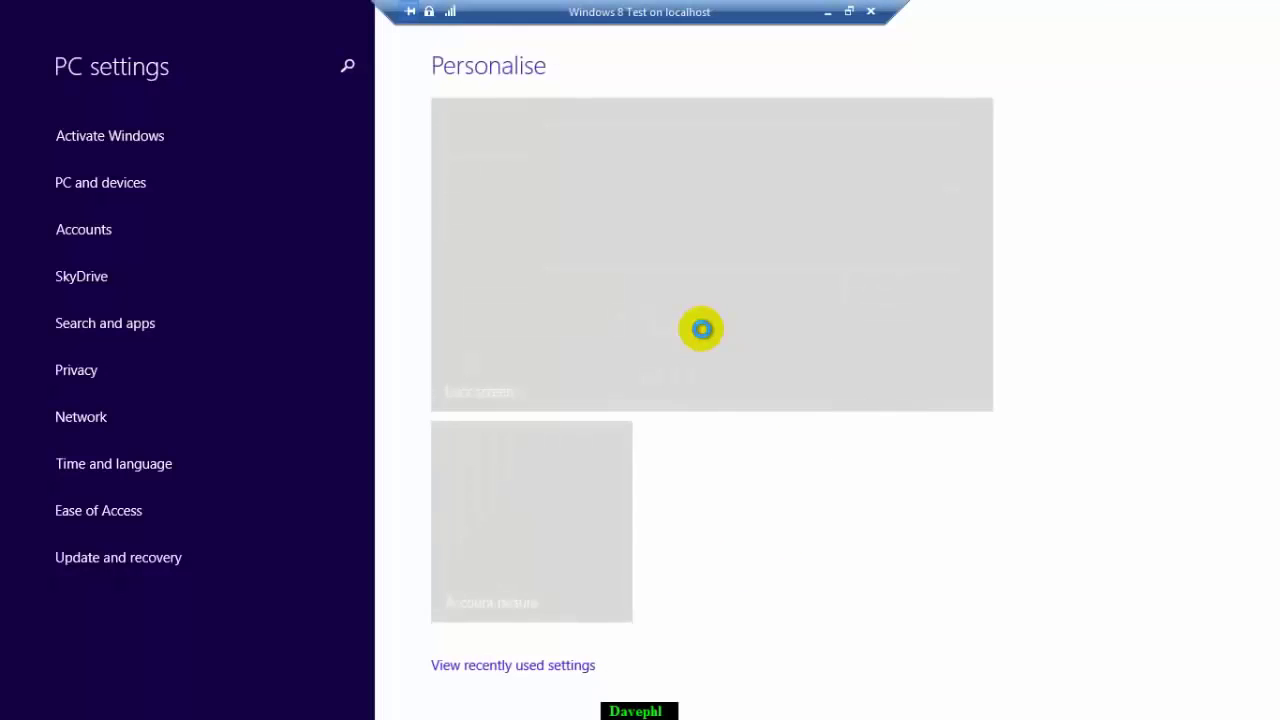
pyautogui.click(594, 294)
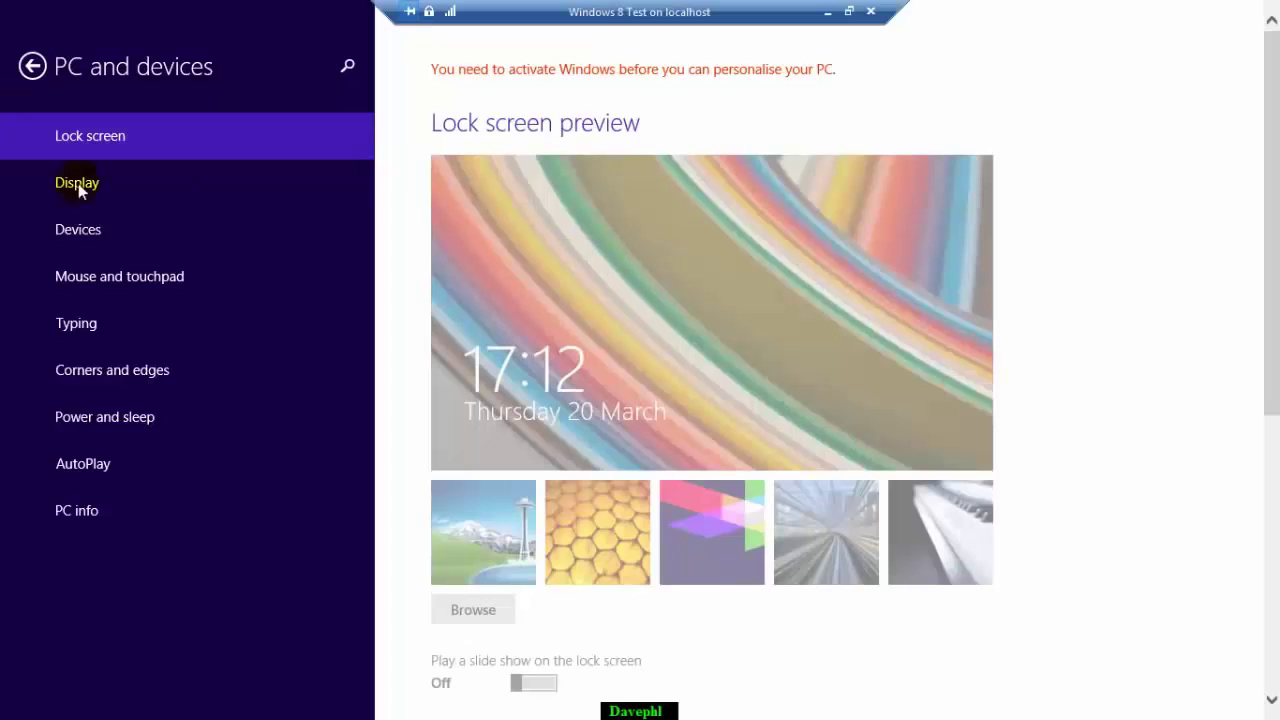
pyautogui.click(150, 505)
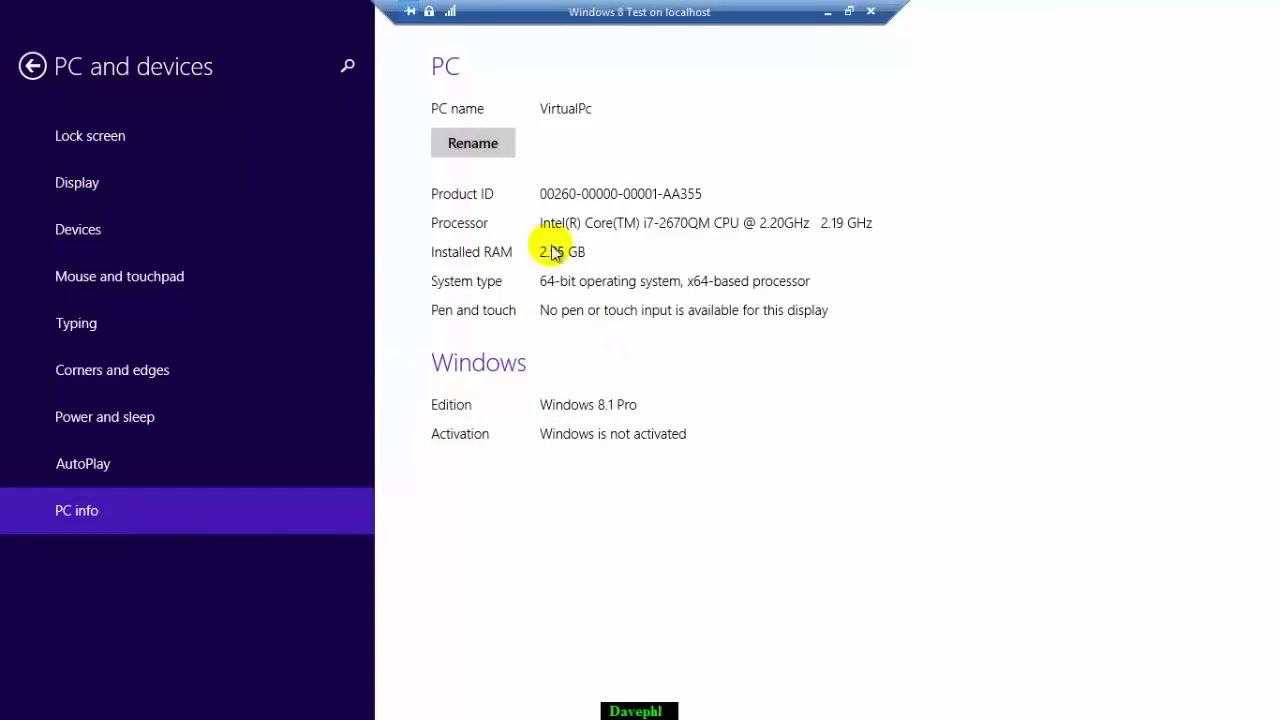
# Check the Start screen's Personalise options for background and accent colours, then leave them
pyautogui.press('super')
pyautogui.click(1239, 541)
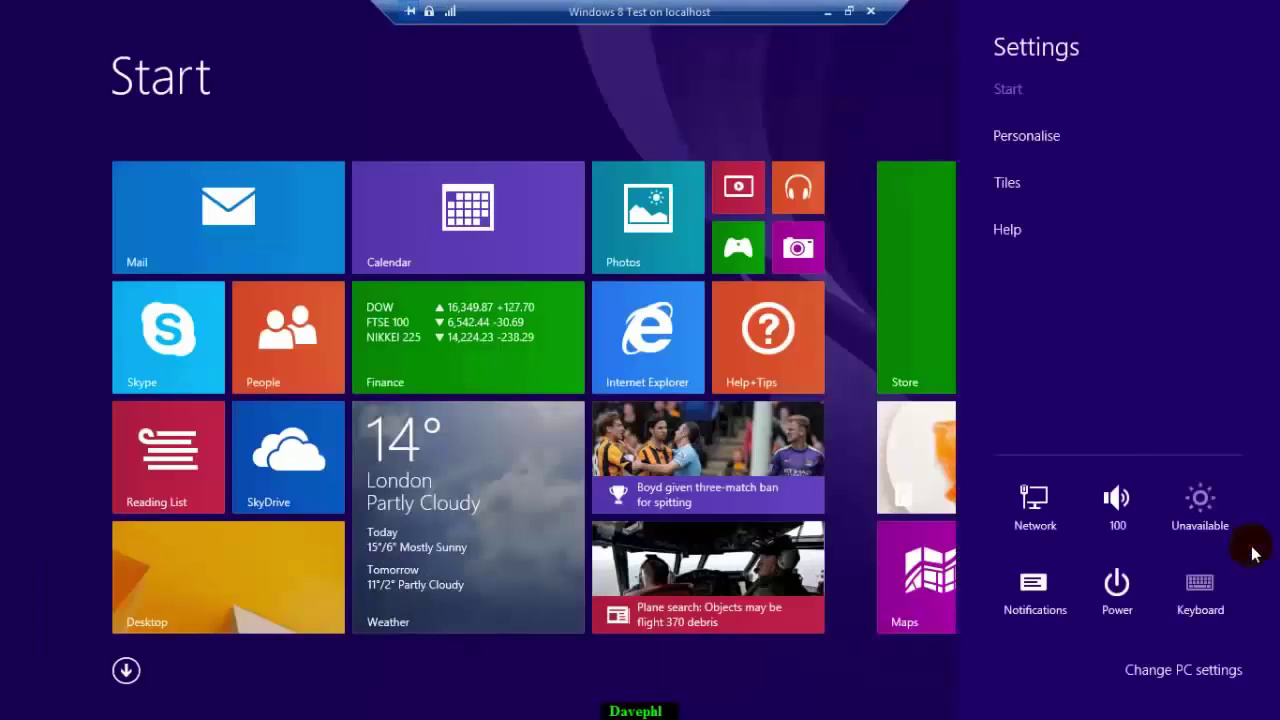
pyautogui.click(1029, 137)
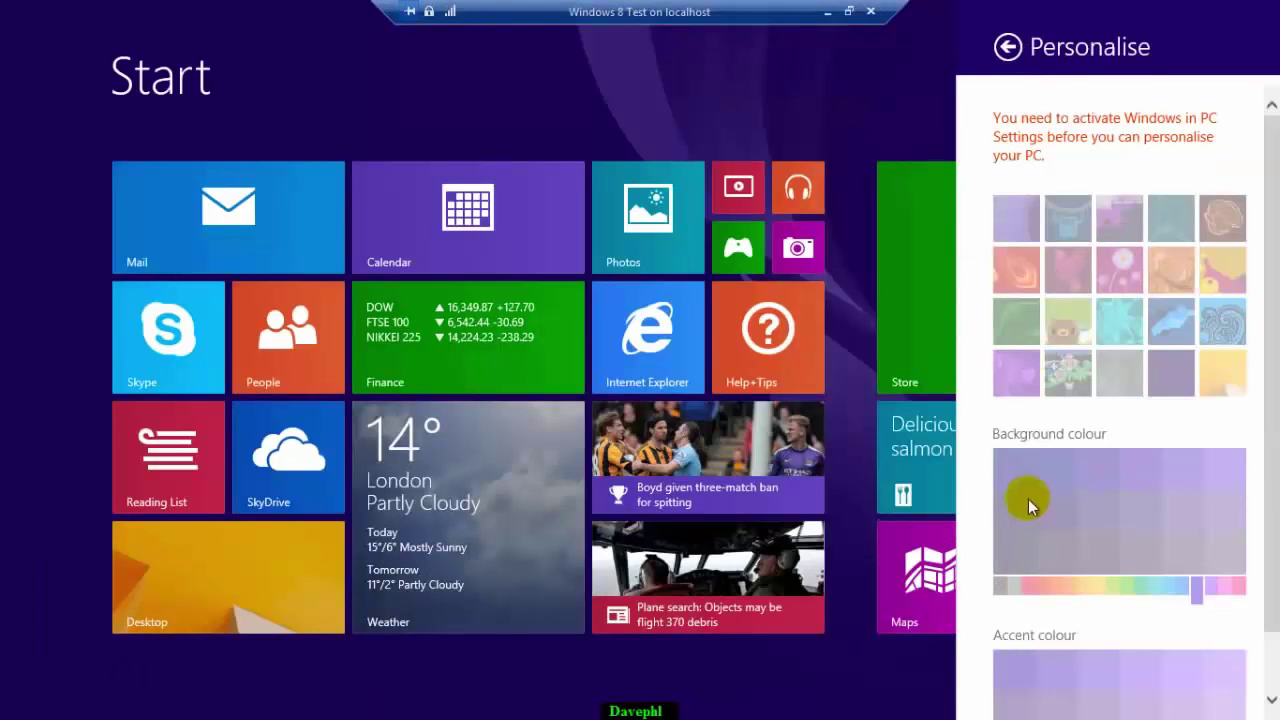
pyautogui.click(677, 94)
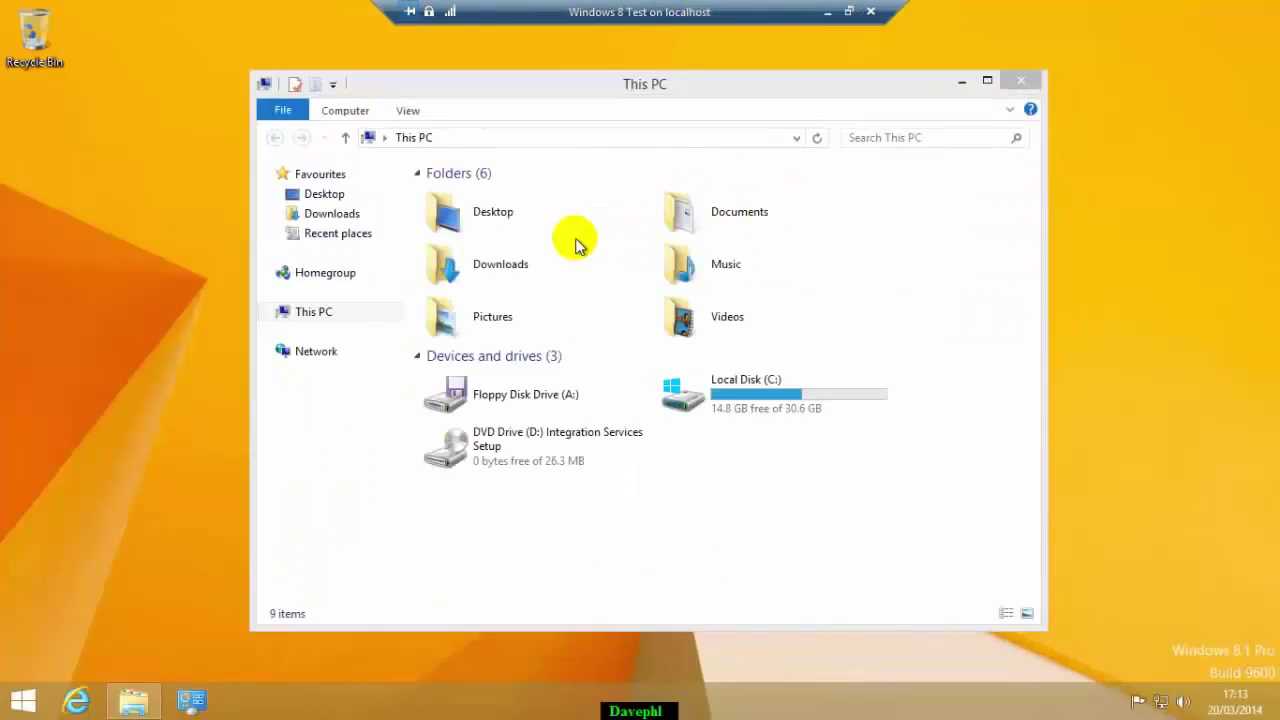
# Run KMSpico_setup from the Downloads folder and allow it to make changes to the computer
pyautogui.click(490, 265)
pyautogui.doubleClick(490, 265)
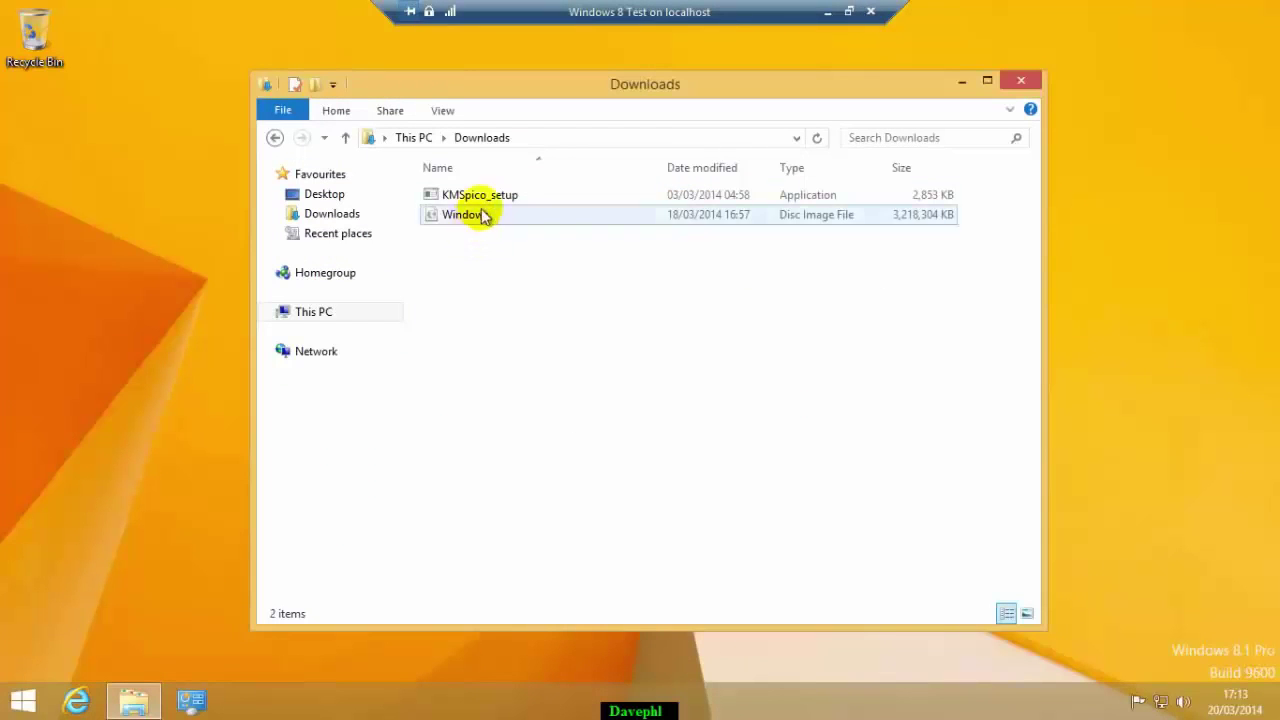
pyautogui.click(467, 199)
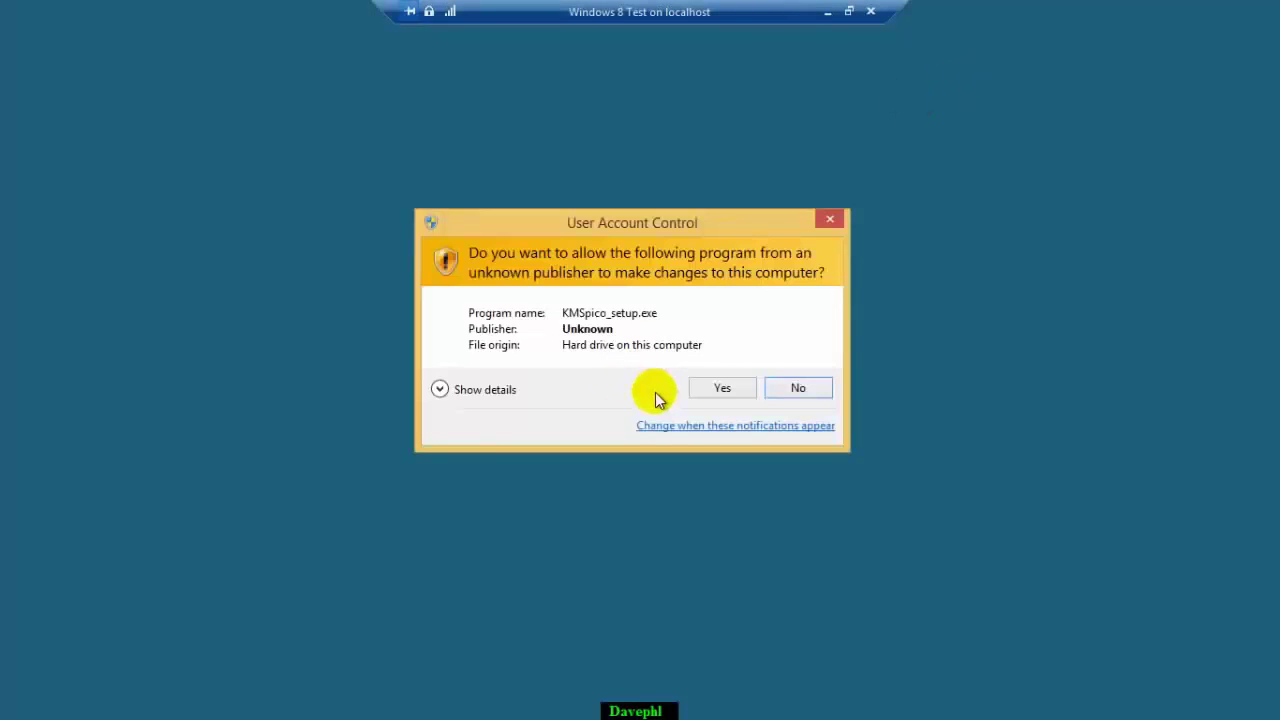
pyautogui.click(711, 388)
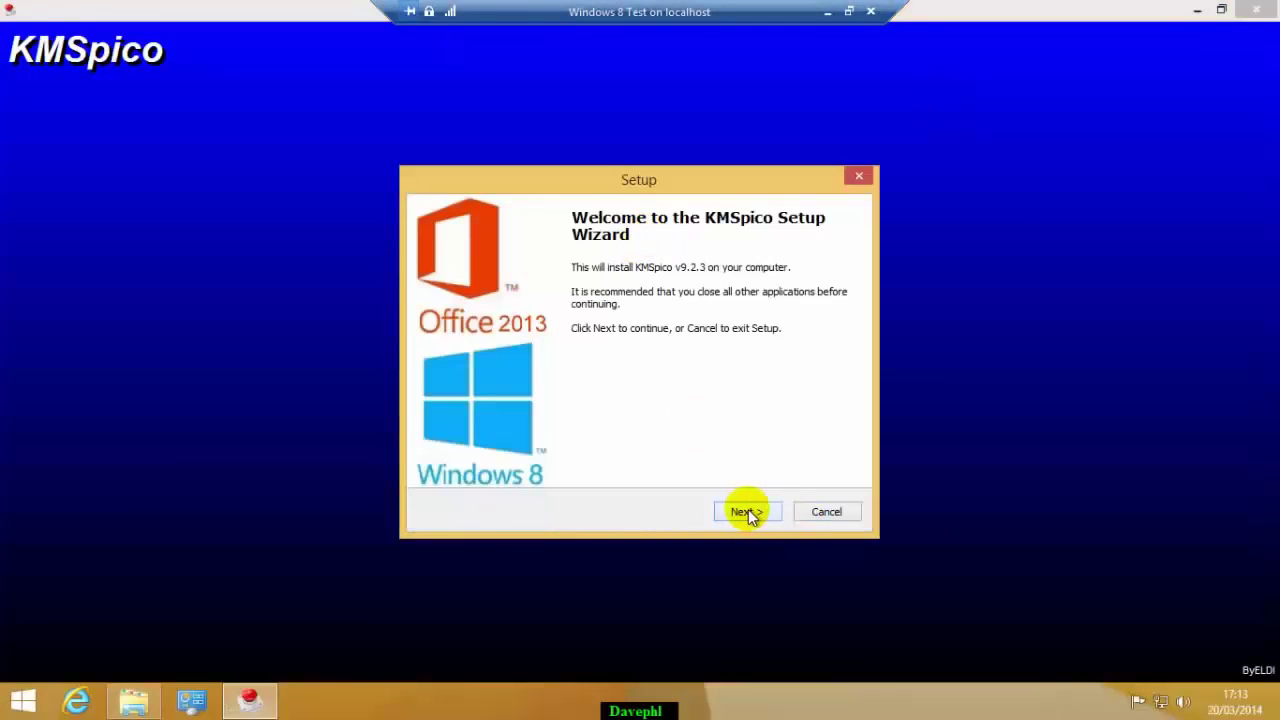
# Accept the license agreement and install KMSpico v9.2.3 with the default location and the KMSpico Start Menu folder
pyautogui.click(746, 511)
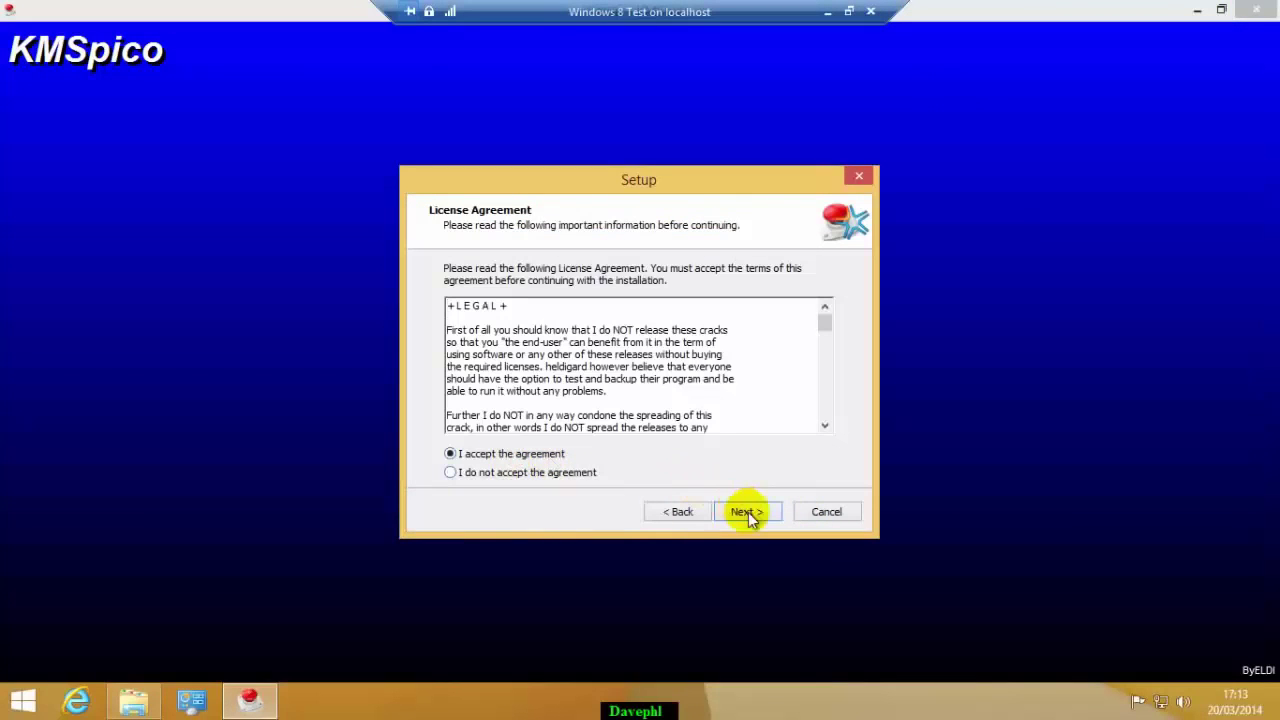
pyautogui.click(748, 511)
pyautogui.click(748, 511)
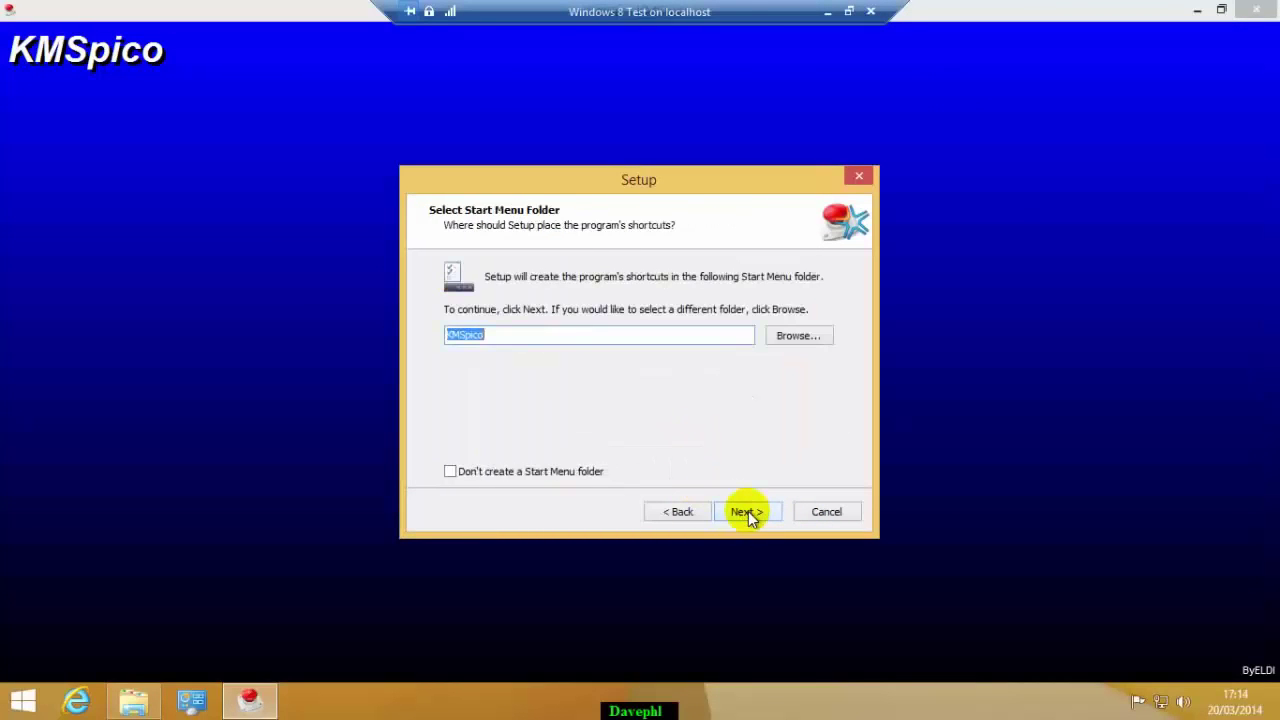
pyautogui.click(748, 511)
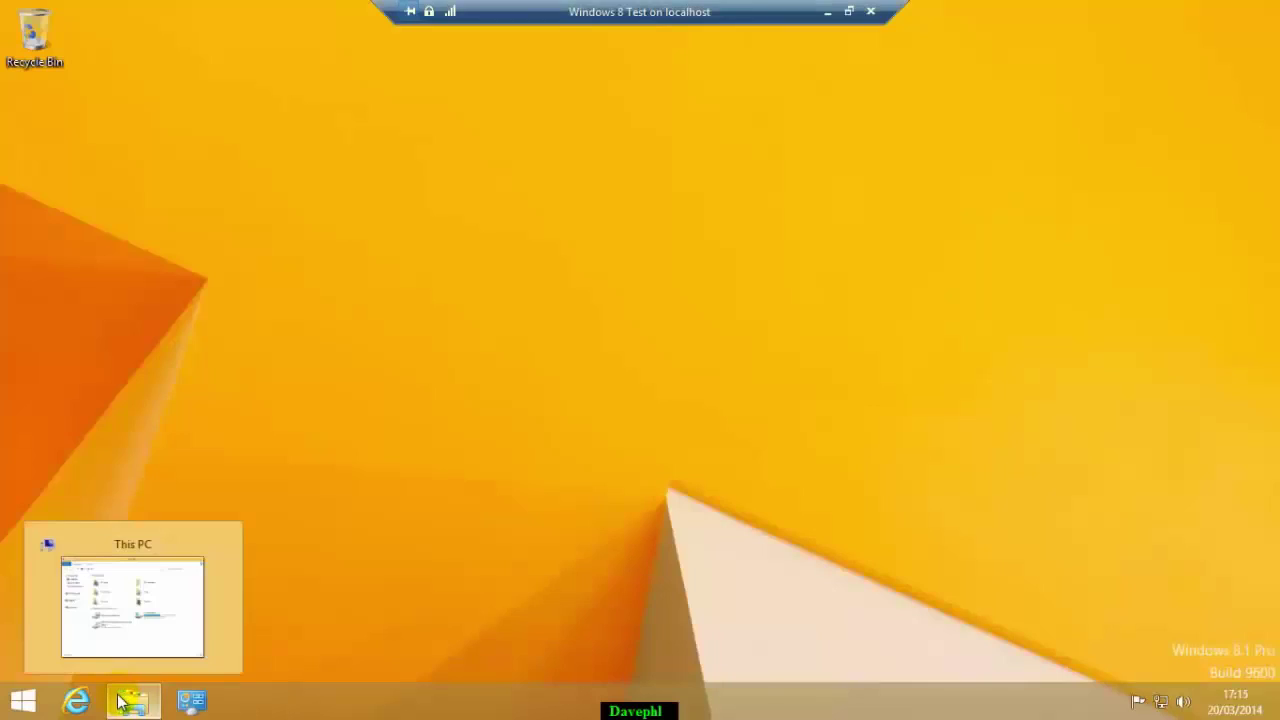
# Find AutoPico and KMSpico in the full Apps list and pin both to the Start screen
pyautogui.click(22, 700)
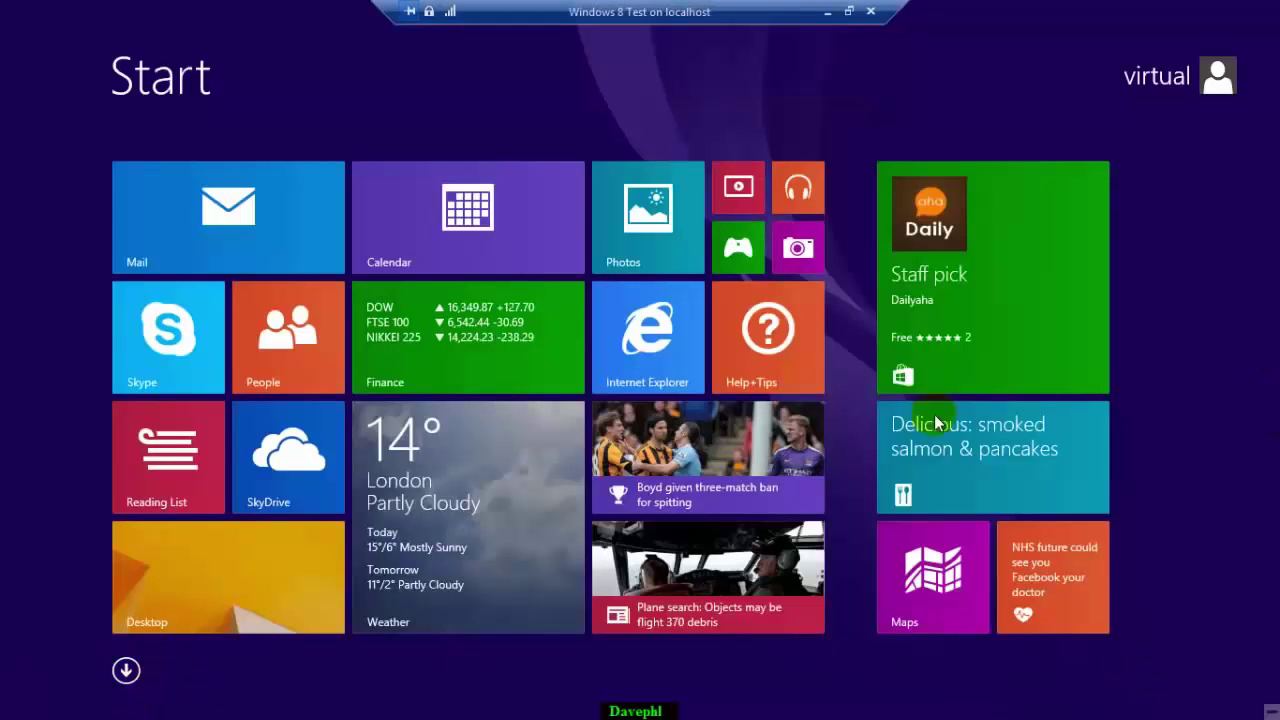
pyautogui.click(125, 672)
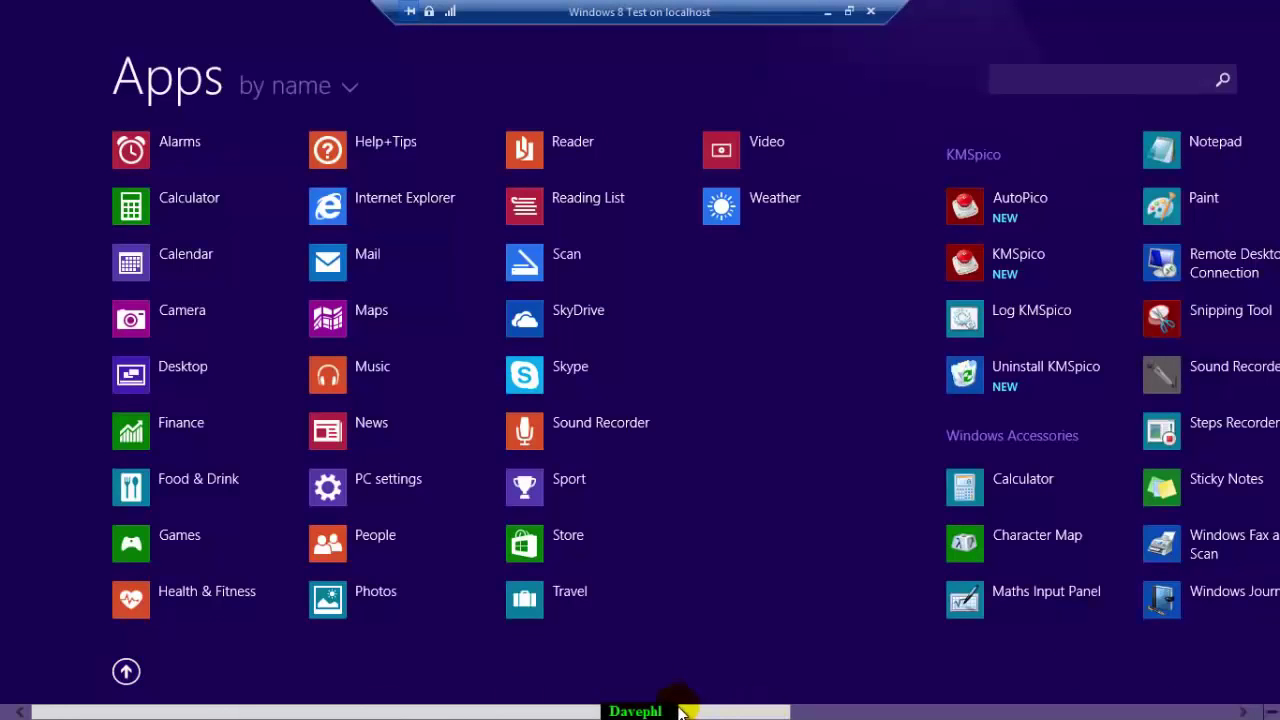
pyautogui.click(678, 711)
pyautogui.moveTo(689, 712); pyautogui.dragTo(1170, 710)
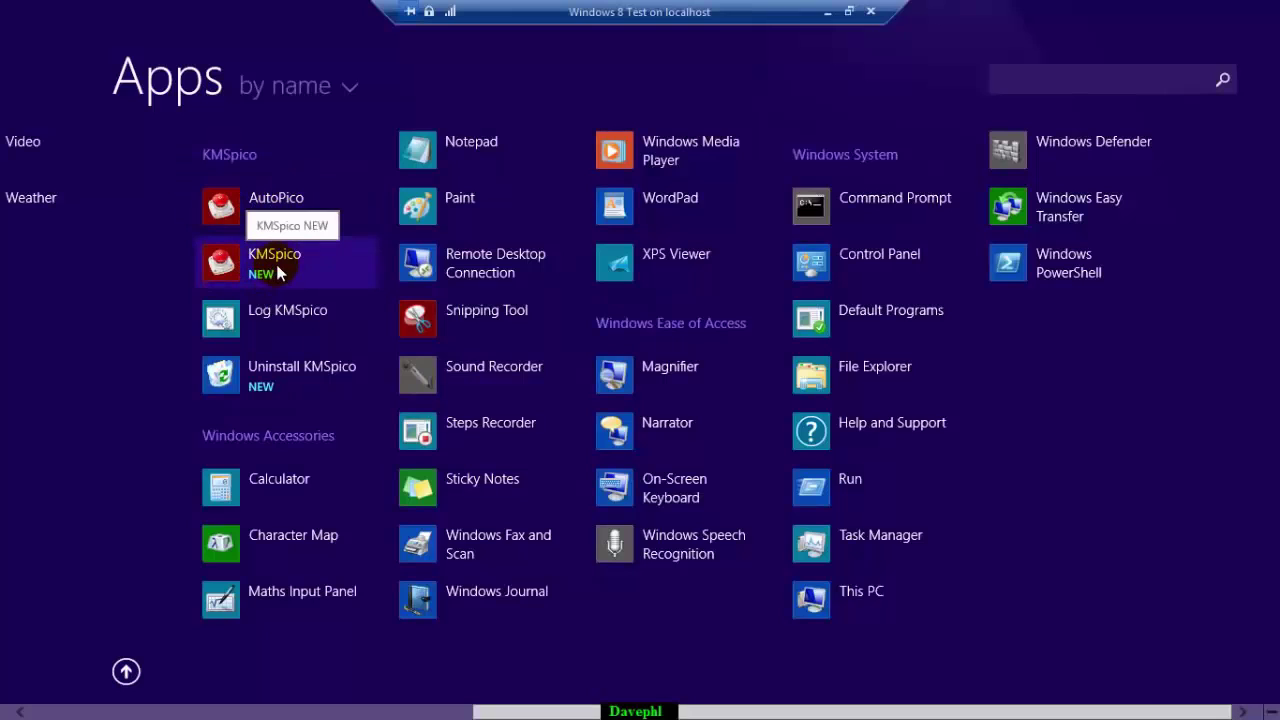
pyautogui.rightClick(272, 205)
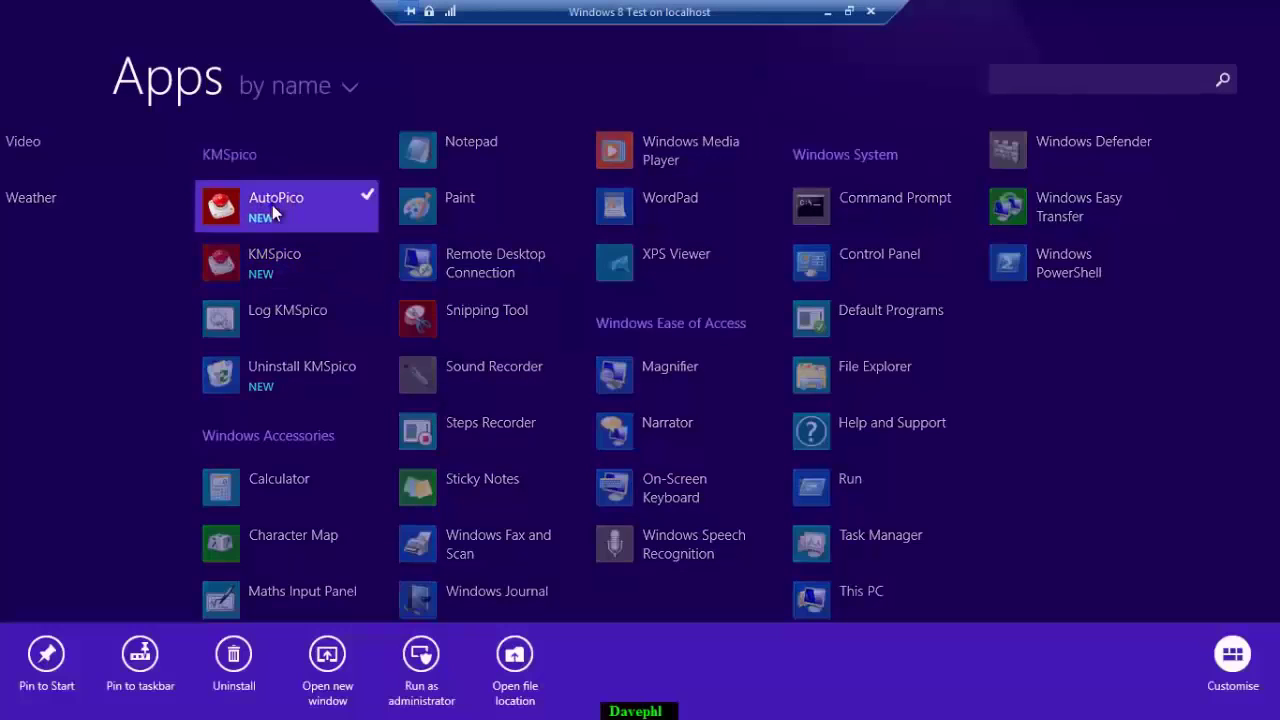
pyautogui.rightClick(276, 264)
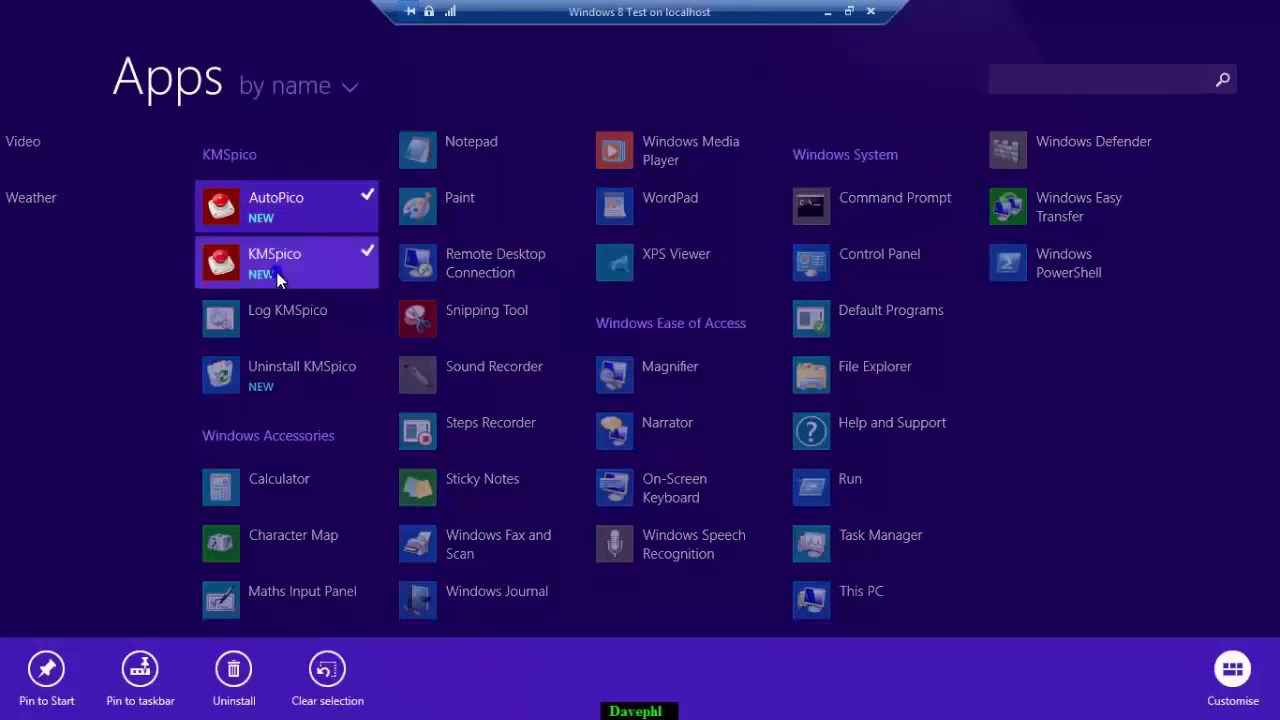
pyautogui.click(46, 676)
pyautogui.press('super')
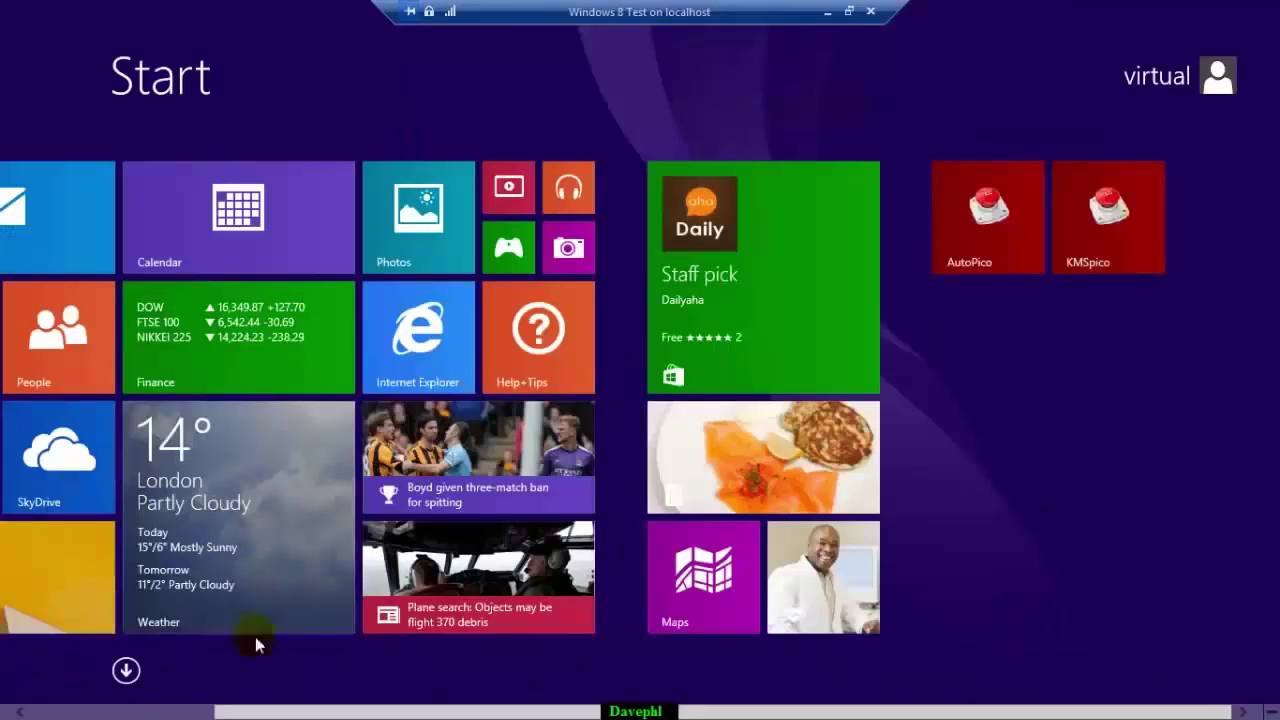
# Launch KMSpico from the Start screen, allow it to make changes, and run its Windows activation
pyautogui.click(1107, 236)
pyautogui.click(713, 388)
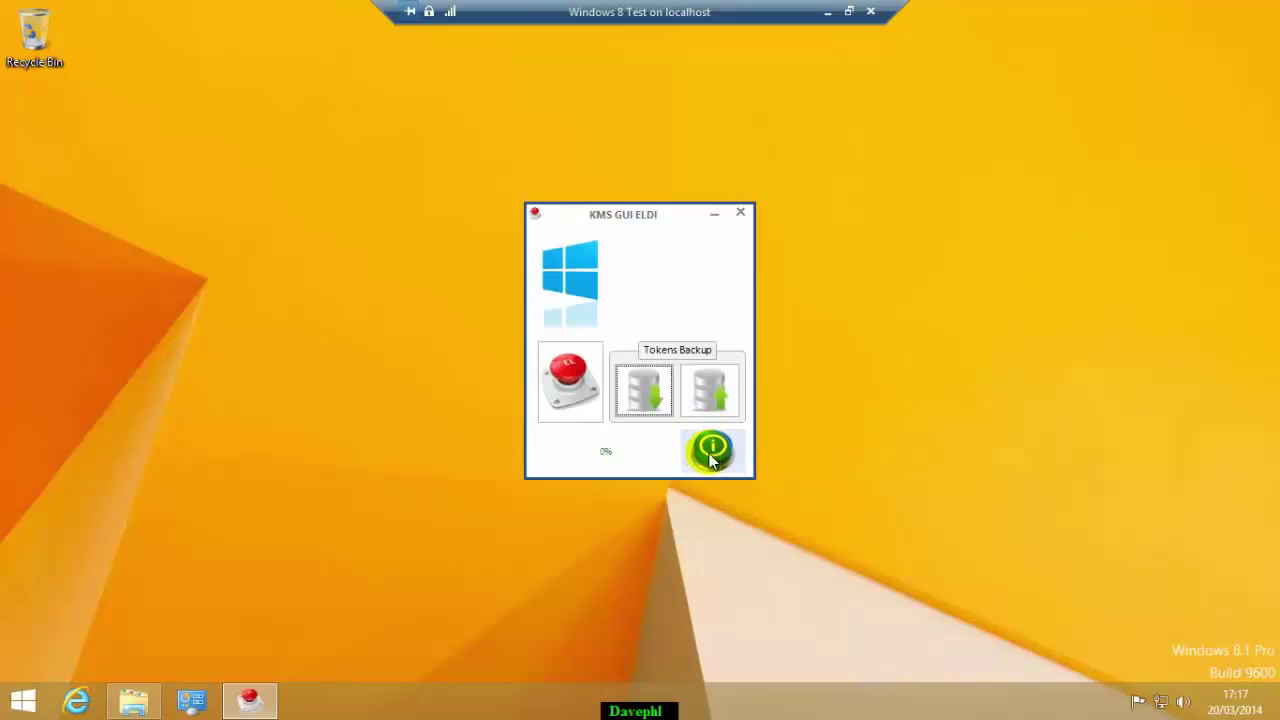
pyautogui.click(570, 378)
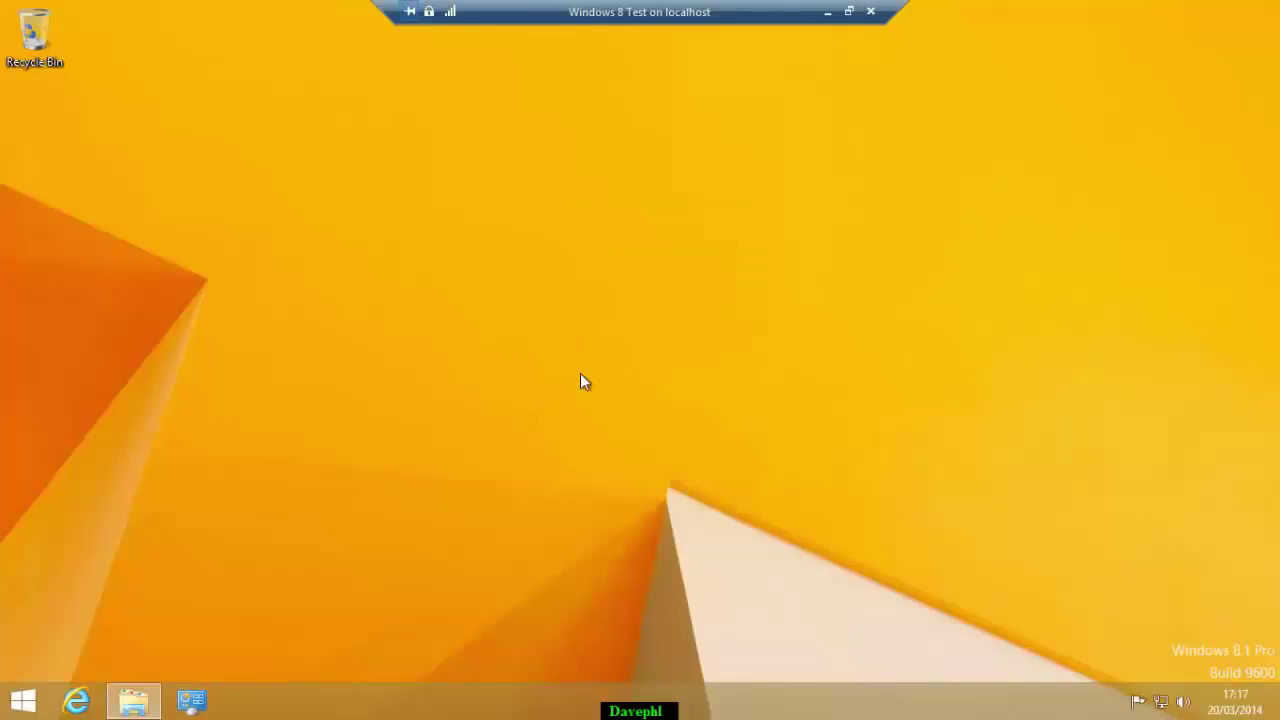
# Restart the PC from the Settings charm's power options
pyautogui.moveTo(1278, 700)
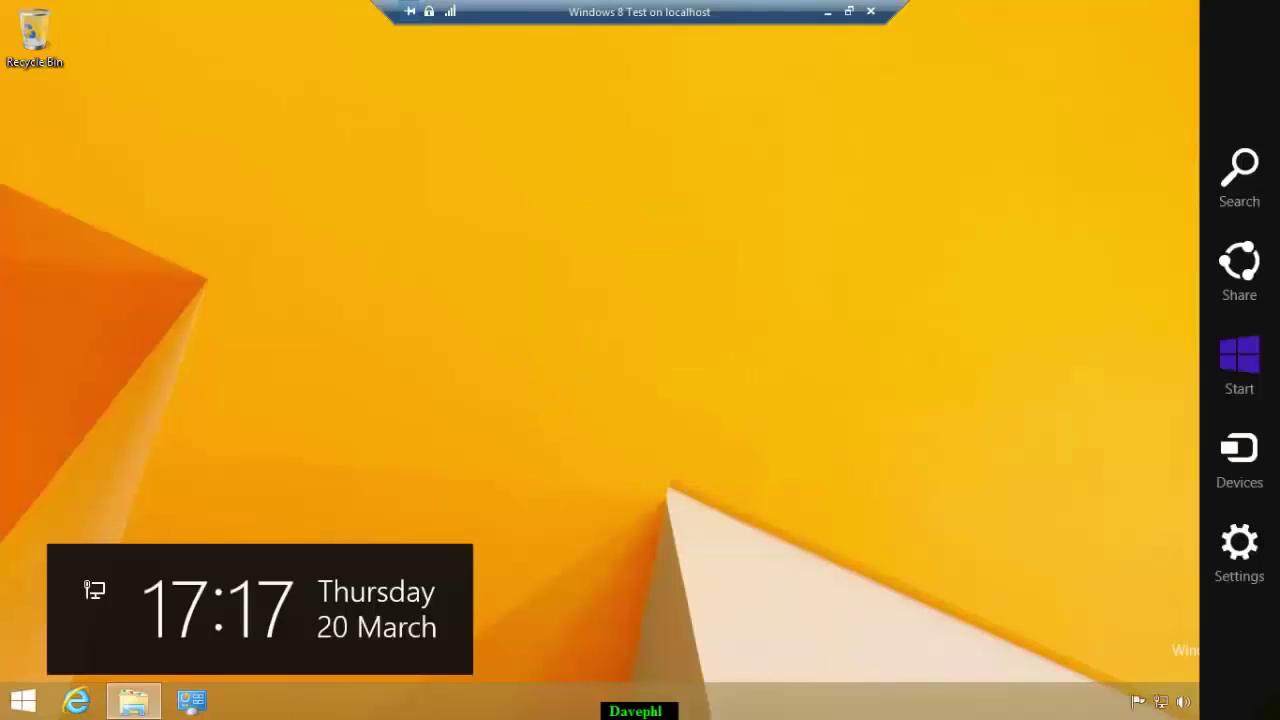
pyautogui.click(1250, 542)
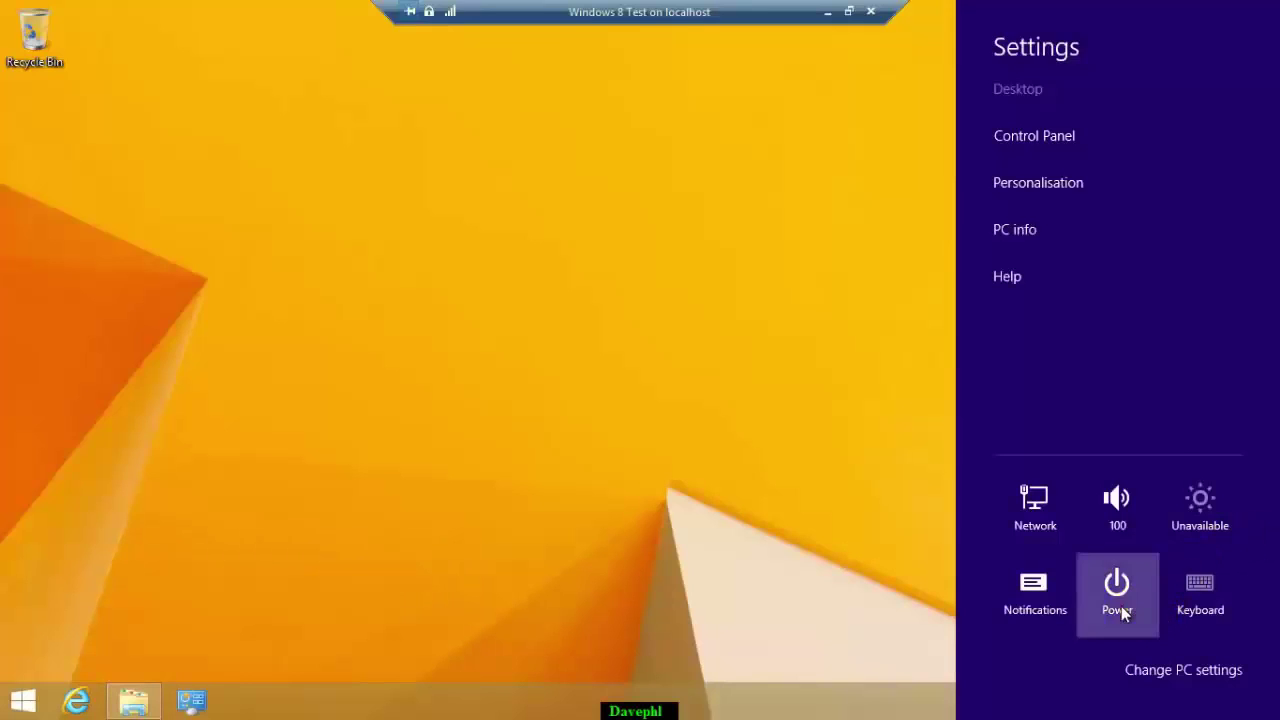
pyautogui.click(1117, 590)
pyautogui.click(1118, 528)
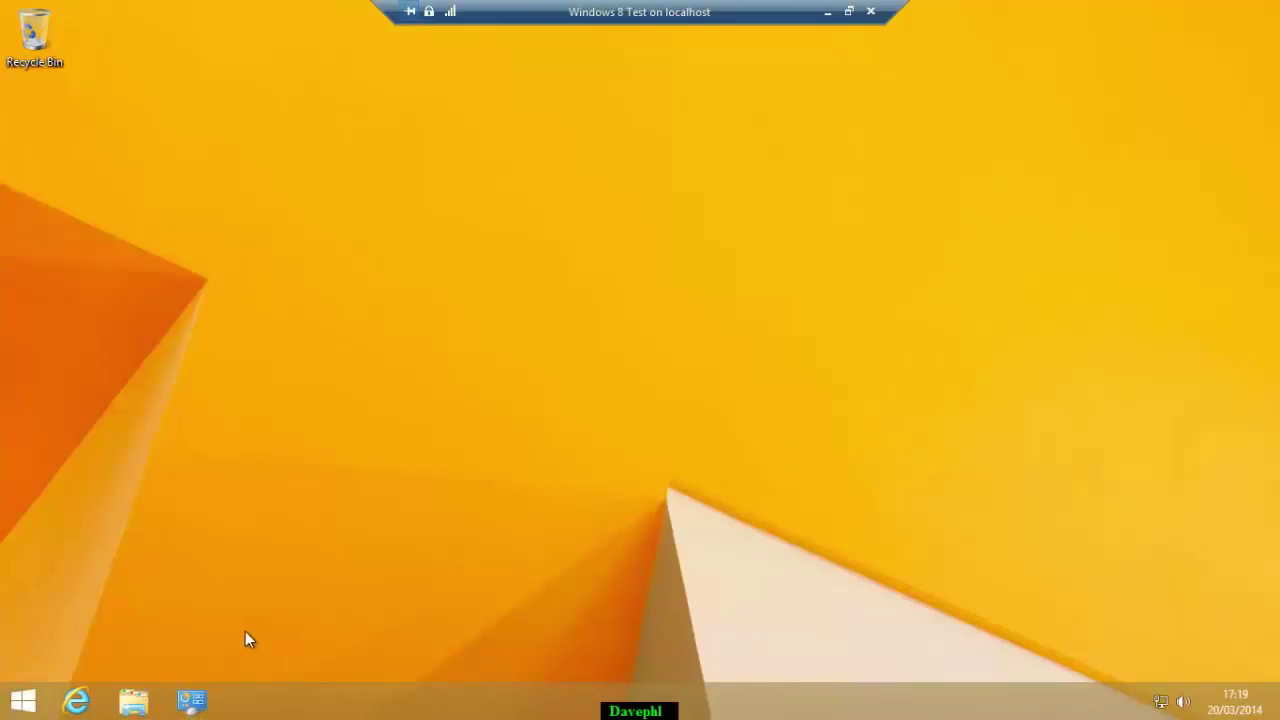
# Open the System information page to check the Windows activation status, and close the separate Control Panel window
pyautogui.click(191, 700)
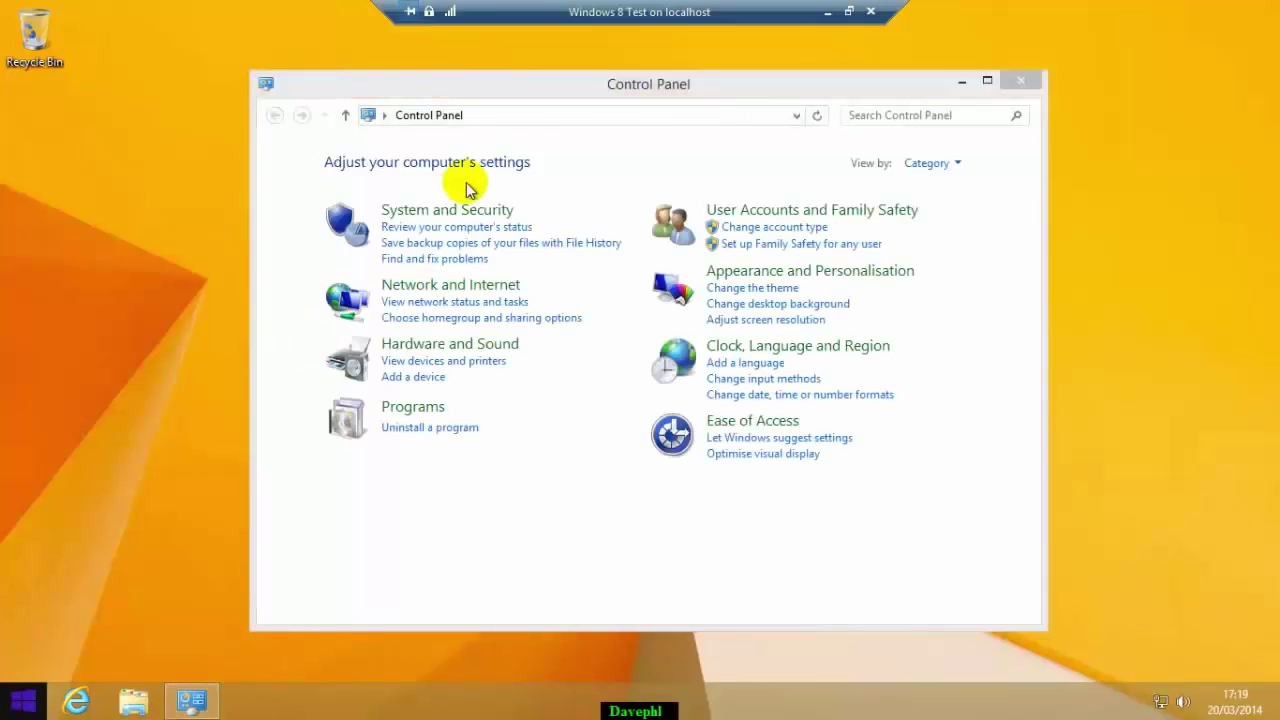
pyautogui.press('super+x')
pyautogui.click(105, 423)
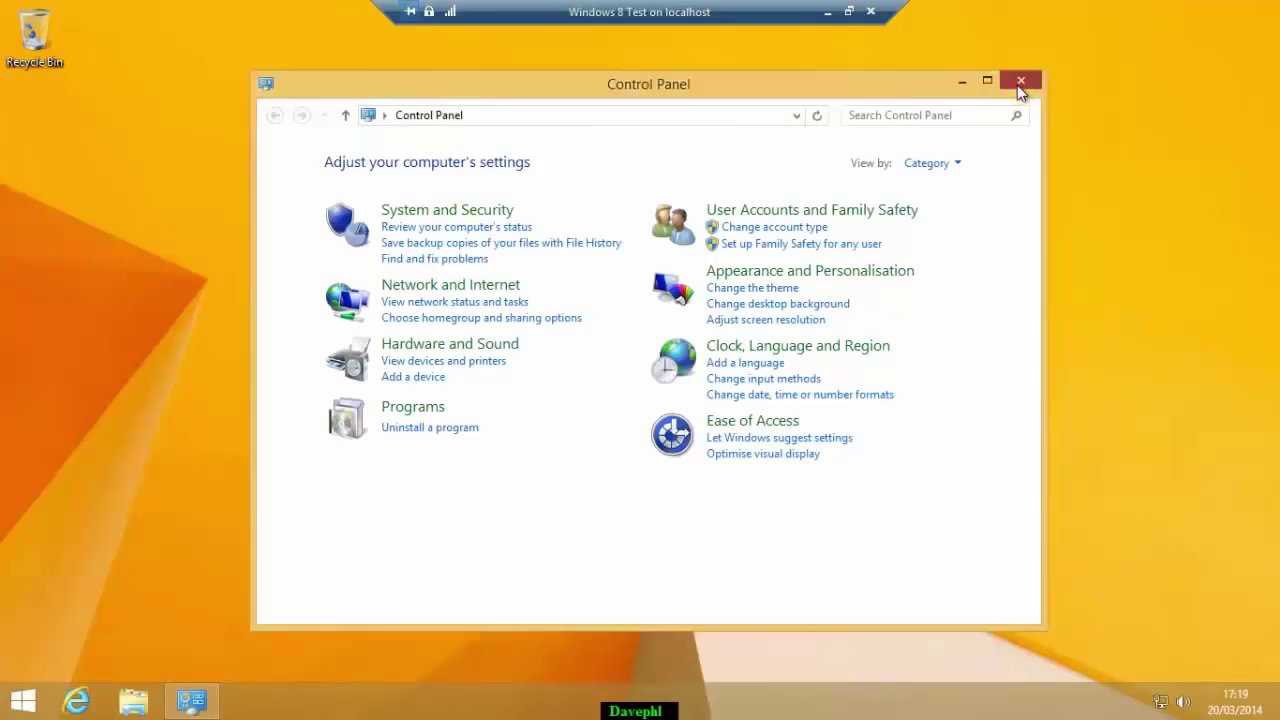
pyautogui.click(1020, 80)
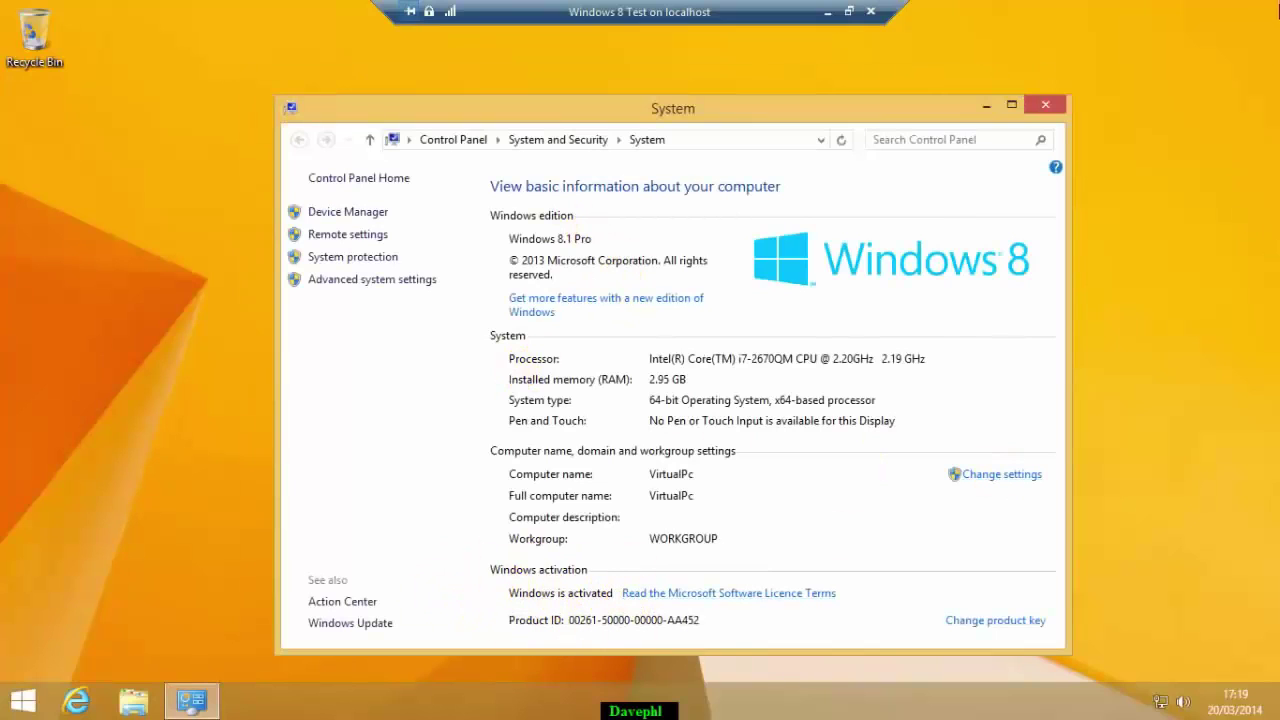
# Open PC settings and set the piano keyboard picture as the lock screen image
pyautogui.moveTo(1237, 9)
pyautogui.click(1240, 545)
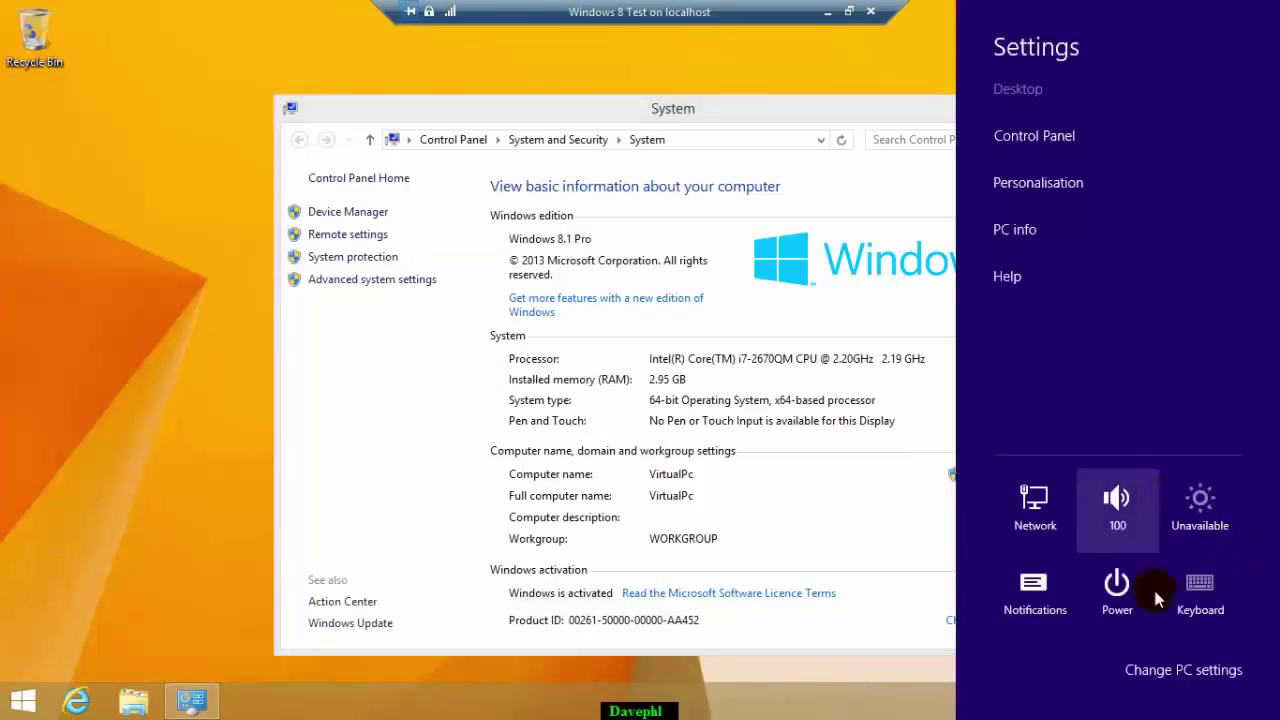
pyautogui.click(1167, 670)
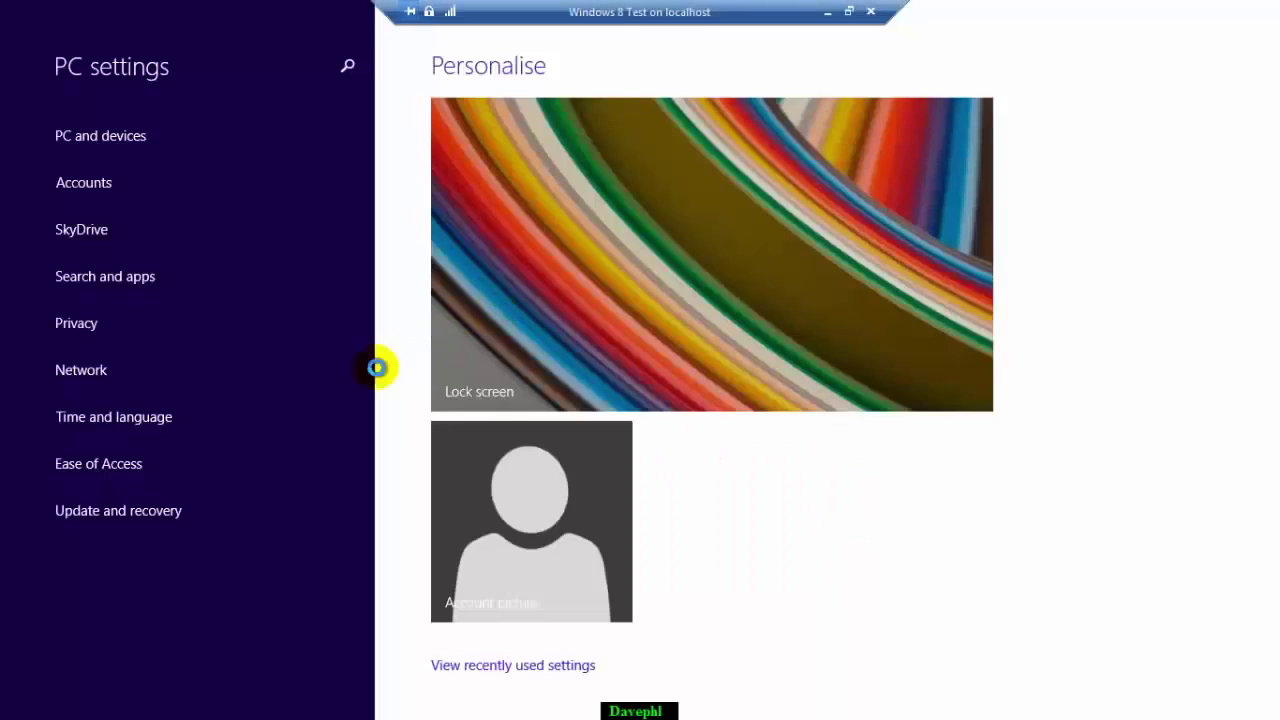
pyautogui.click(708, 313)
pyautogui.click(737, 491)
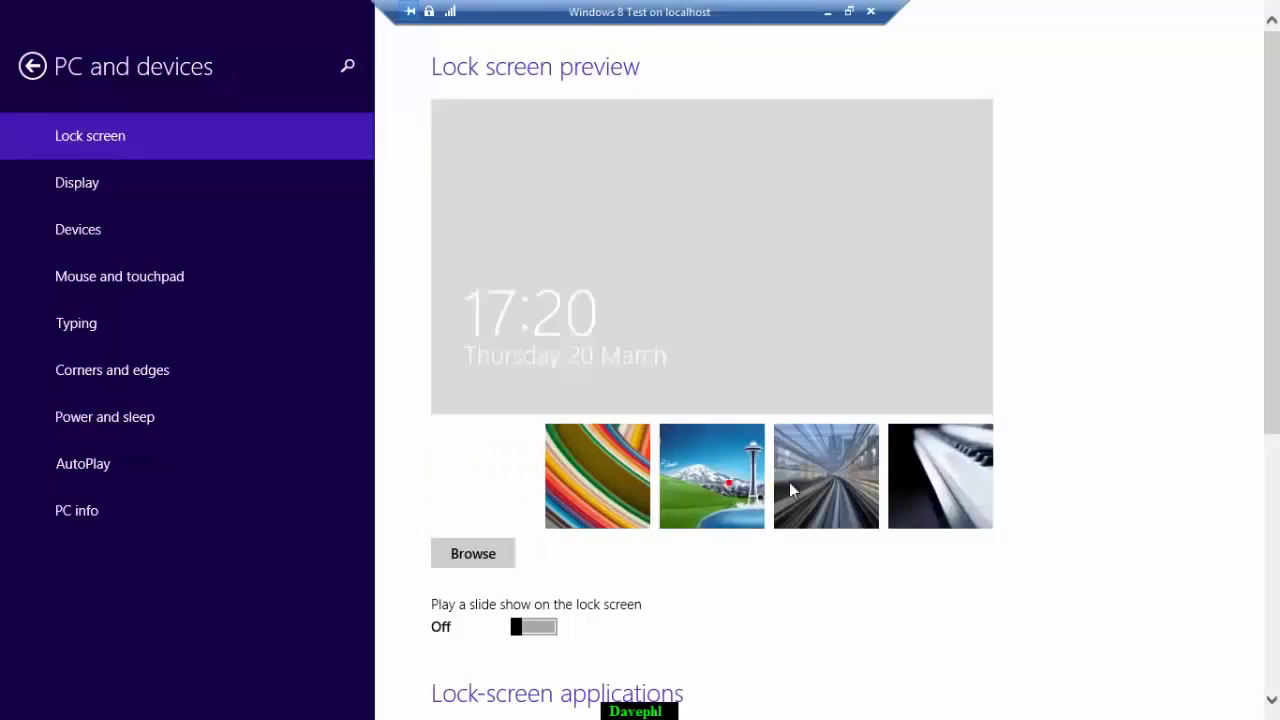
pyautogui.click(826, 476)
pyautogui.click(980, 497)
# Check the Windows edition and activation under PC info, and choose the railway track picture for the lock screen
pyautogui.click(70, 507)
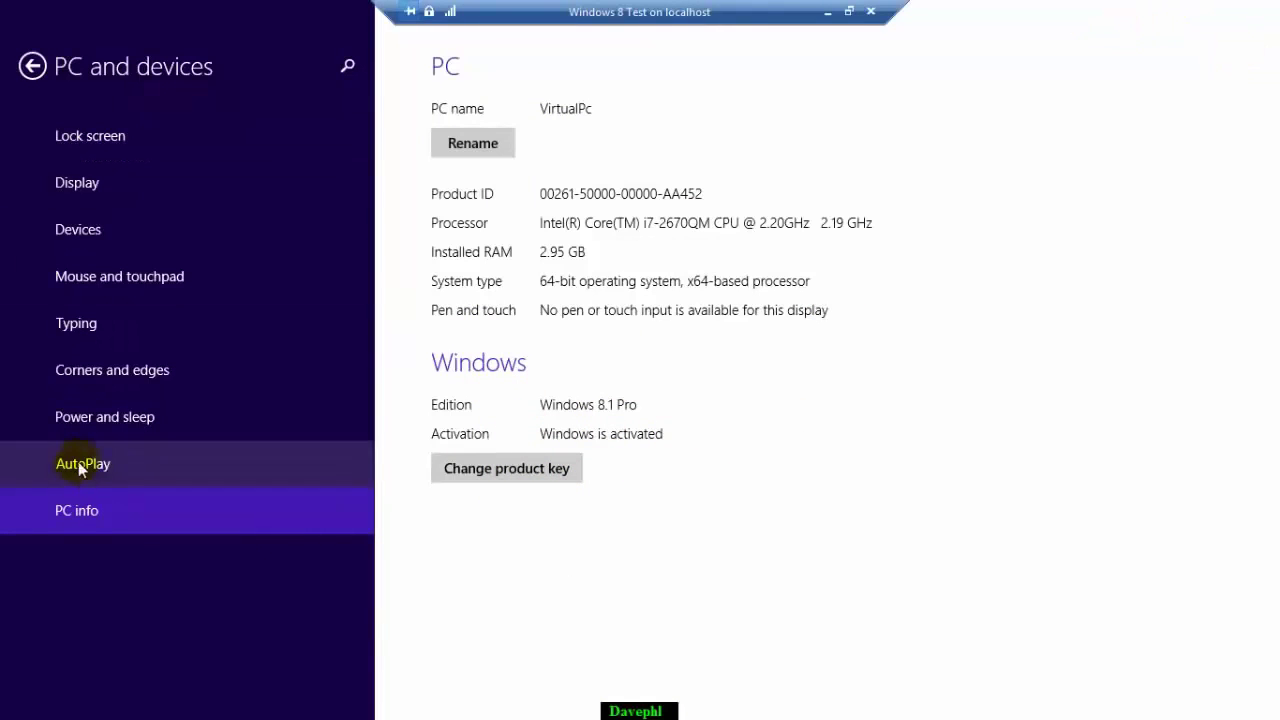
pyautogui.click(75, 510)
pyautogui.click(94, 135)
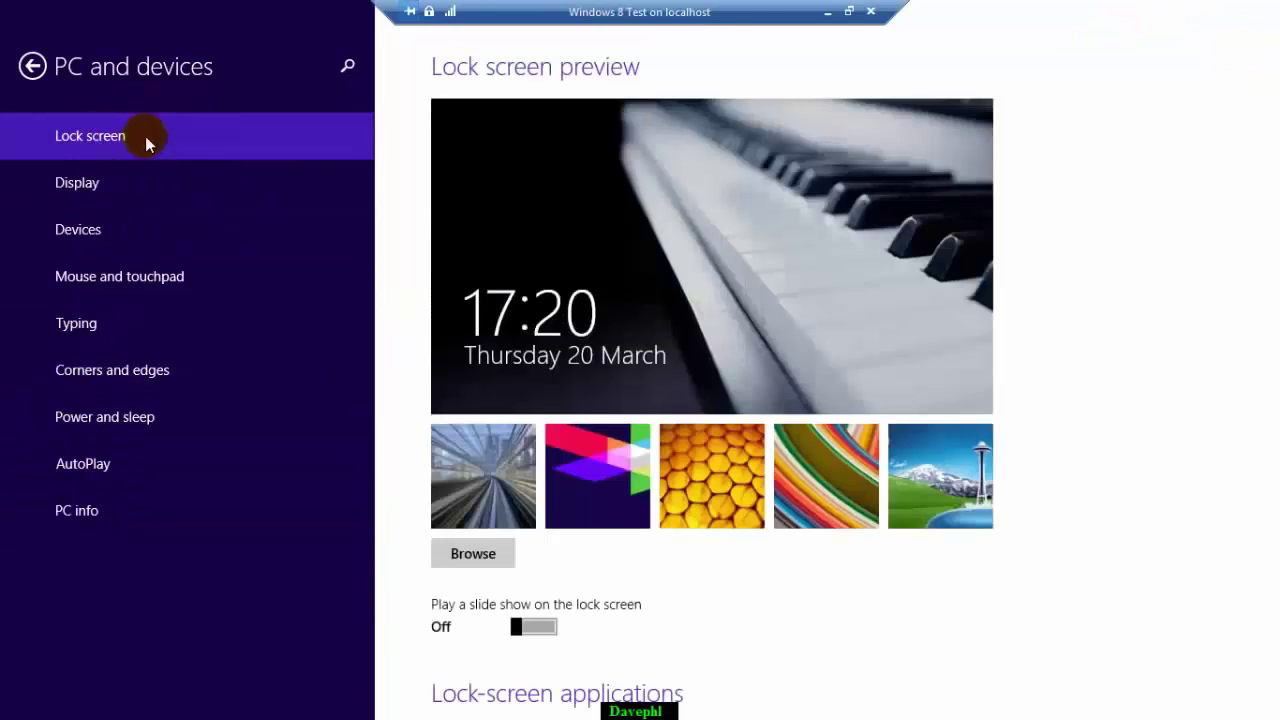
pyautogui.click(475, 488)
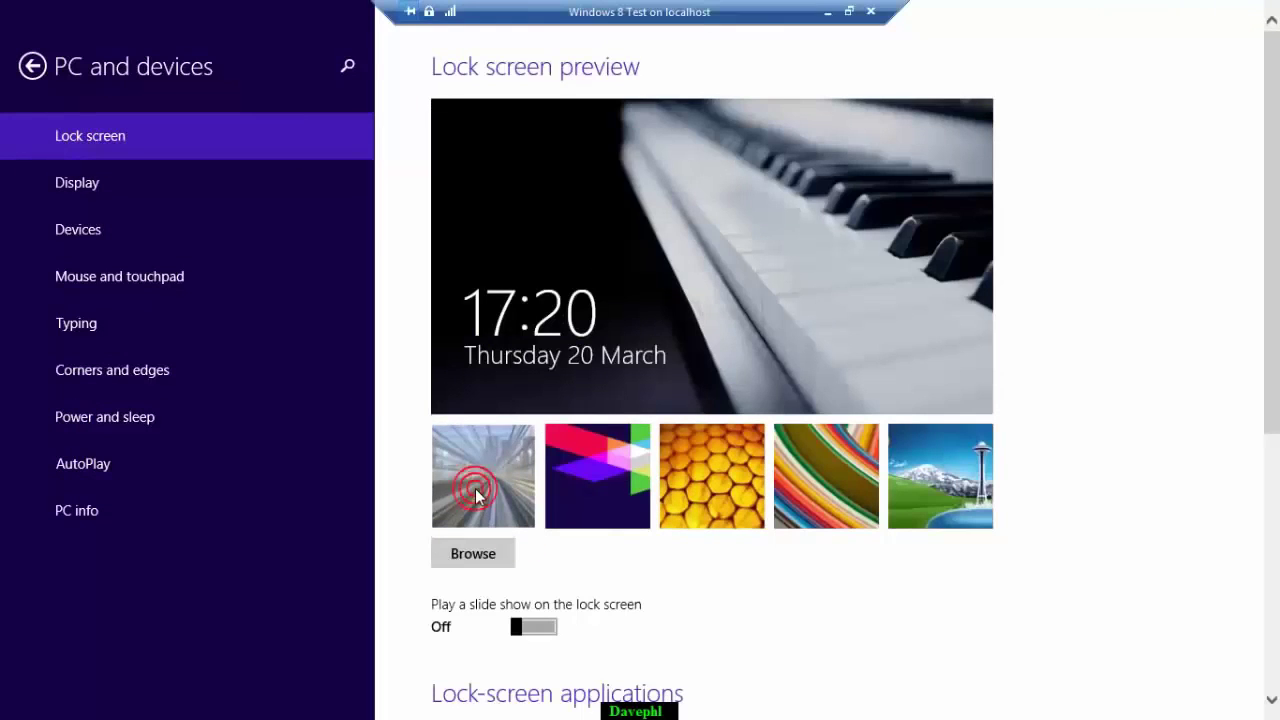
# Personalise the Start screen with the light blue background design of black-outlined swirling waves
pyautogui.click(1238, 360)
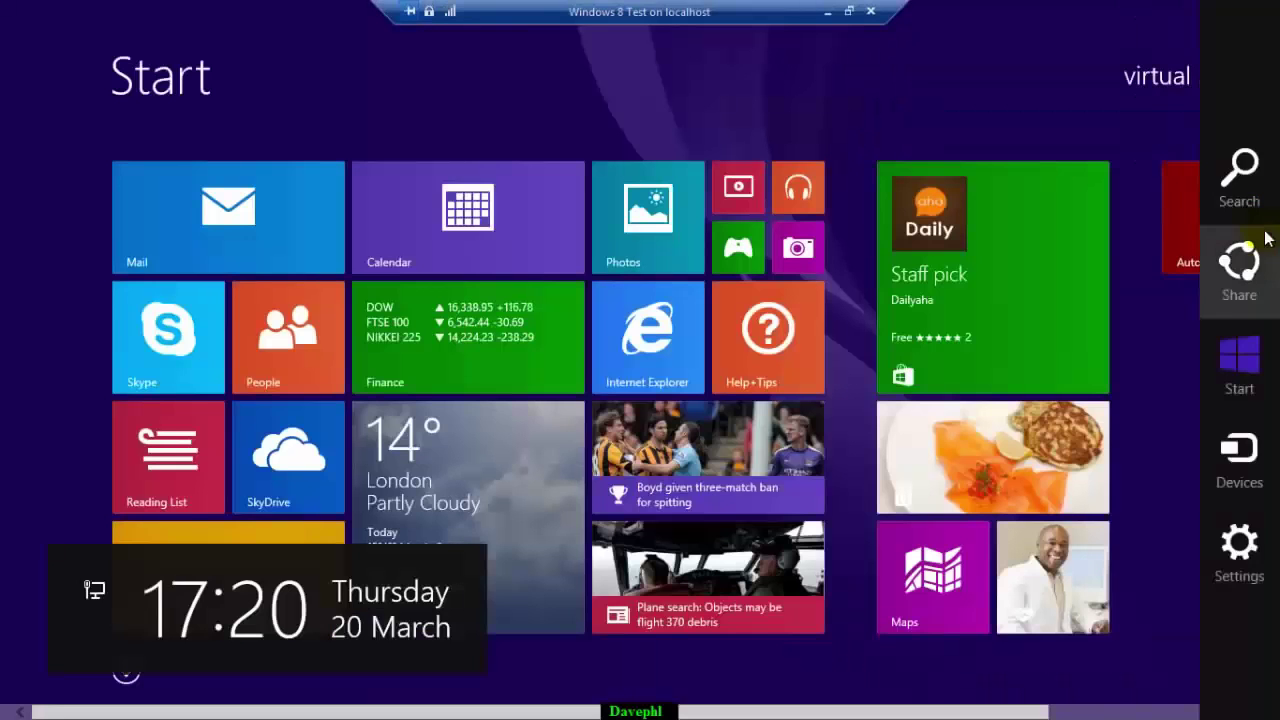
pyautogui.click(1234, 550)
pyautogui.click(1050, 135)
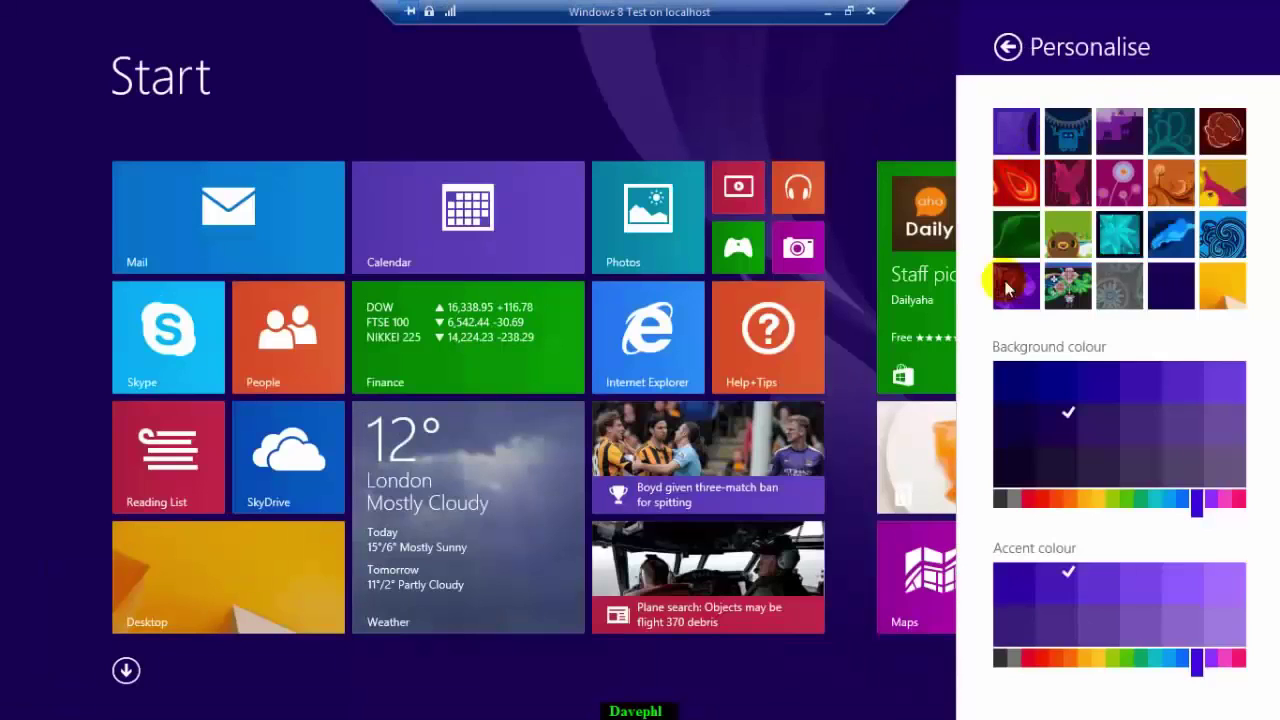
pyautogui.click(1016, 185)
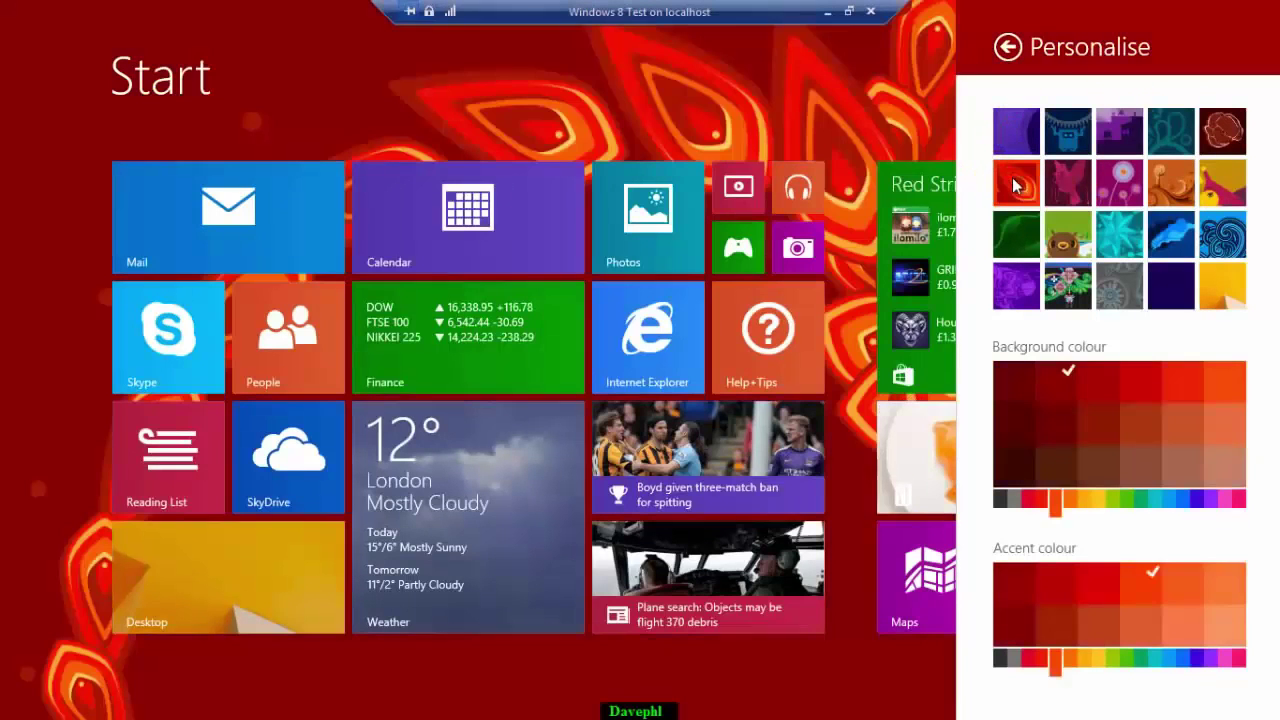
pyautogui.click(1078, 196)
pyautogui.click(1016, 285)
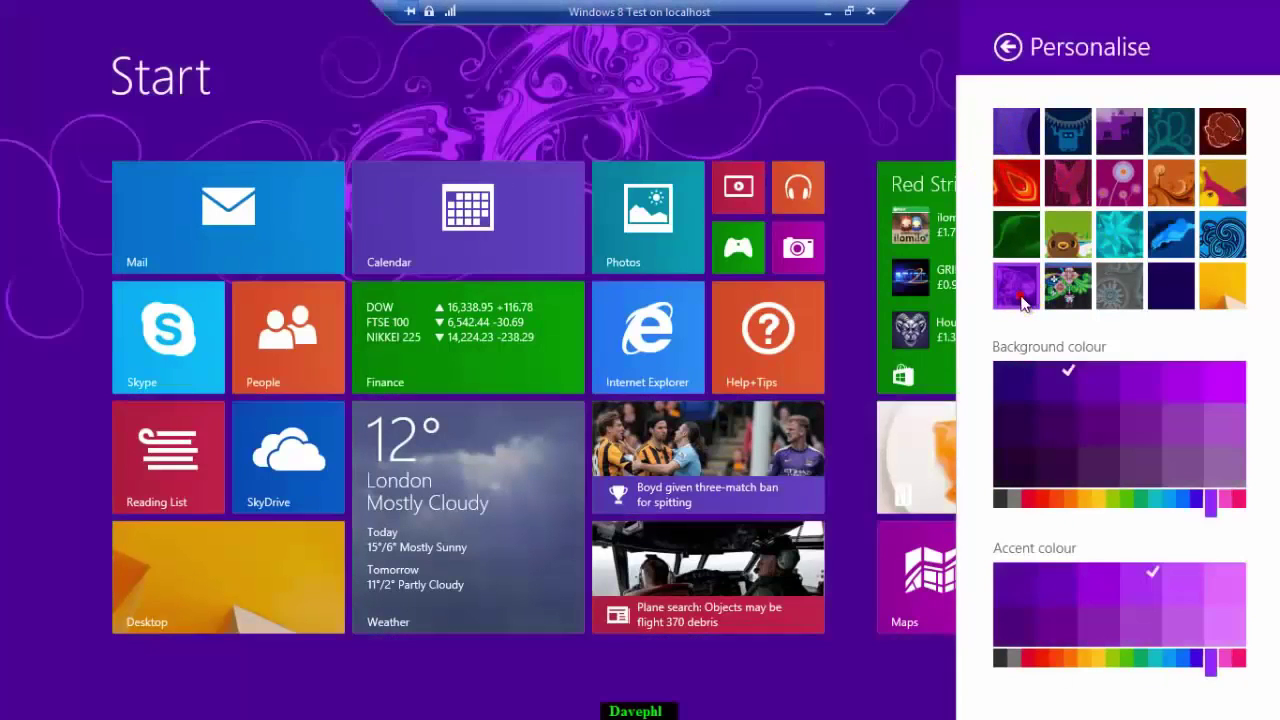
pyautogui.click(1181, 303)
pyautogui.click(1222, 233)
pyautogui.click(853, 117)
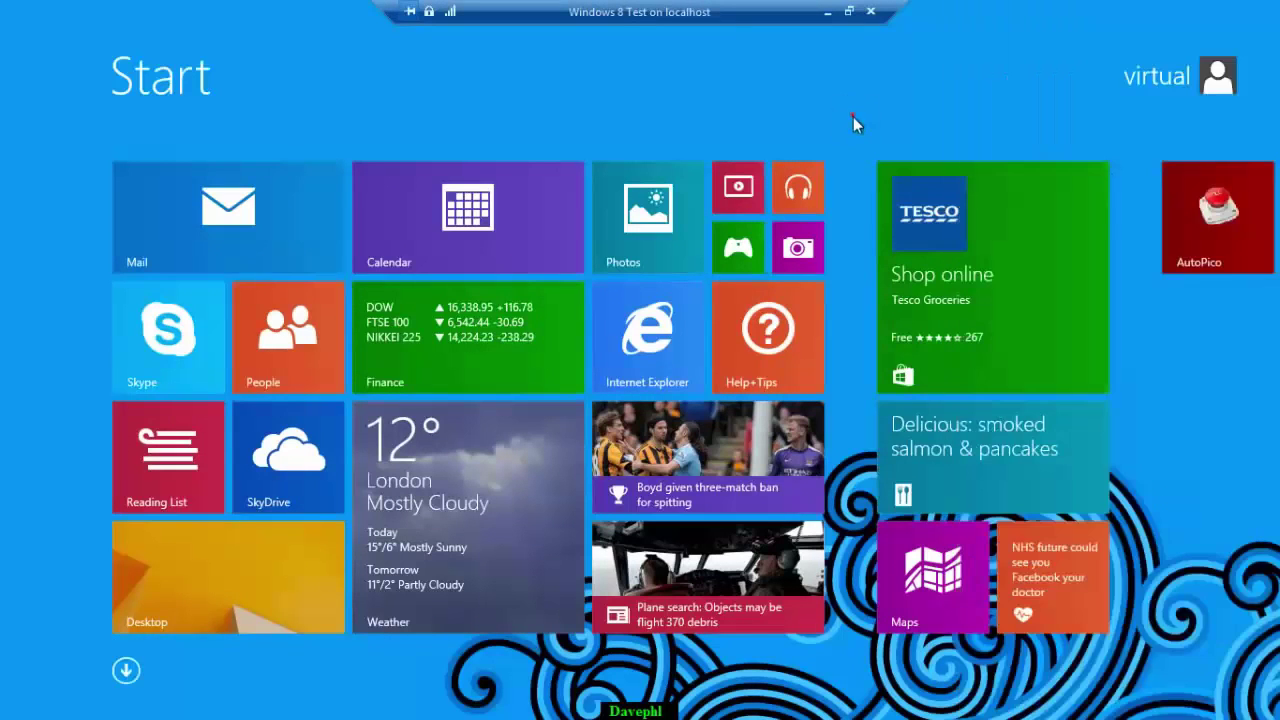
# Return to the desktop, search the Control Panel's System and Security section for "def" and open Windows Defender
pyautogui.click(155, 611)
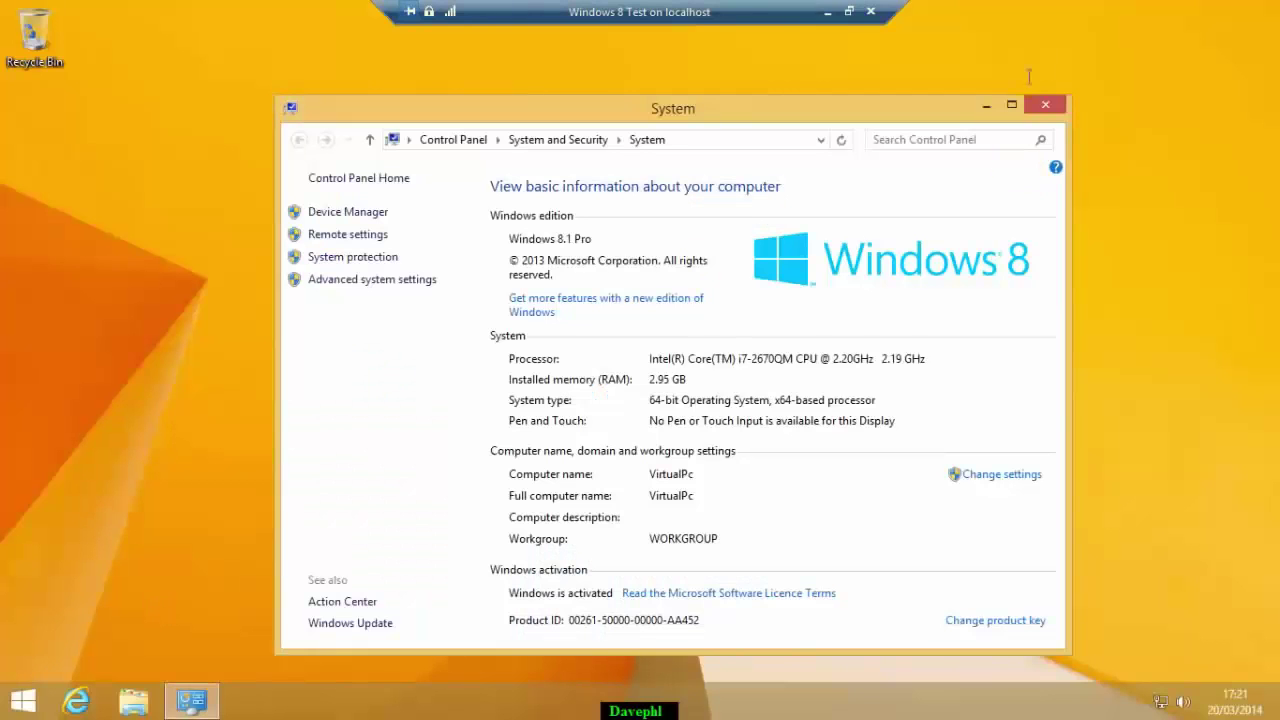
pyautogui.click(392, 178)
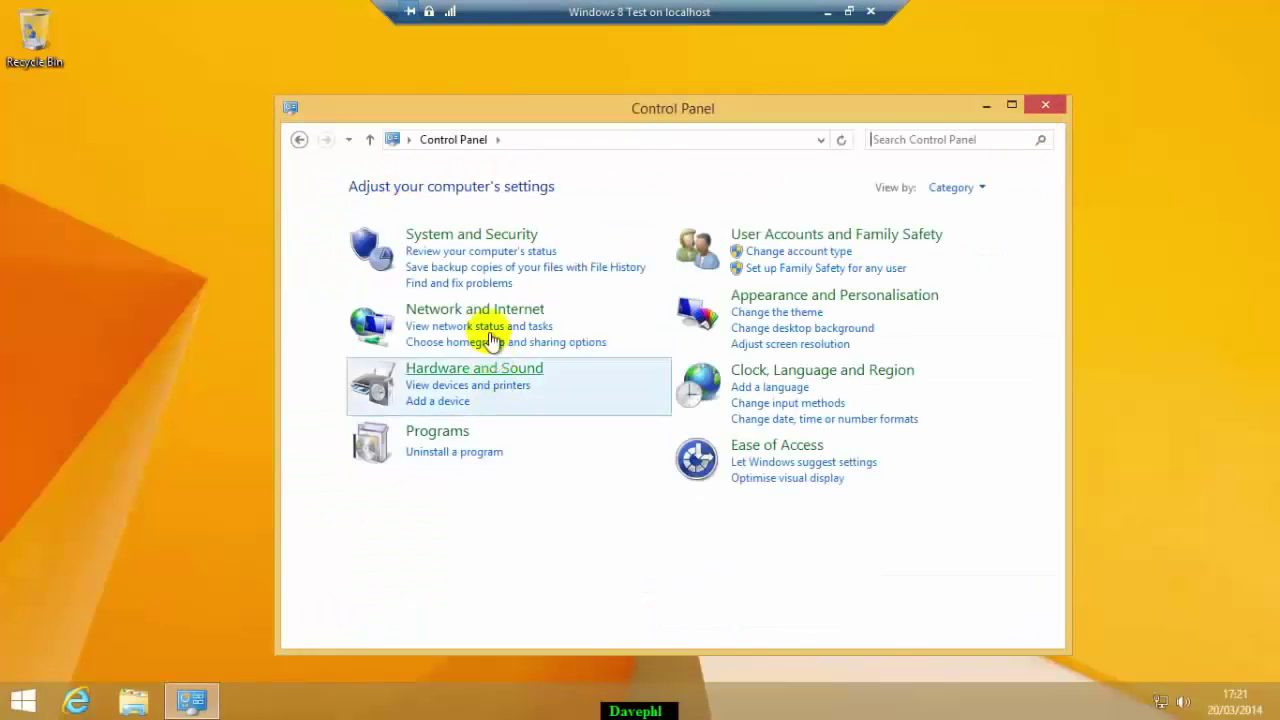
pyautogui.click(485, 236)
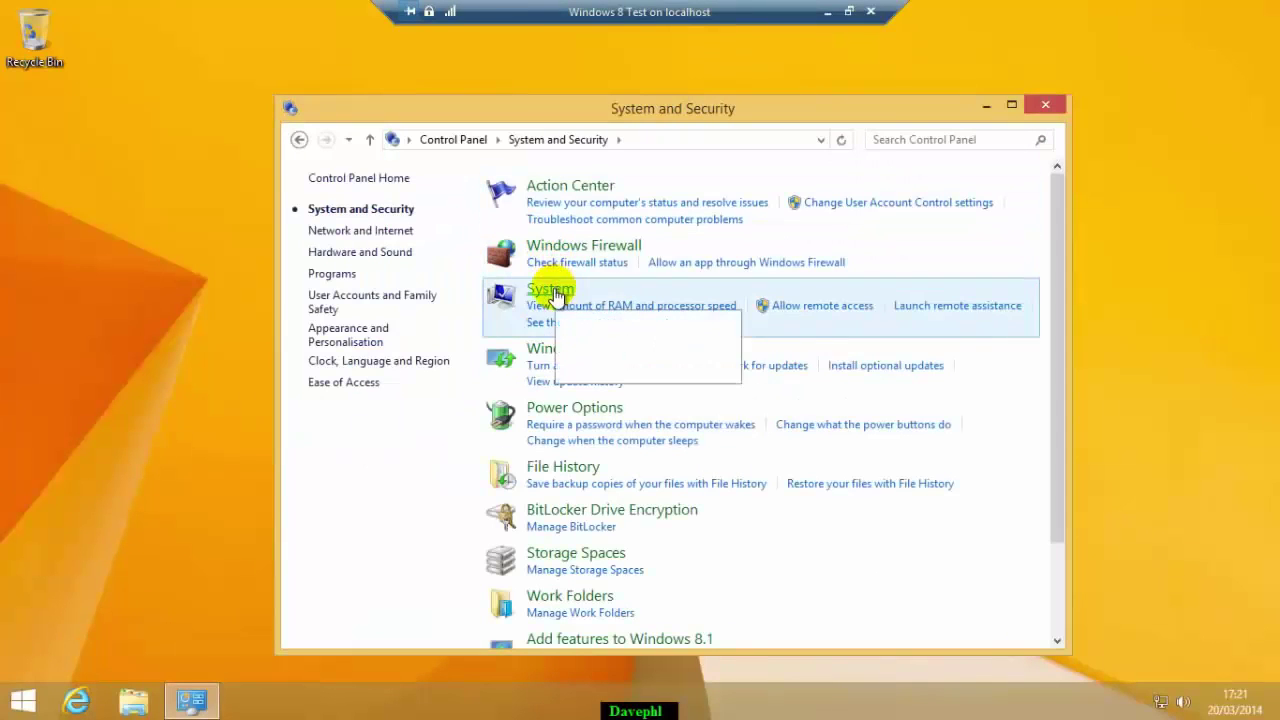
pyautogui.click(898, 141)
pyautogui.write('def')
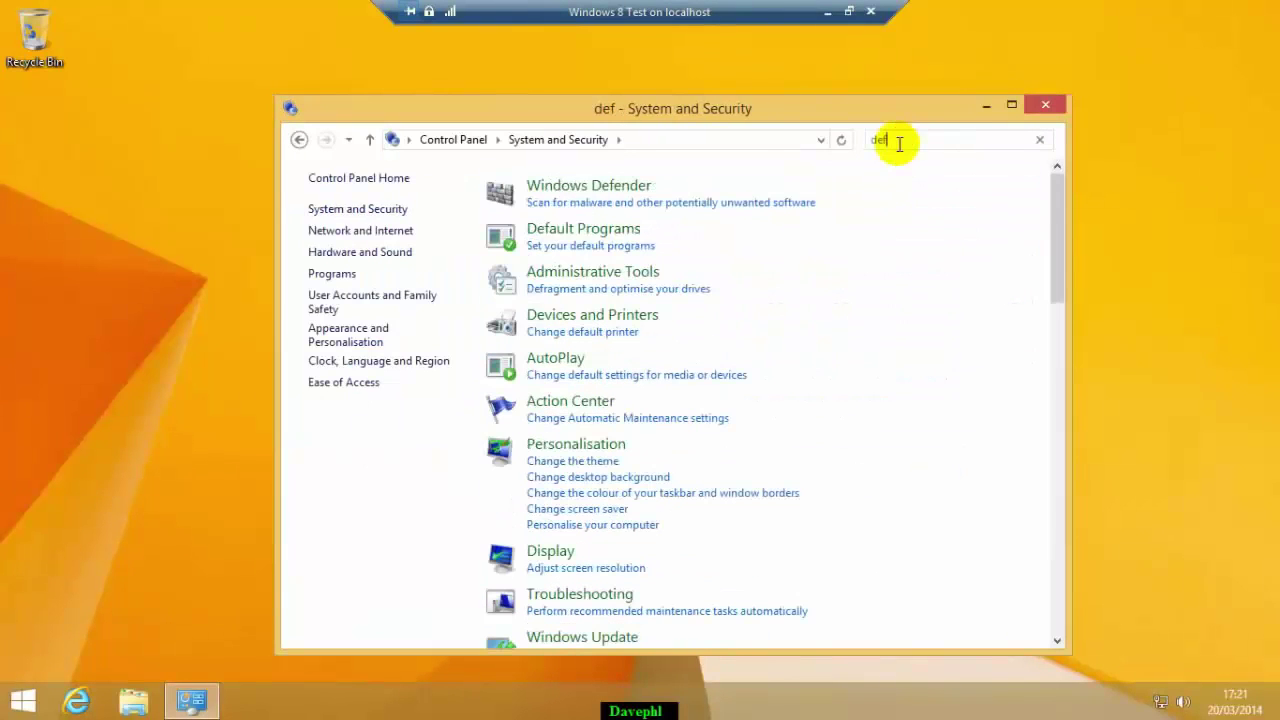
pyautogui.click(610, 189)
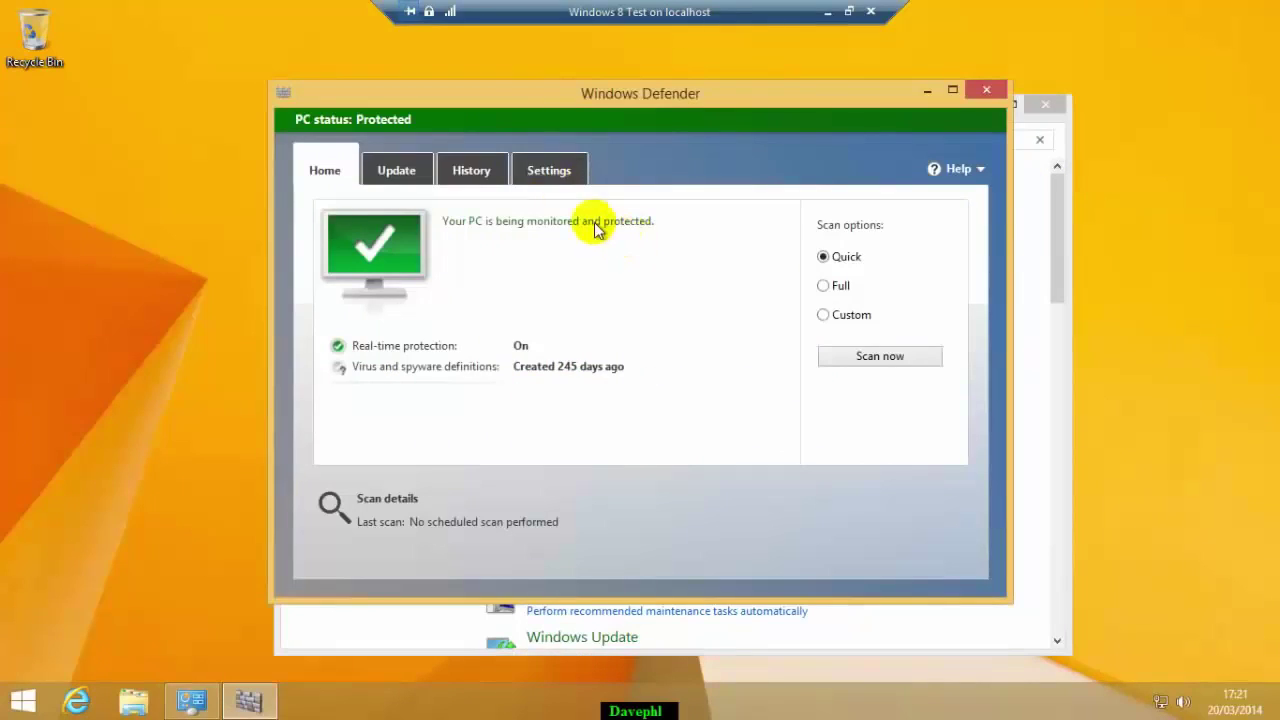
# Turn off real-time protection and the Windows Defender application itself, save the changes and close Defender
pyautogui.click(549, 171)
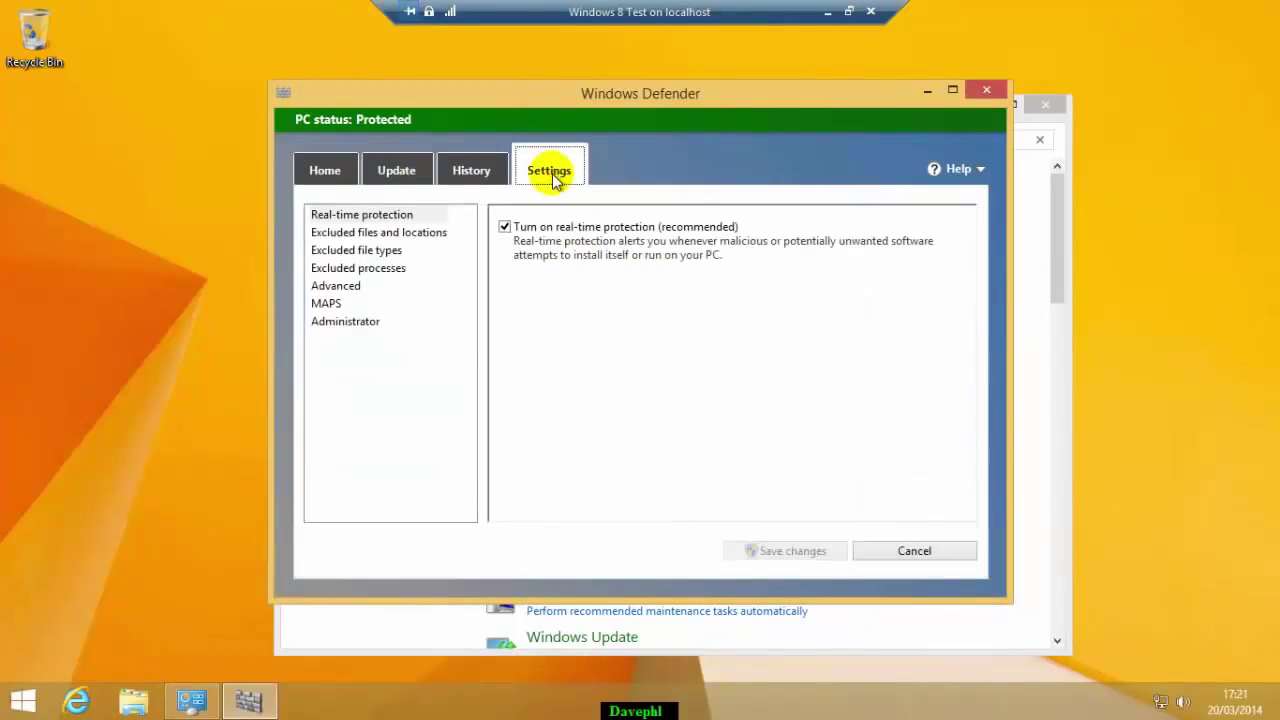
pyautogui.click(505, 228)
pyautogui.click(352, 322)
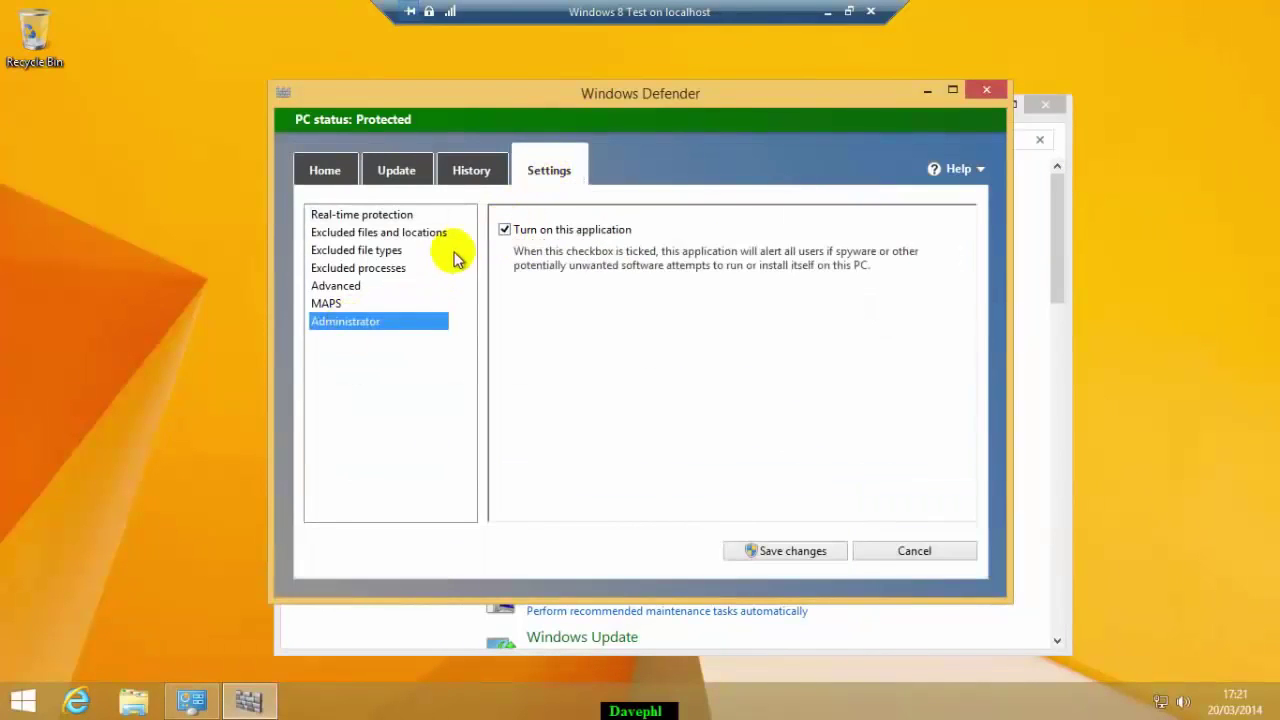
pyautogui.click(505, 230)
pyautogui.click(797, 551)
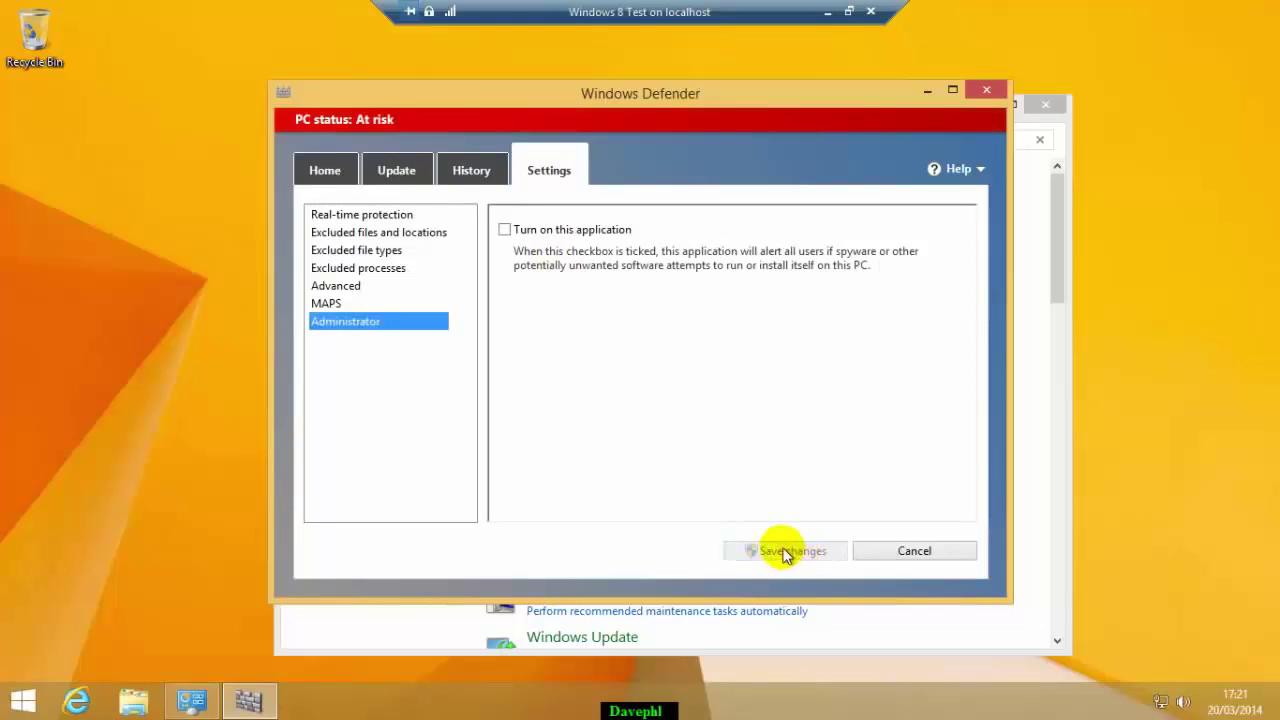
pyautogui.click(987, 91)
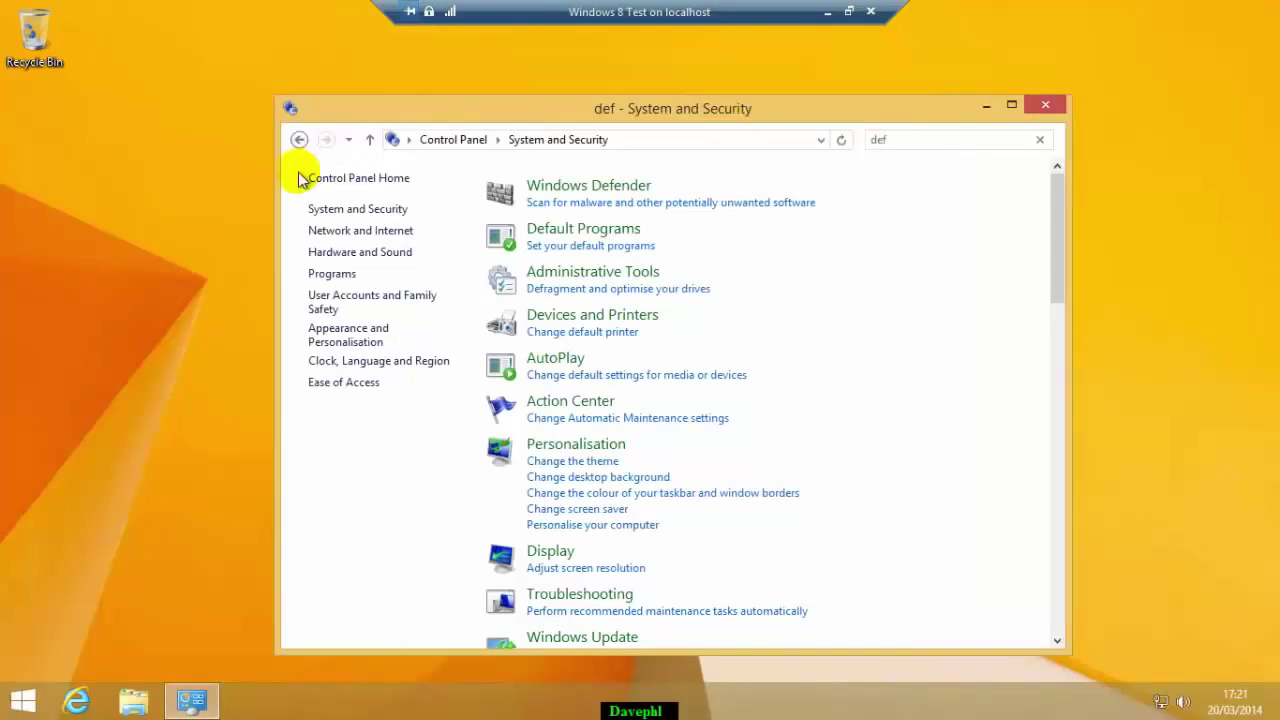
# Review the security messages in Action Center and return to the Control Panel home
pyautogui.click(334, 209)
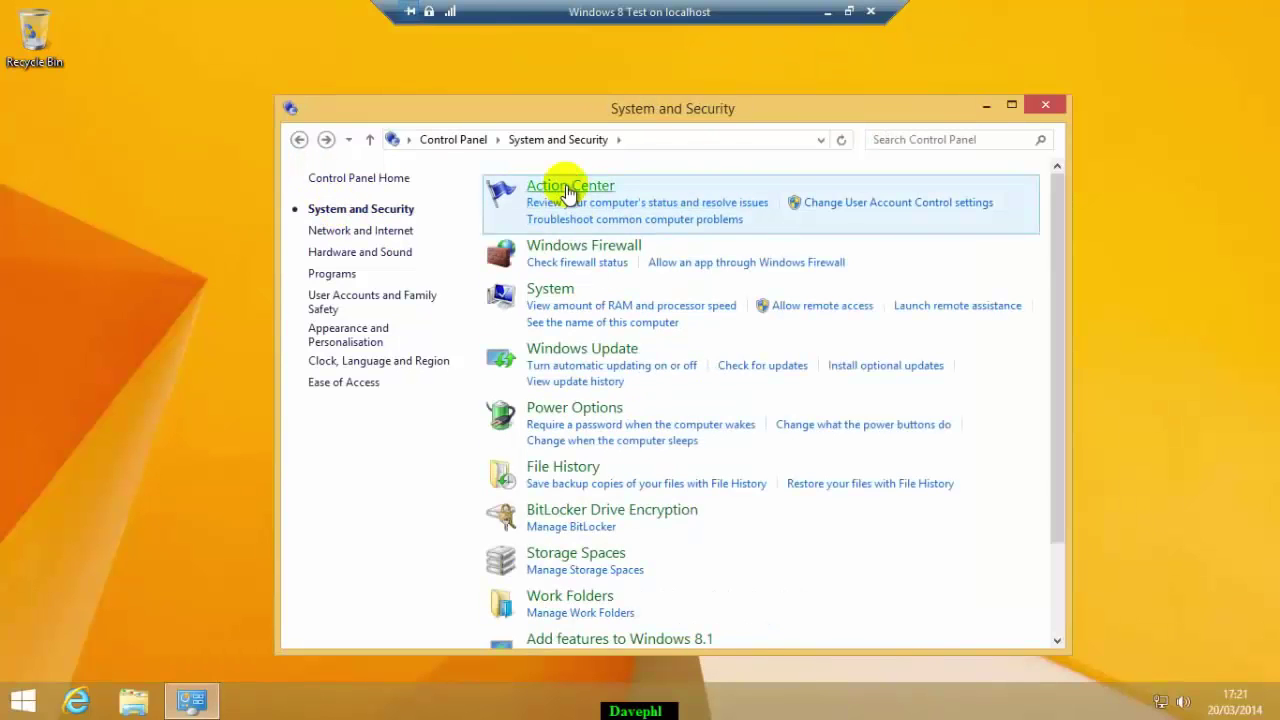
pyautogui.click(569, 188)
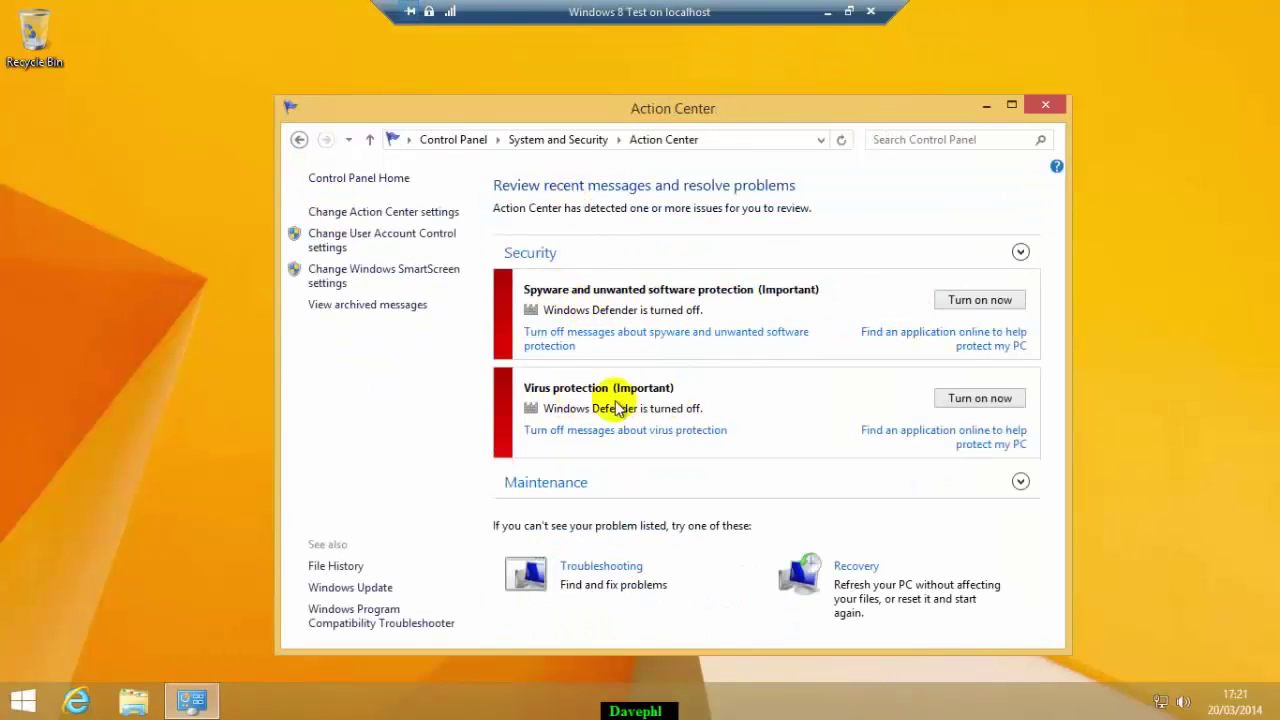
pyautogui.click(352, 178)
# Set Windows Update to "Check for updates but let me choose whether to download and install them", including updates for other Microsoft products
pyautogui.click(462, 238)
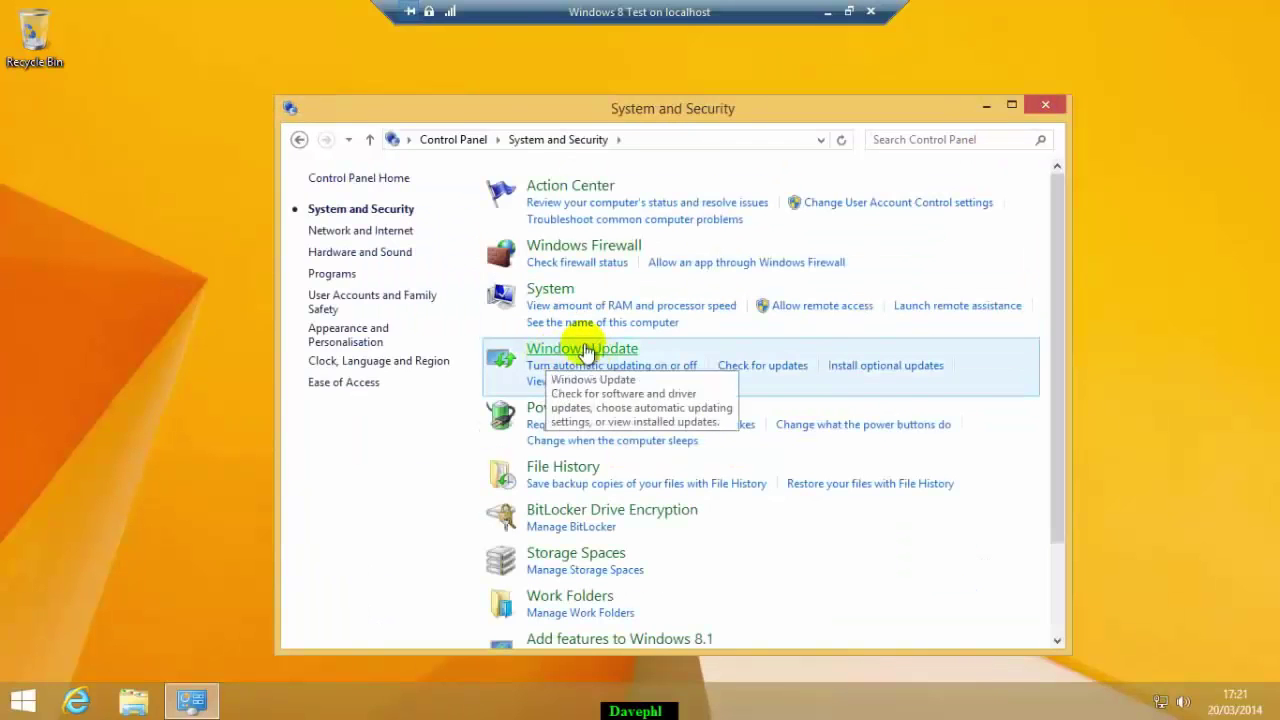
pyautogui.click(584, 350)
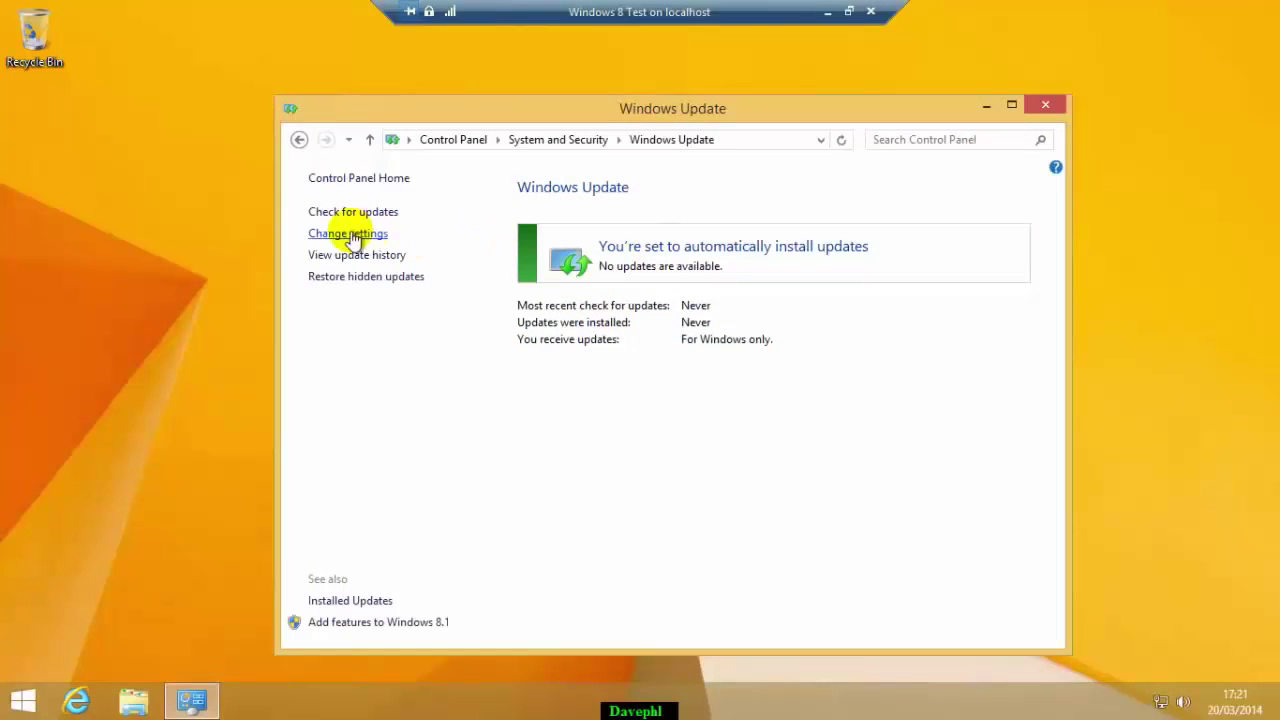
pyautogui.click(368, 236)
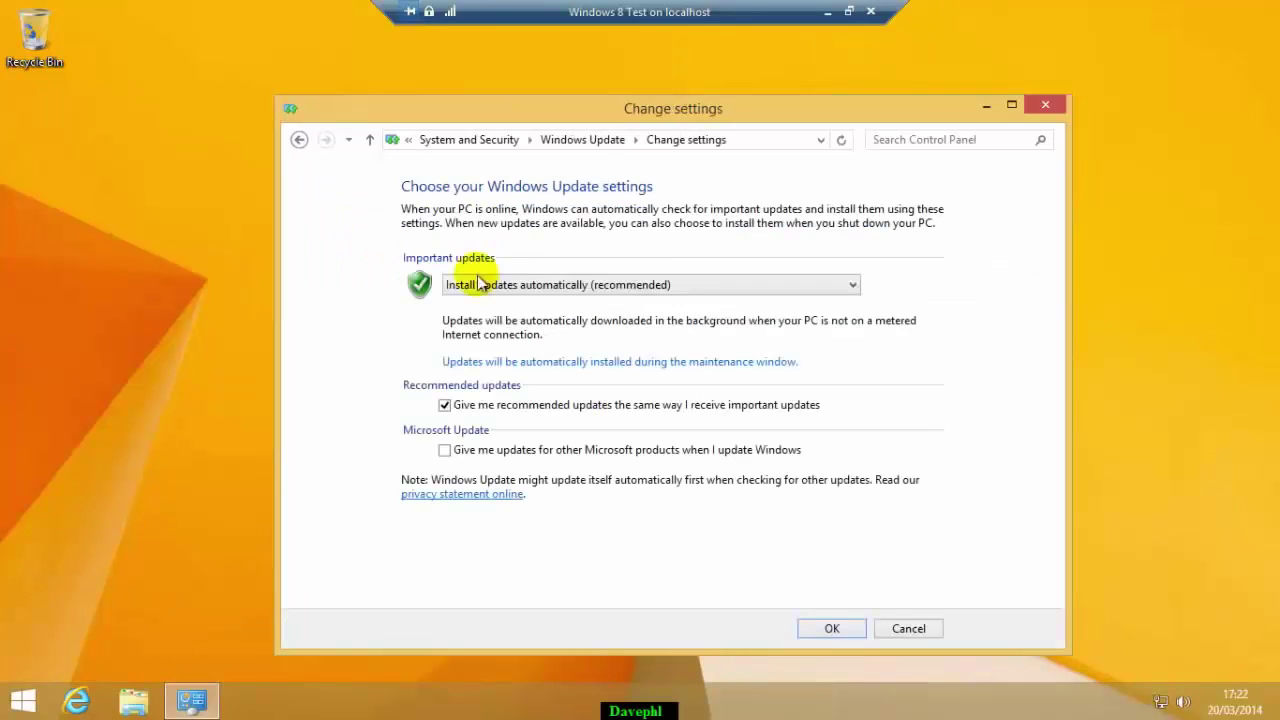
pyautogui.click(444, 450)
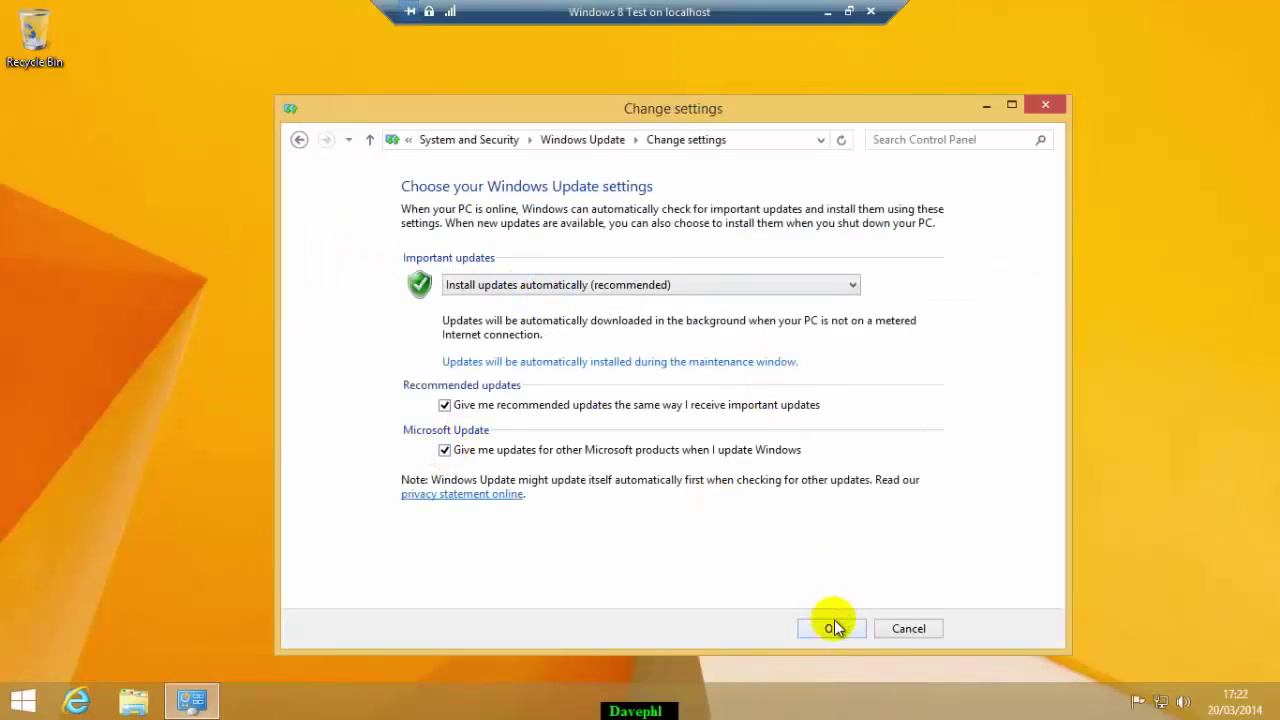
pyautogui.click(850, 282)
pyautogui.click(804, 334)
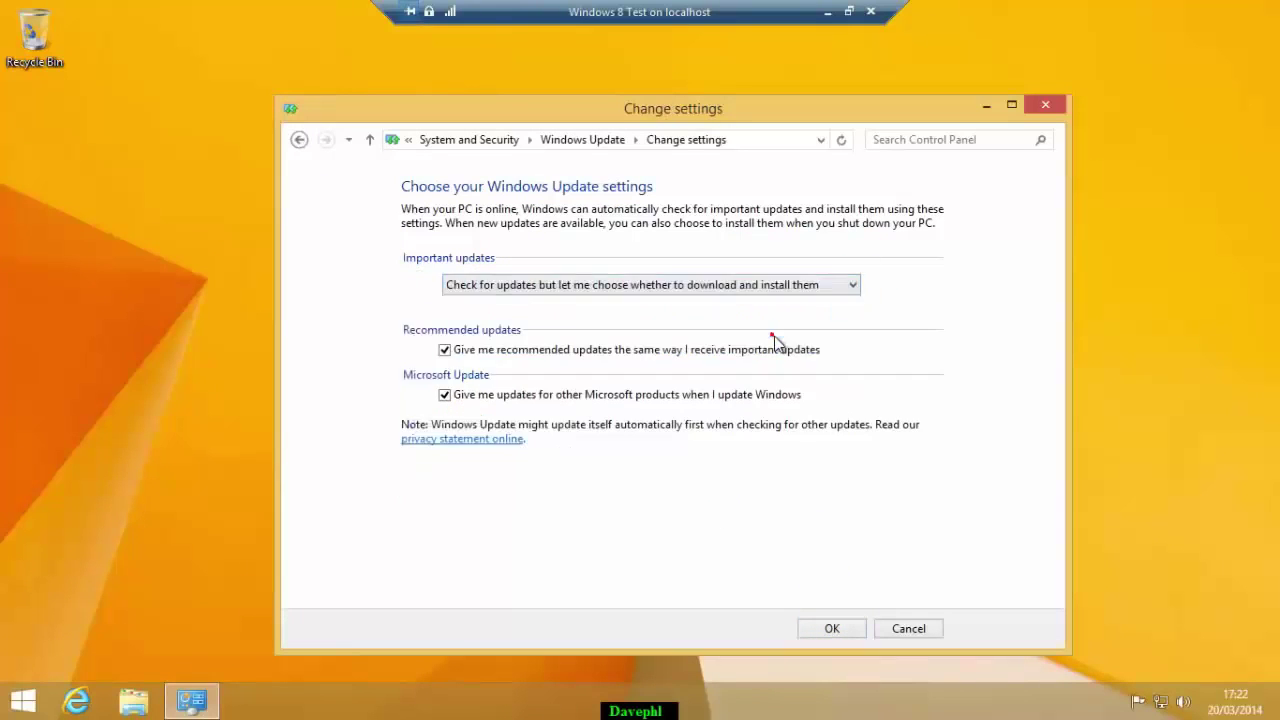
pyautogui.click(832, 628)
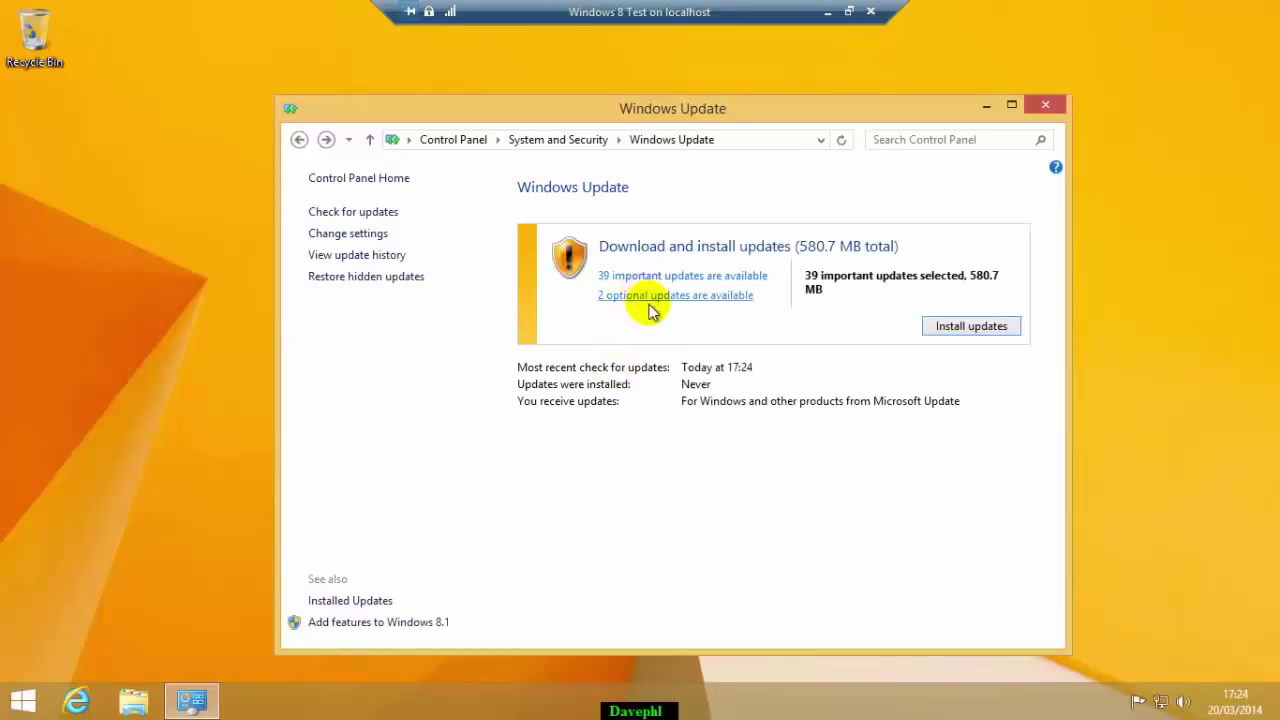
# Exclude the Microsoft Browser Choice Screen Update and the Windows Malicious Software Removal Tool from the important updates selected for installation
pyautogui.click(657, 285)
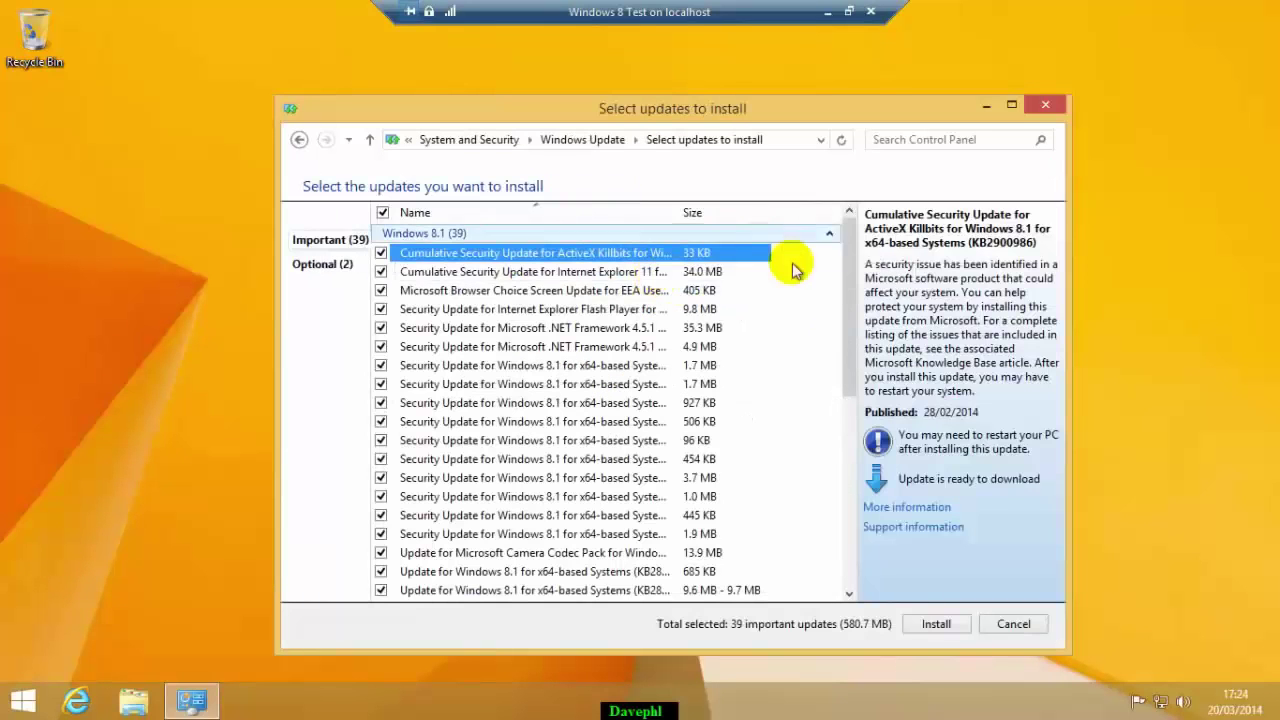
pyautogui.click(380, 291)
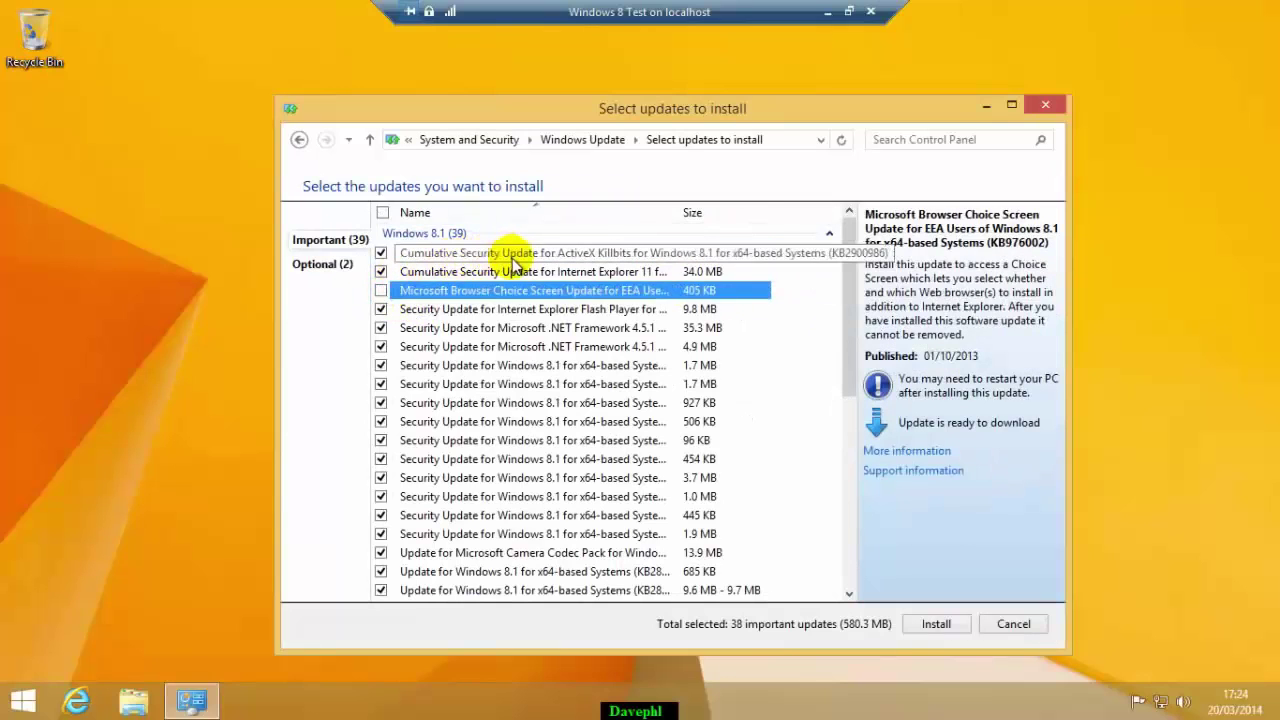
pyautogui.moveTo(849, 325); pyautogui.dragTo(830, 493)
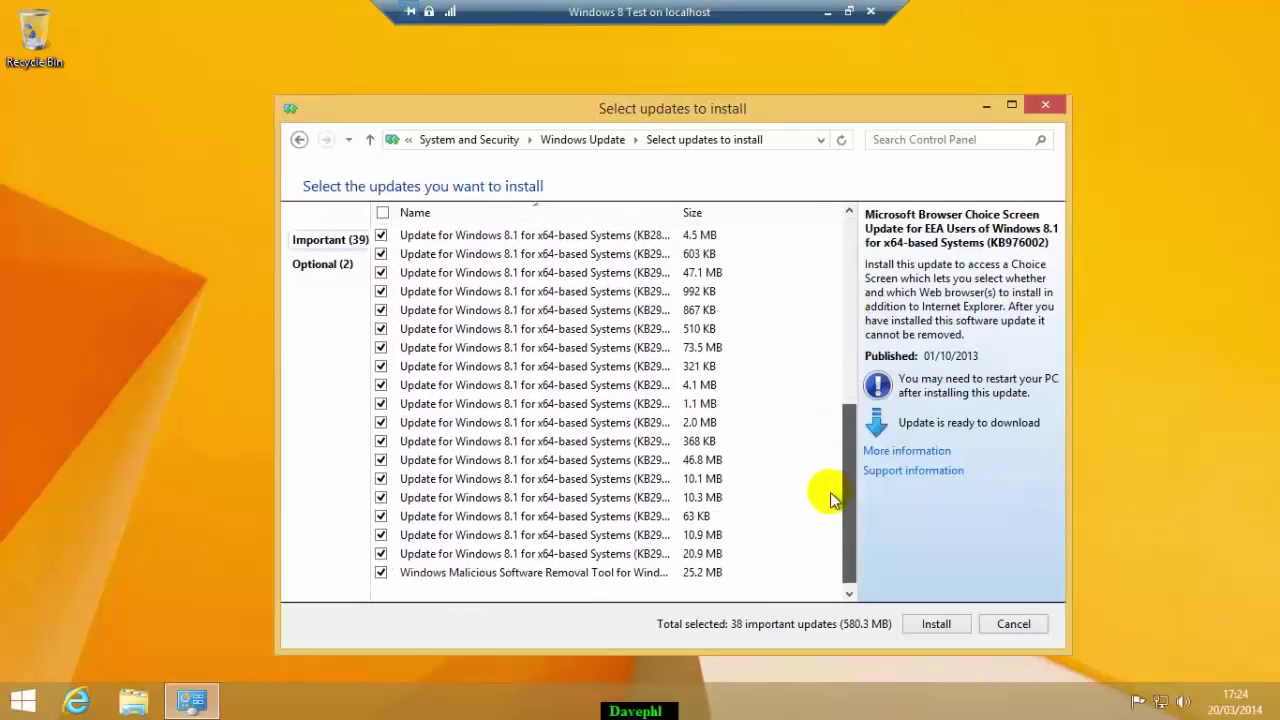
pyautogui.click(381, 572)
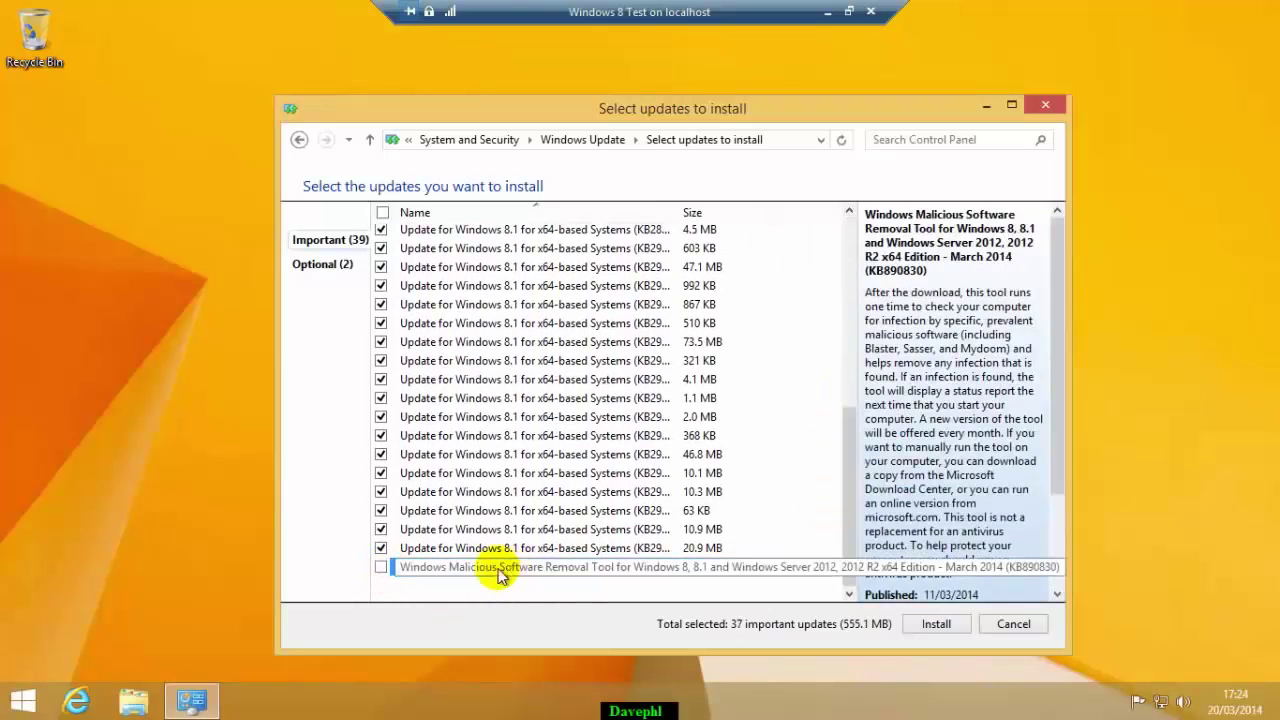
# Include the optional Microsoft Silverlight (KB2668562) update and start installing the selected updates, accepting the licence terms
pyautogui.click(324, 266)
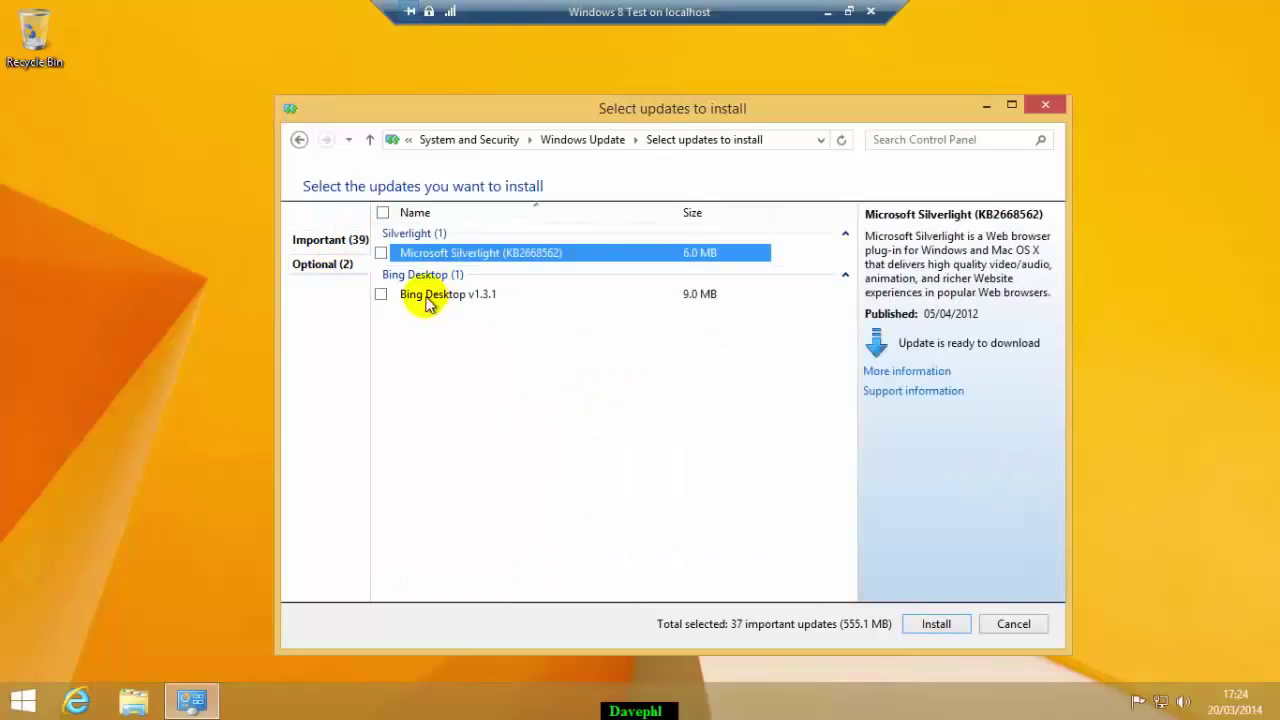
pyautogui.click(382, 254)
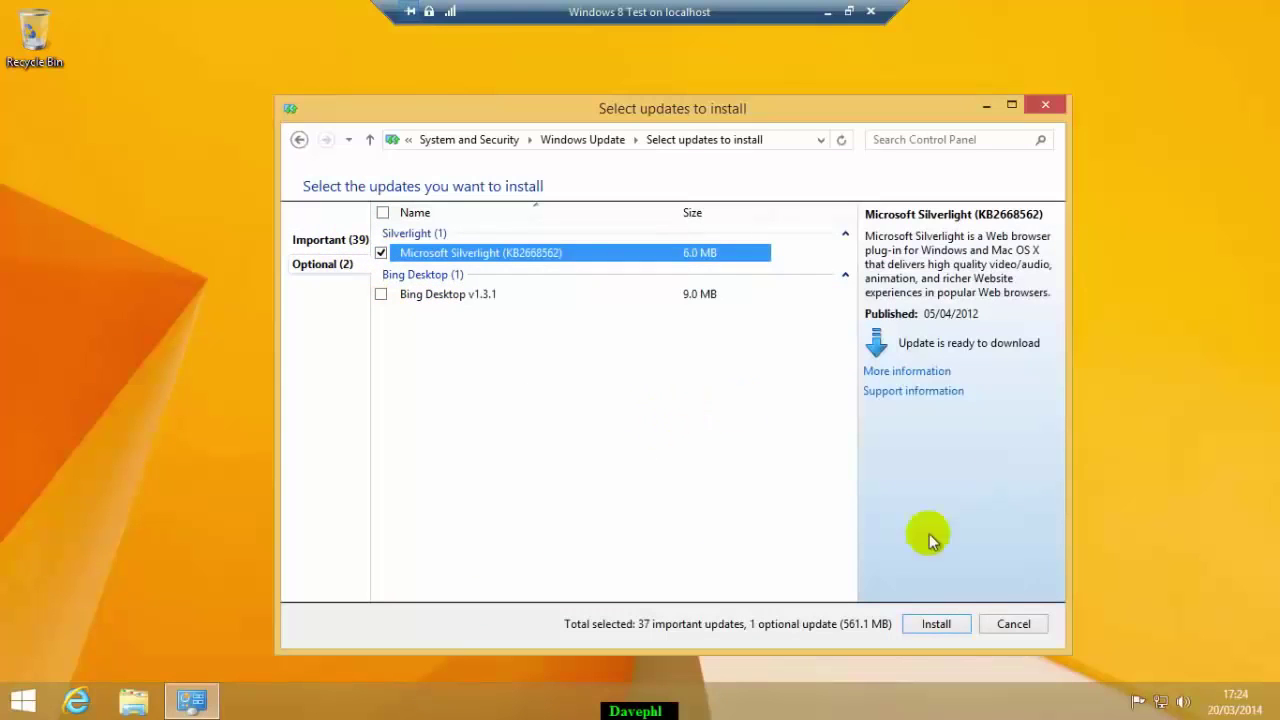
pyautogui.click(935, 624)
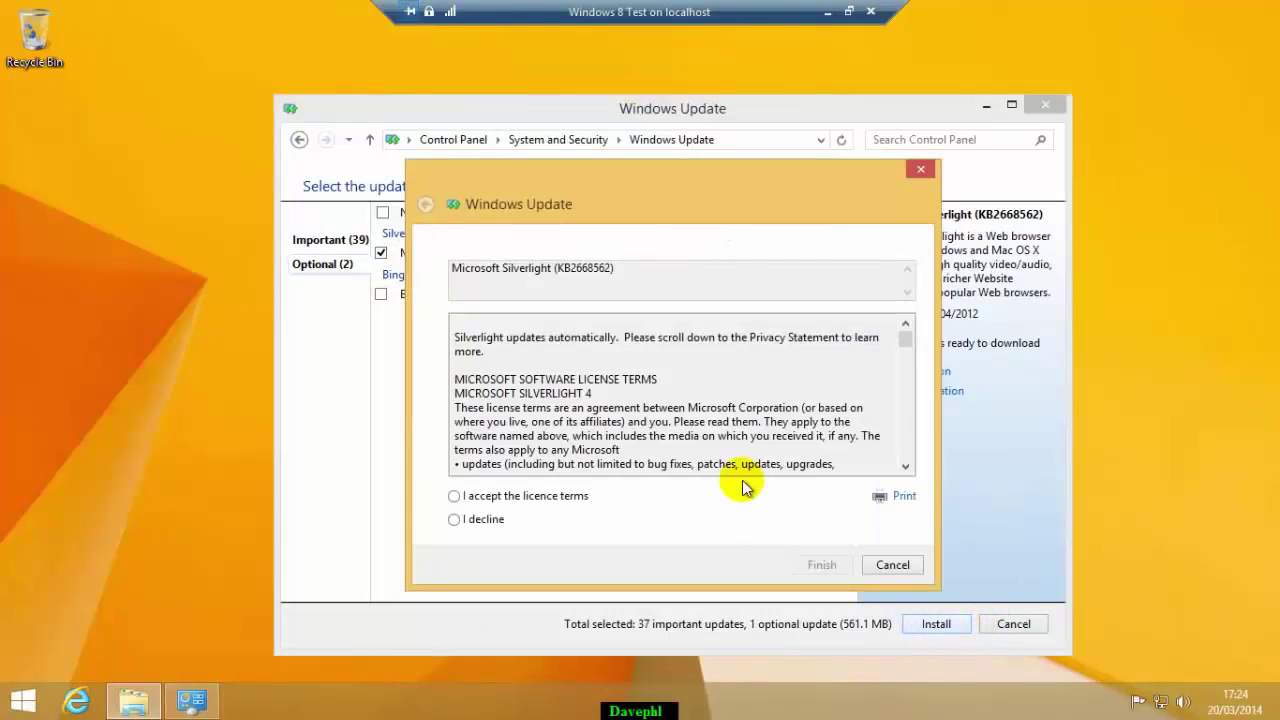
pyautogui.click(454, 496)
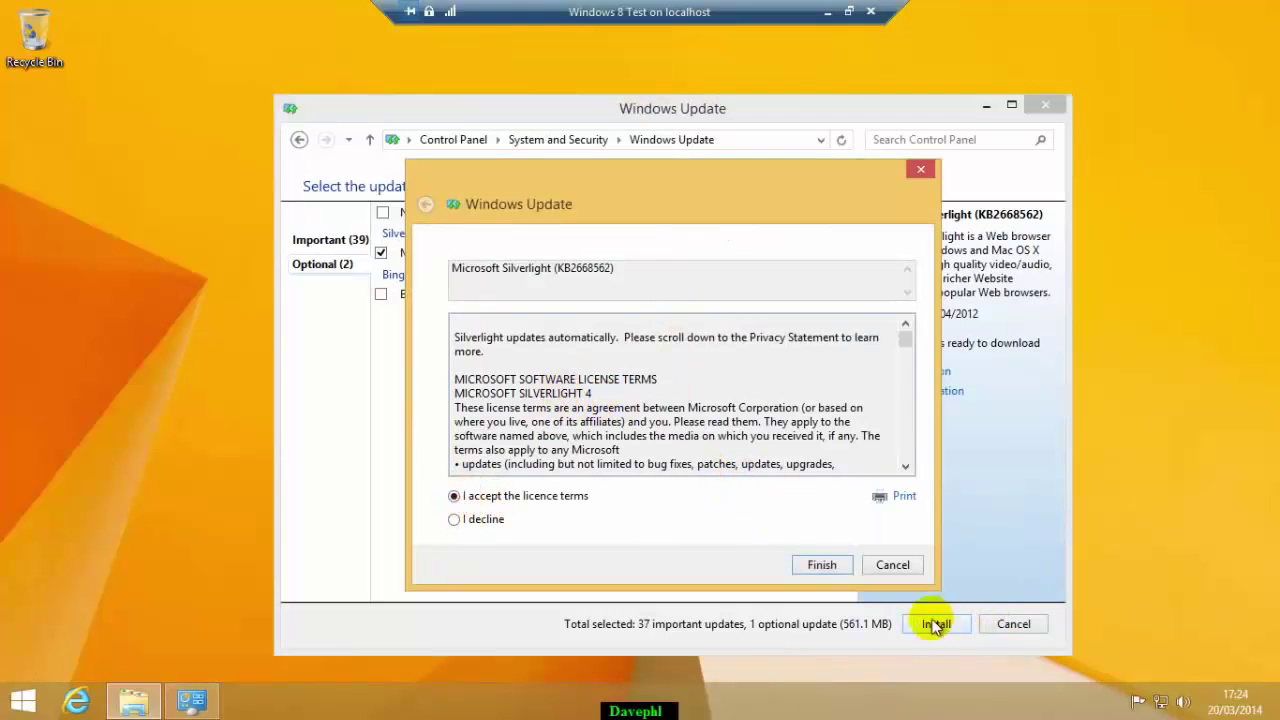
pyautogui.click(821, 564)
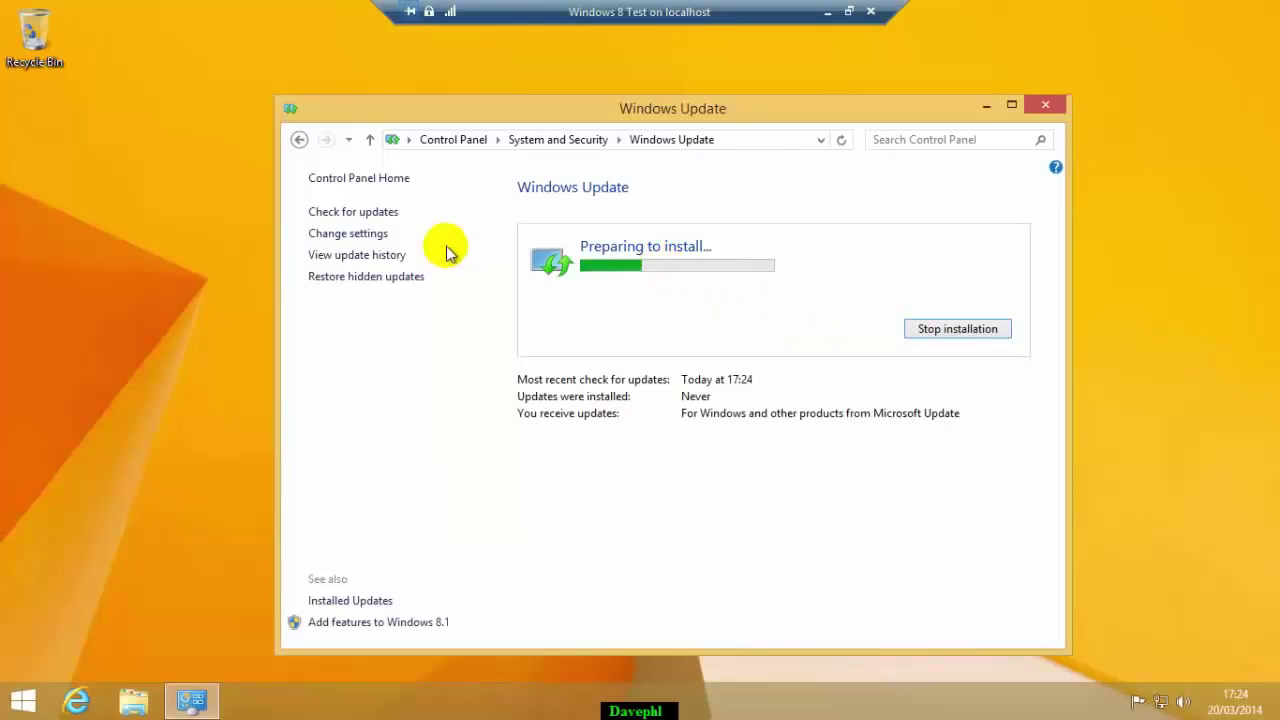
# Add Polish to the Windows language preferences in Control Panel
pyautogui.click(345, 180)
pyautogui.click(810, 376)
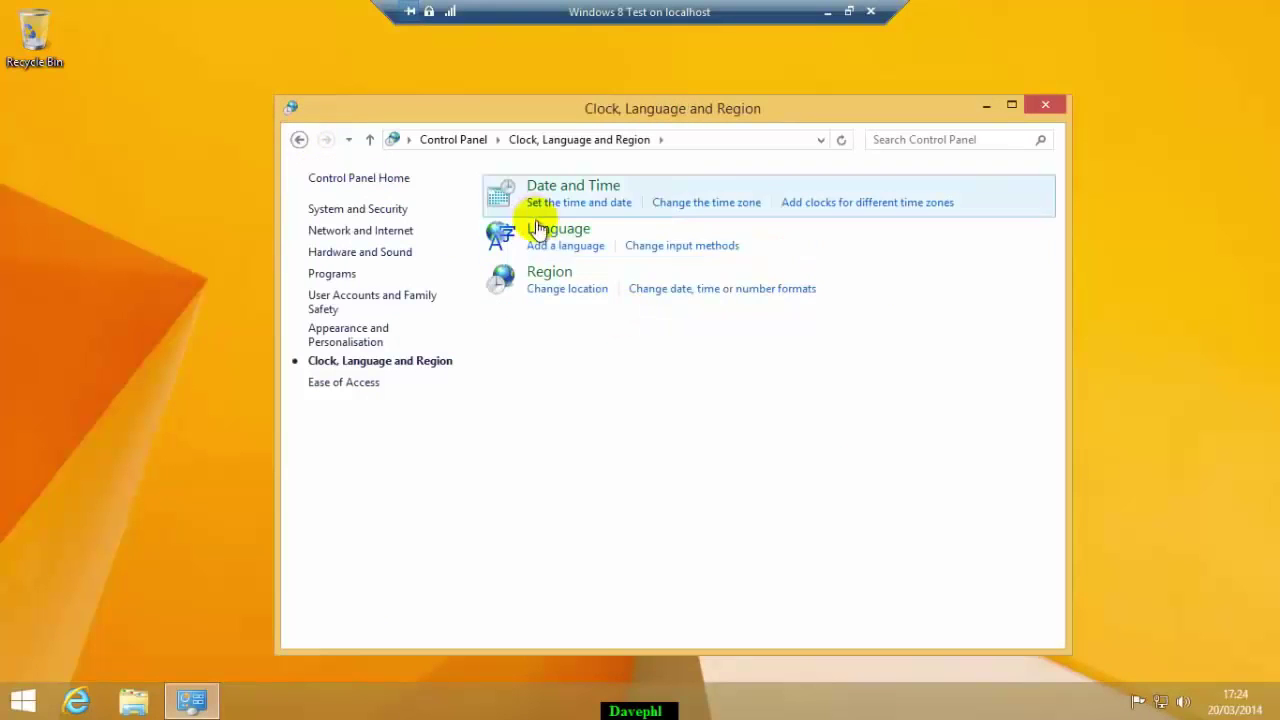
pyautogui.click(553, 232)
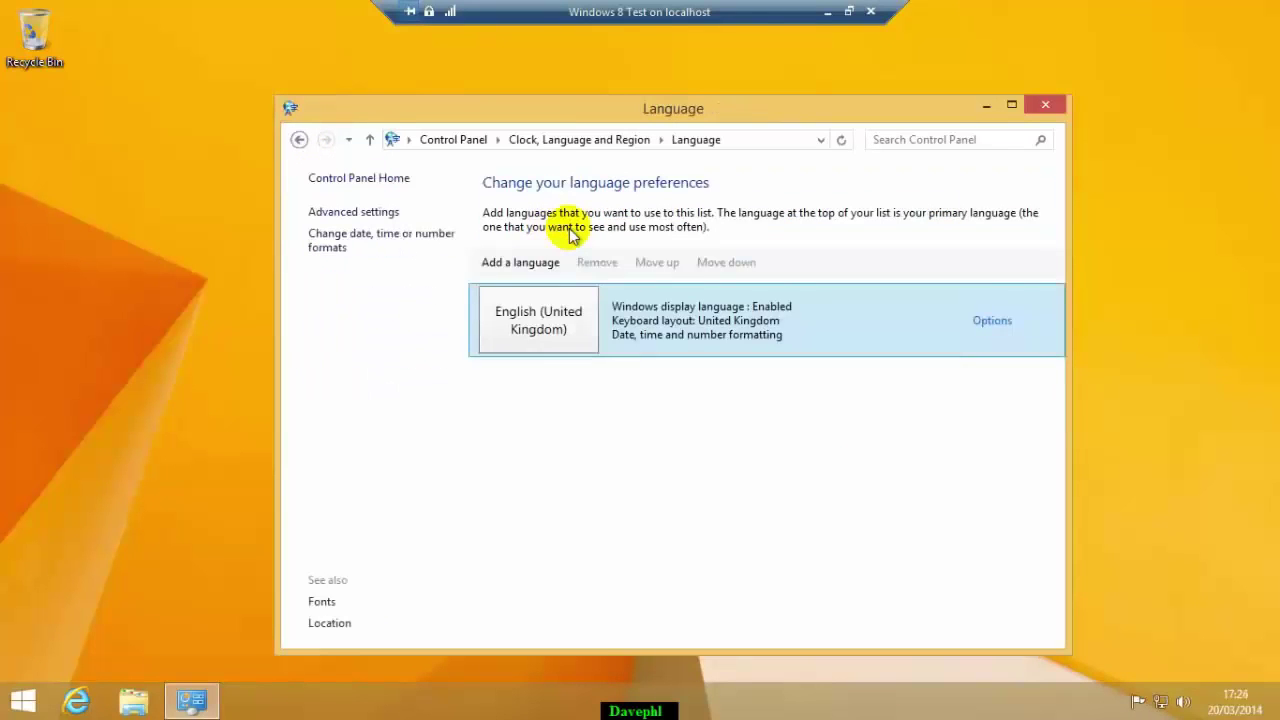
pyautogui.click(516, 267)
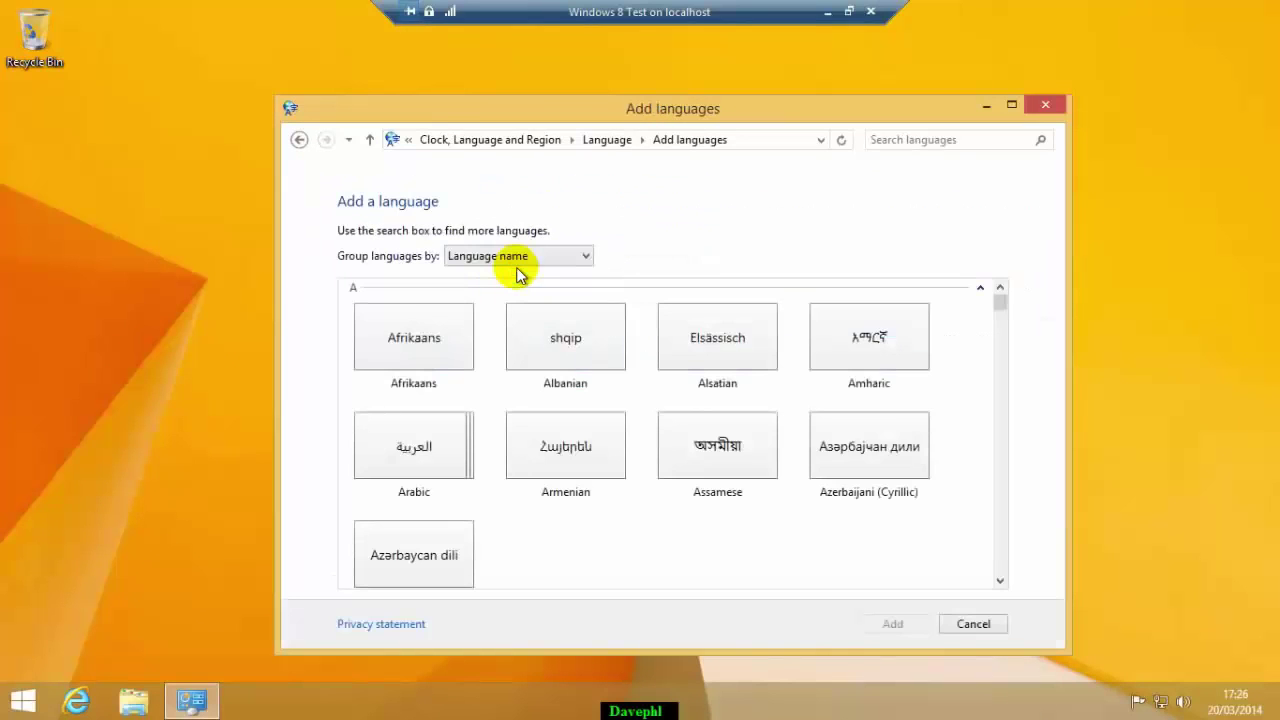
pyautogui.moveTo(999, 302); pyautogui.dragTo(1007, 483)
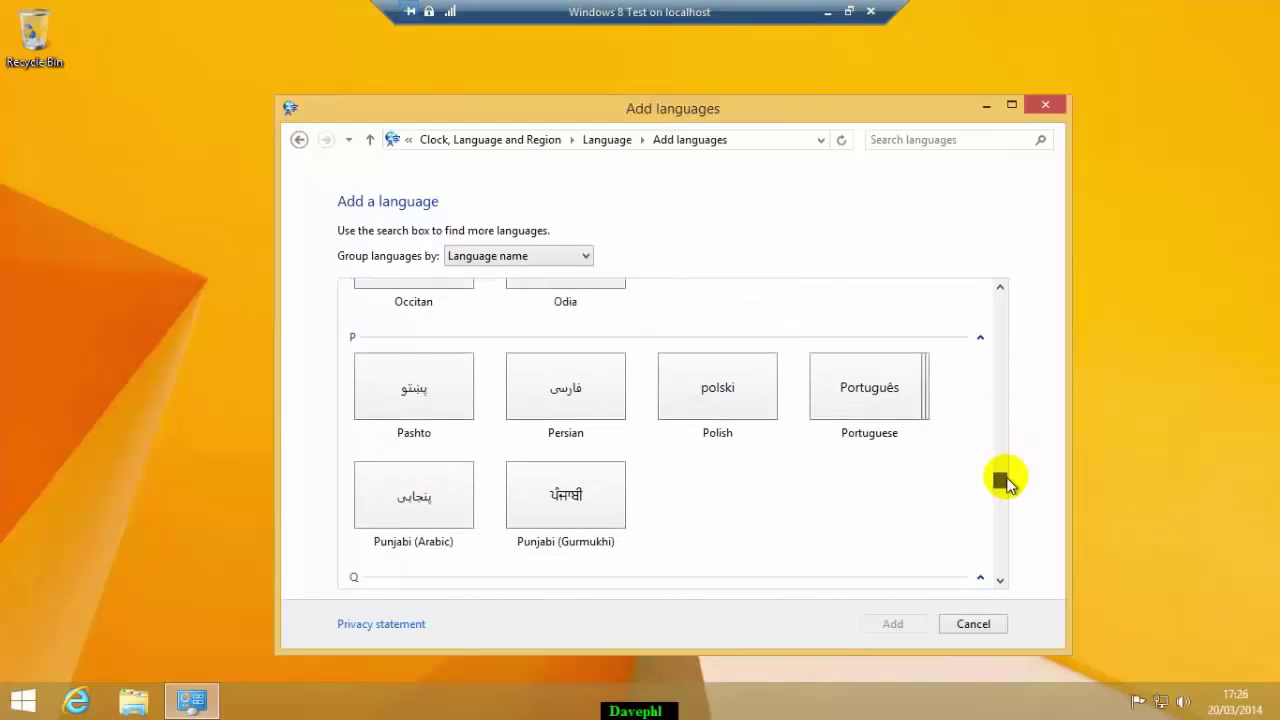
pyautogui.click(712, 397)
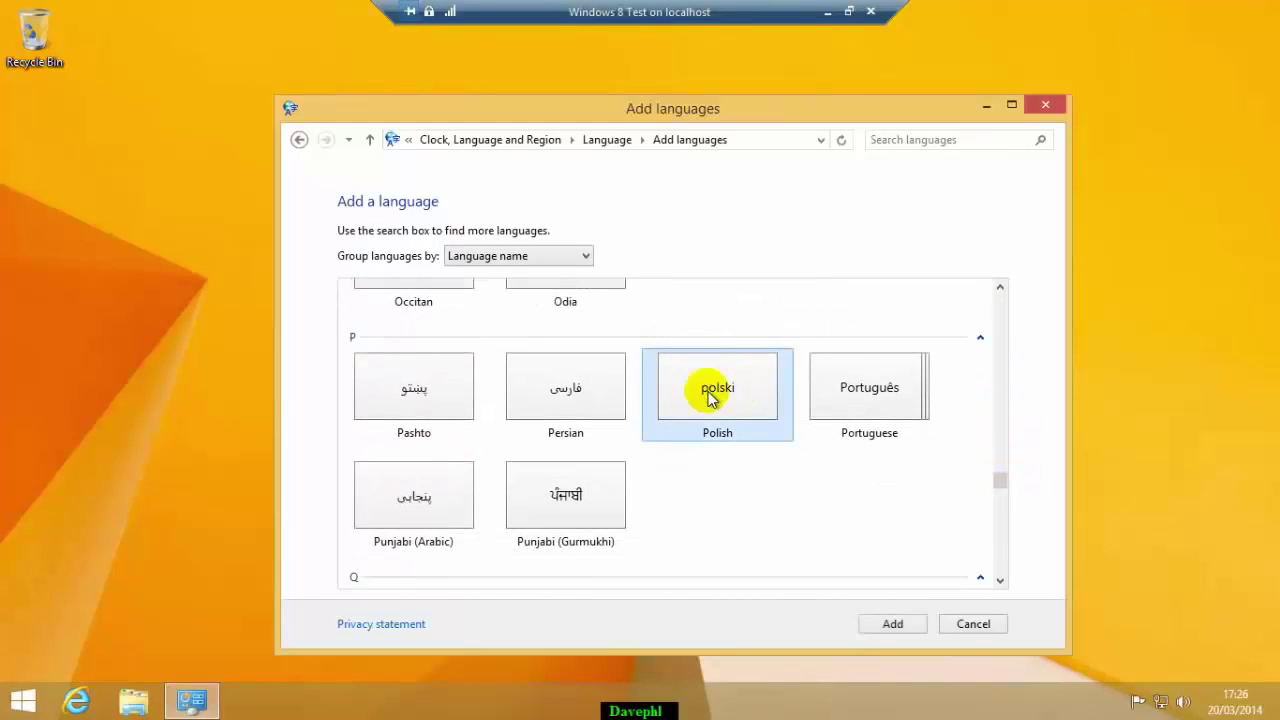
pyautogui.click(884, 623)
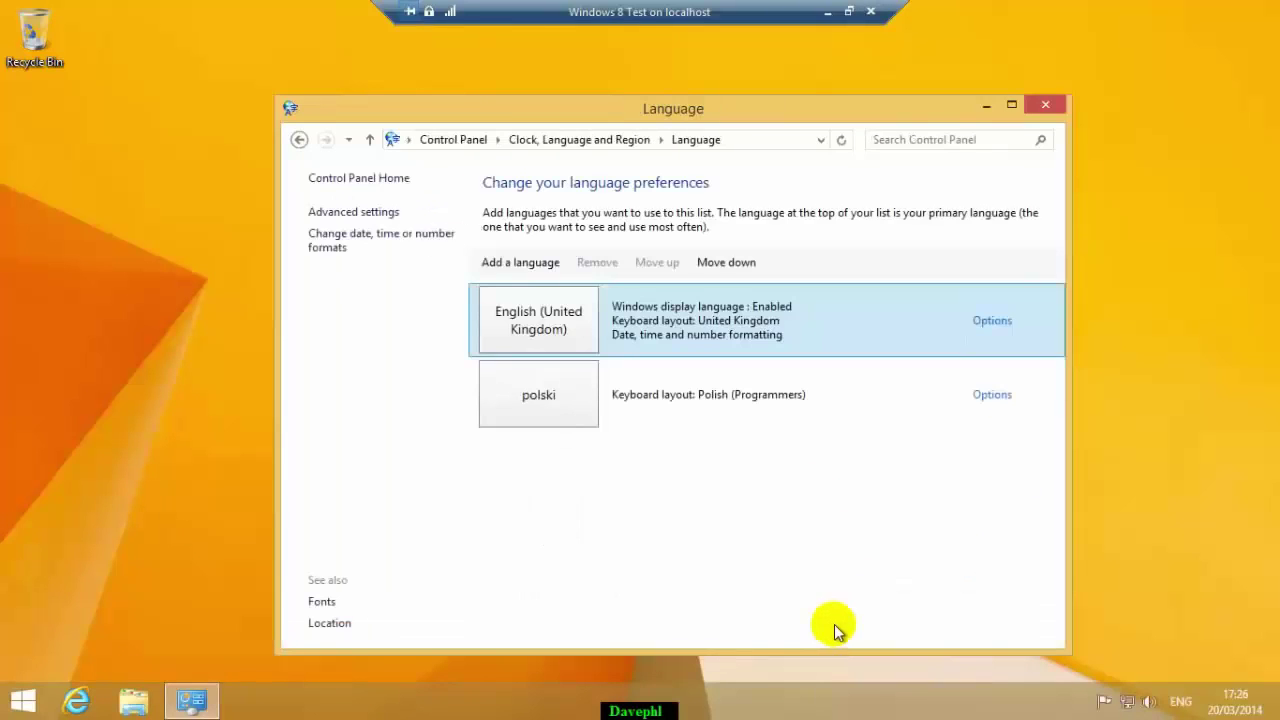
# Download and install the Polish language pack, allowing the installer to make changes, and close the installation window when it finishes
pyautogui.click(990, 396)
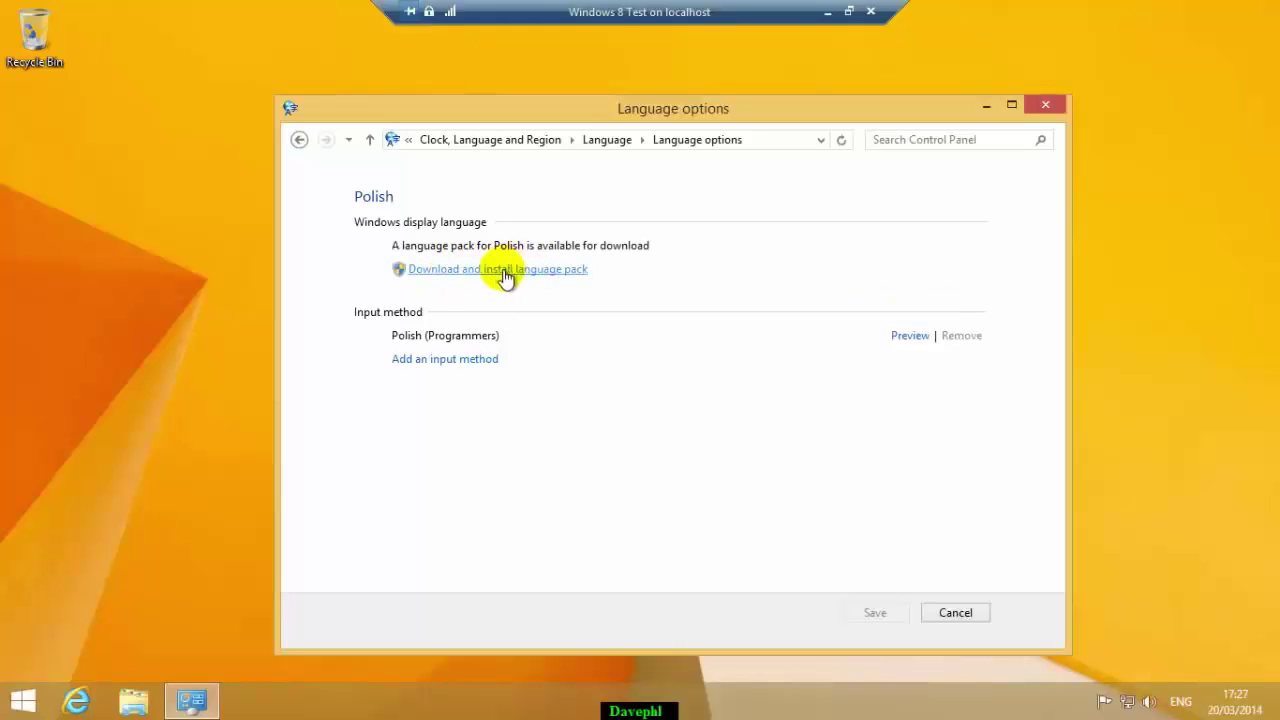
pyautogui.click(503, 270)
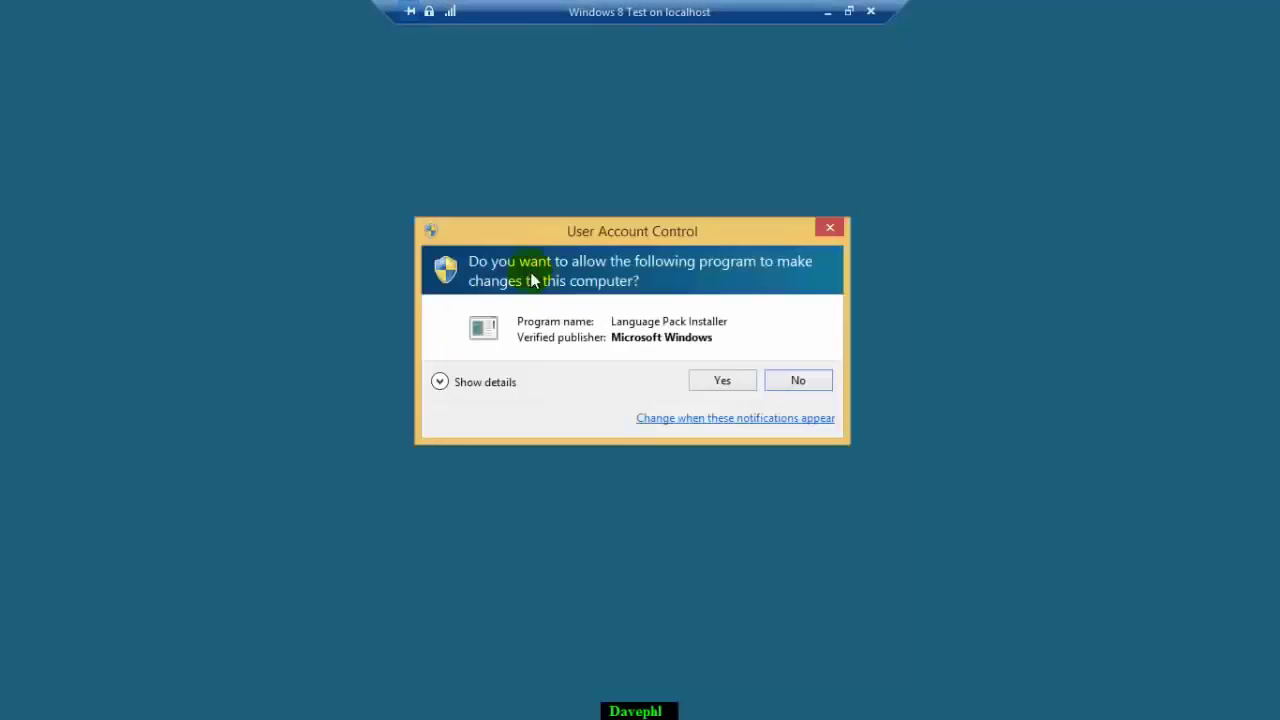
pyautogui.click(738, 384)
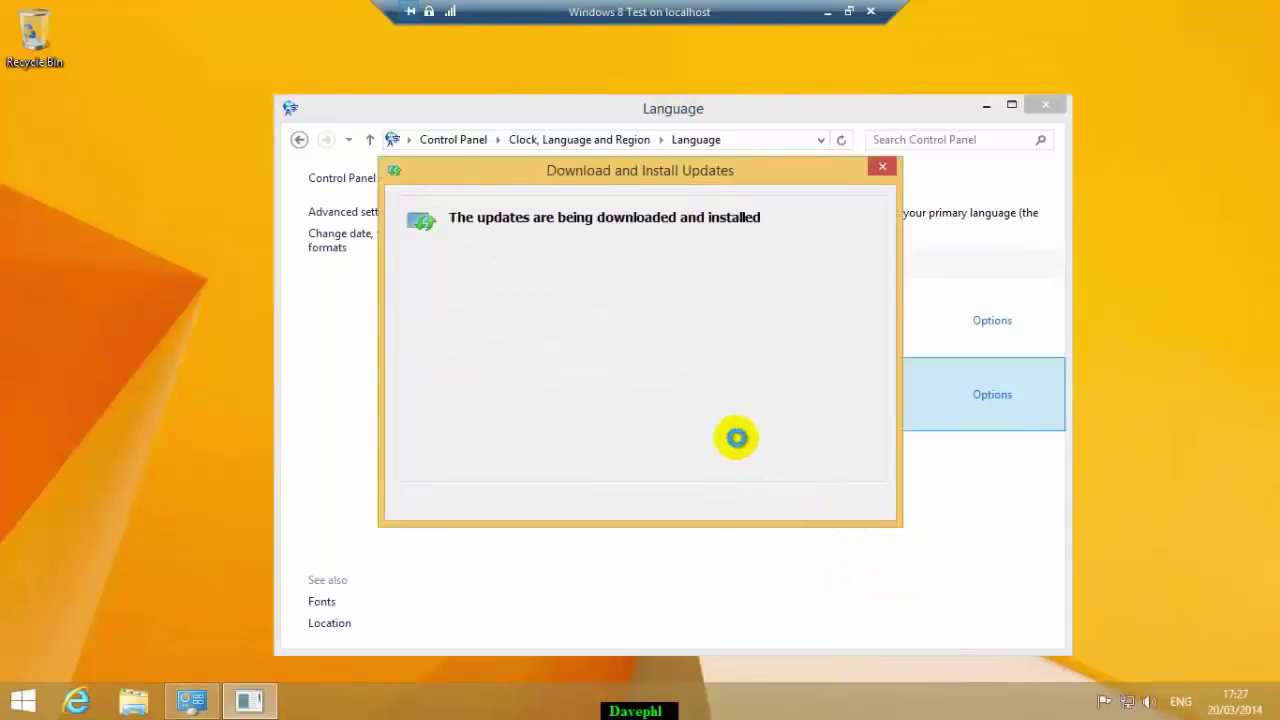
pyautogui.click(986, 106)
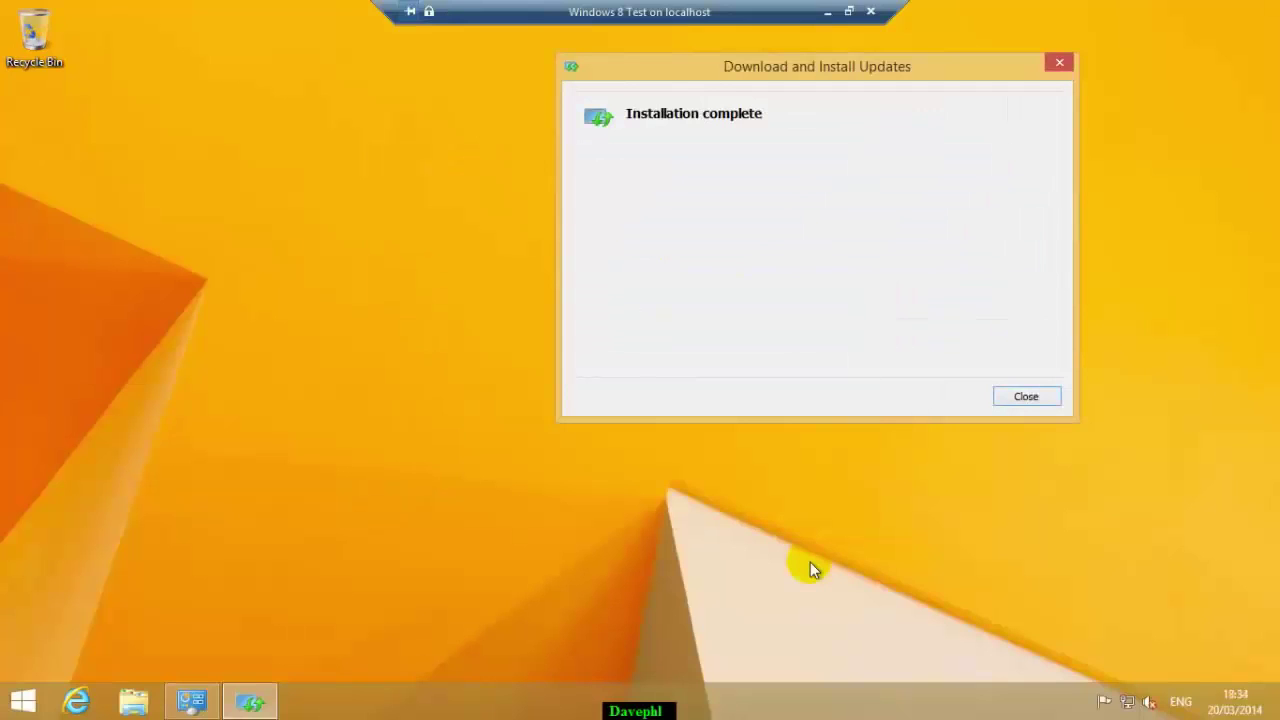
pyautogui.click(1025, 398)
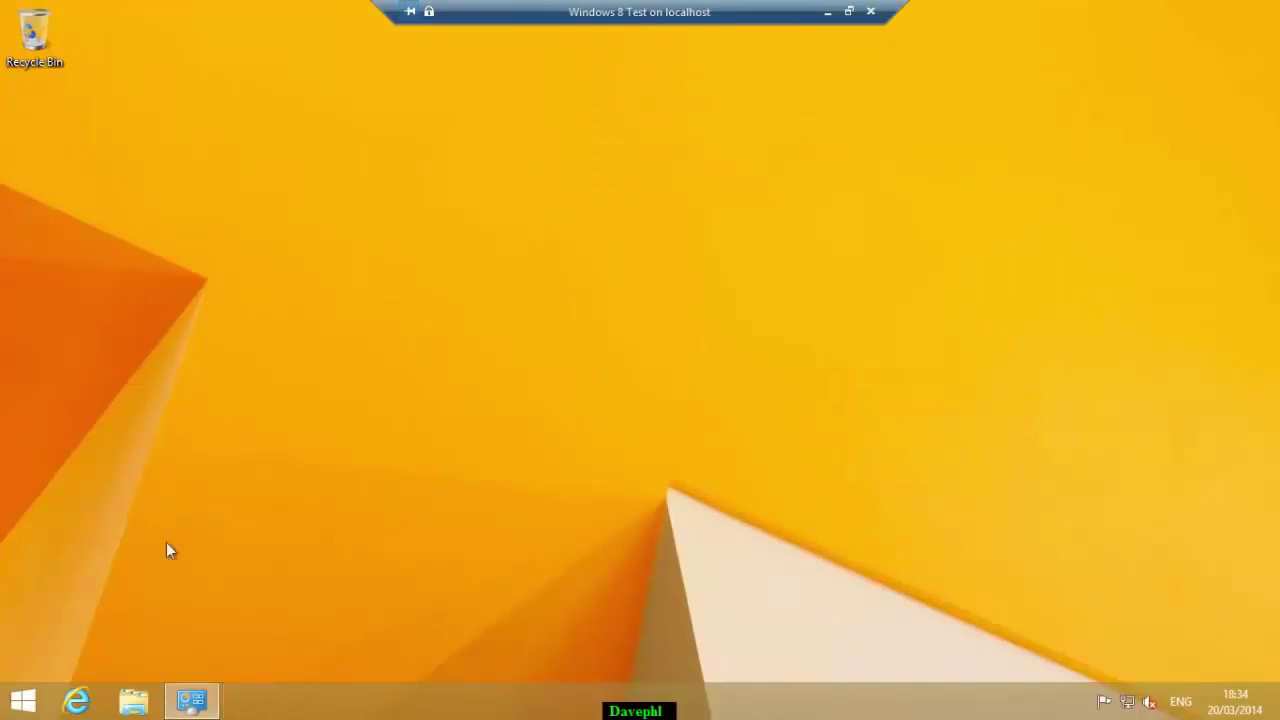
# Move Polish above English (United Kingdom) in the language list to make it the primary language
pyautogui.click(191, 700)
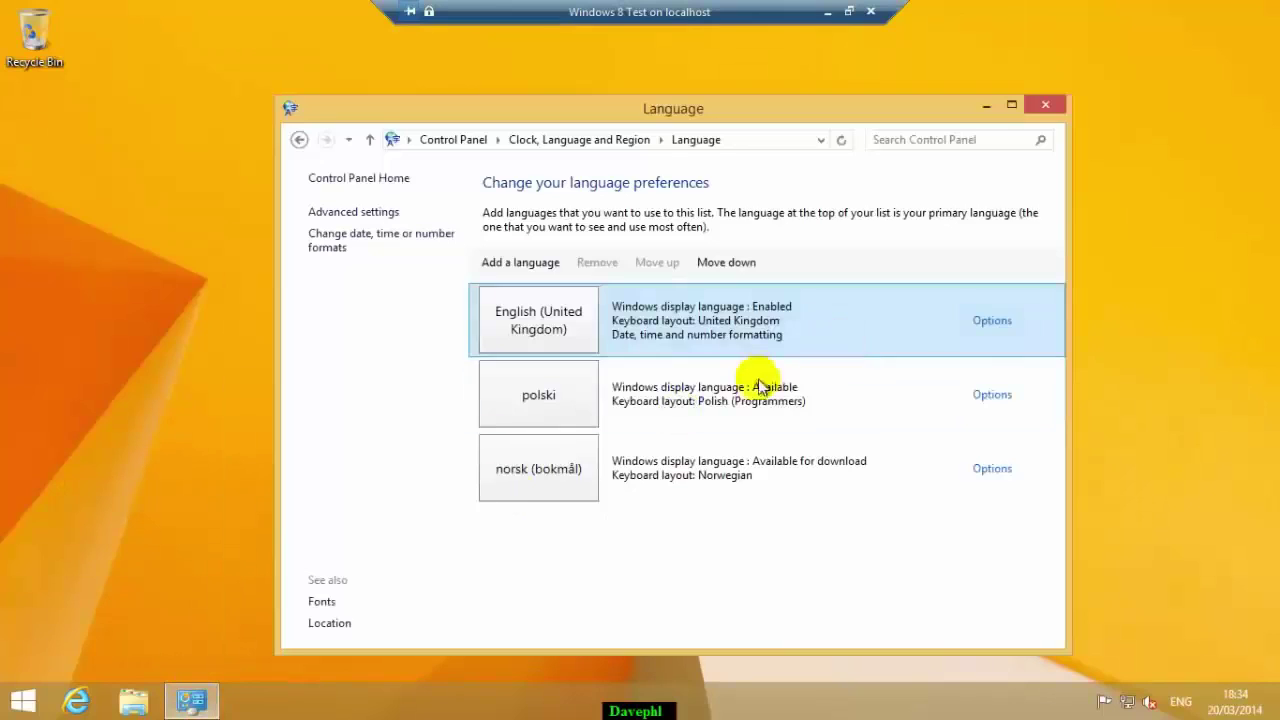
pyautogui.click(710, 392)
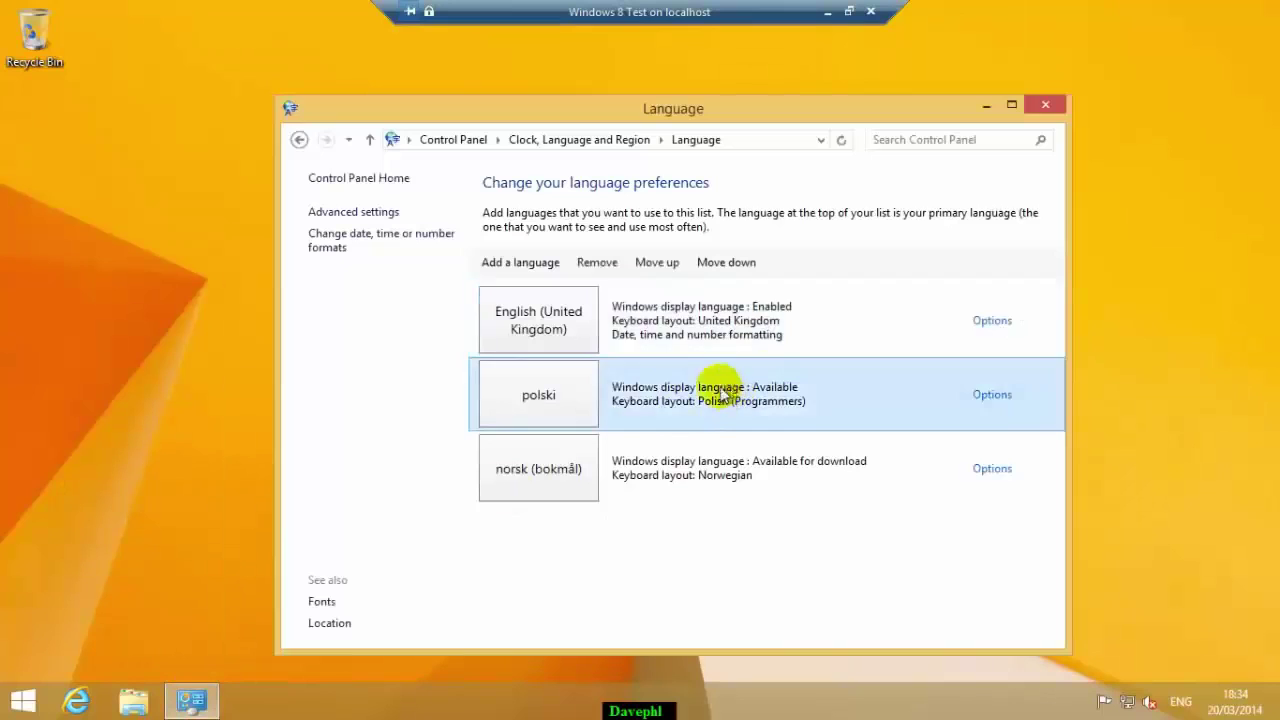
pyautogui.click(657, 263)
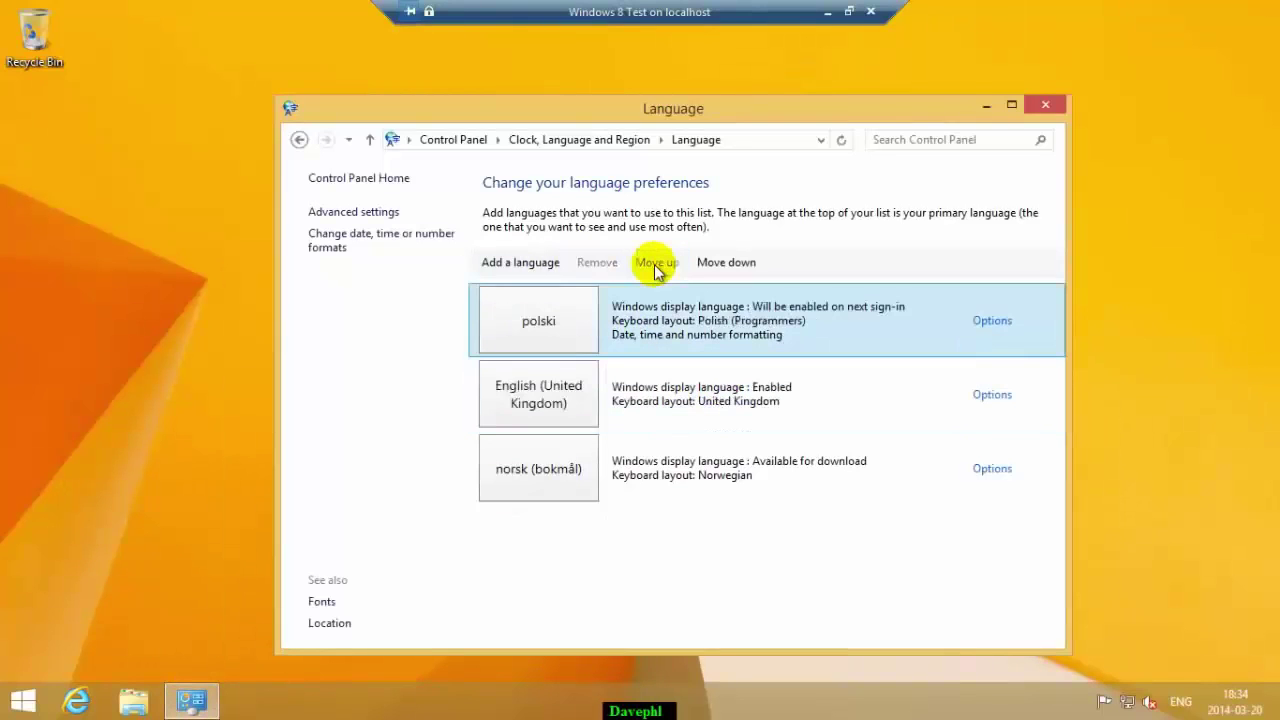
# Override the display language with polski (Polska) and the input method with Polish (Programmers), allow a different input method per app window, and save
pyautogui.click(361, 218)
pyautogui.click(502, 295)
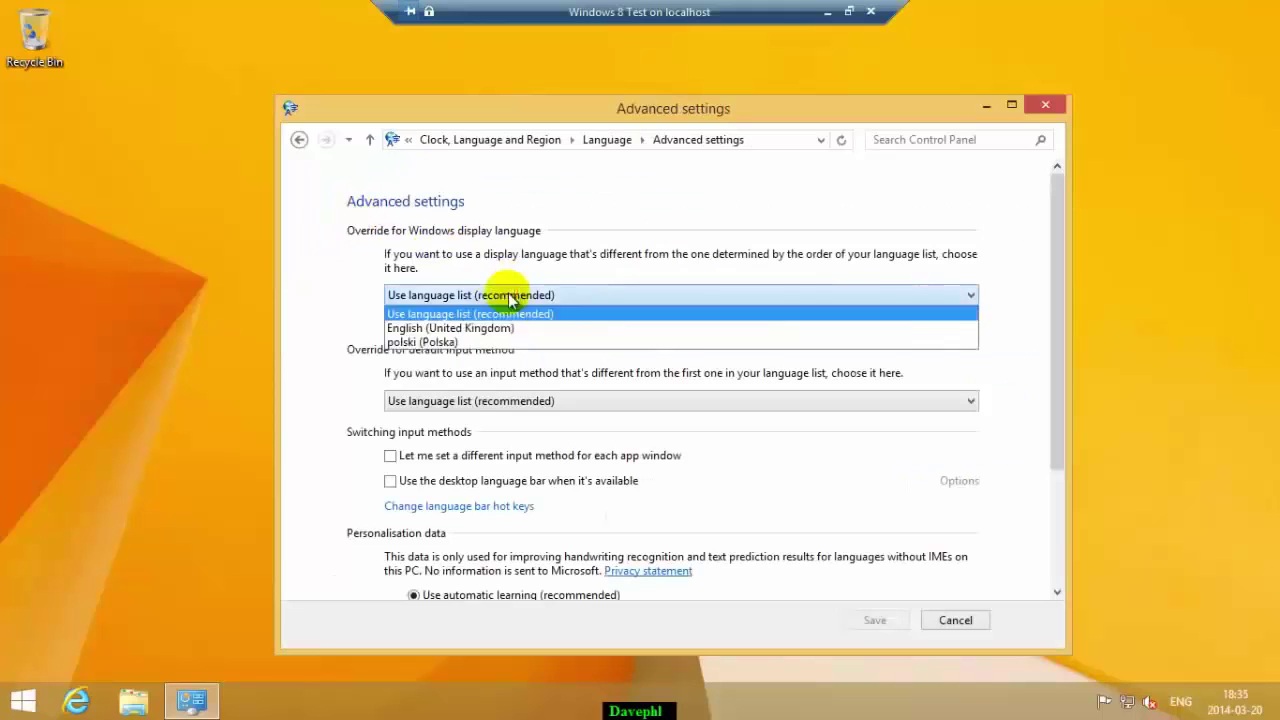
pyautogui.click(468, 342)
pyautogui.click(540, 401)
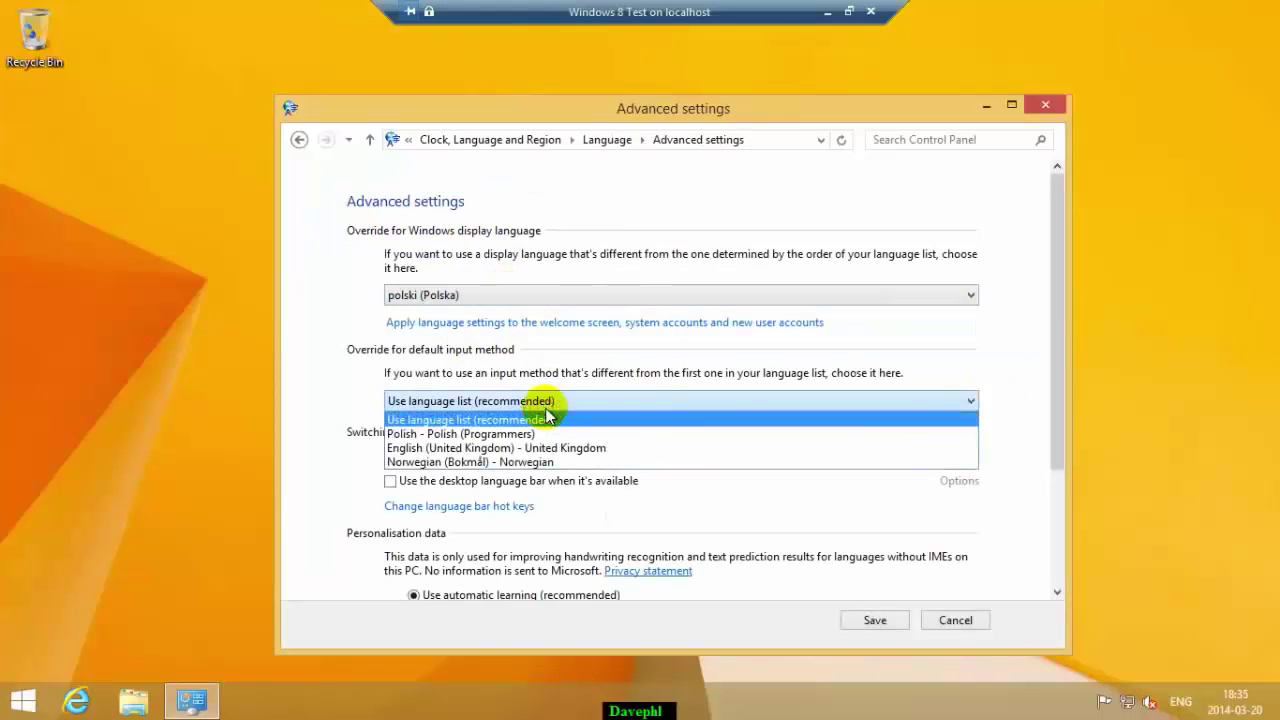
pyautogui.click(530, 434)
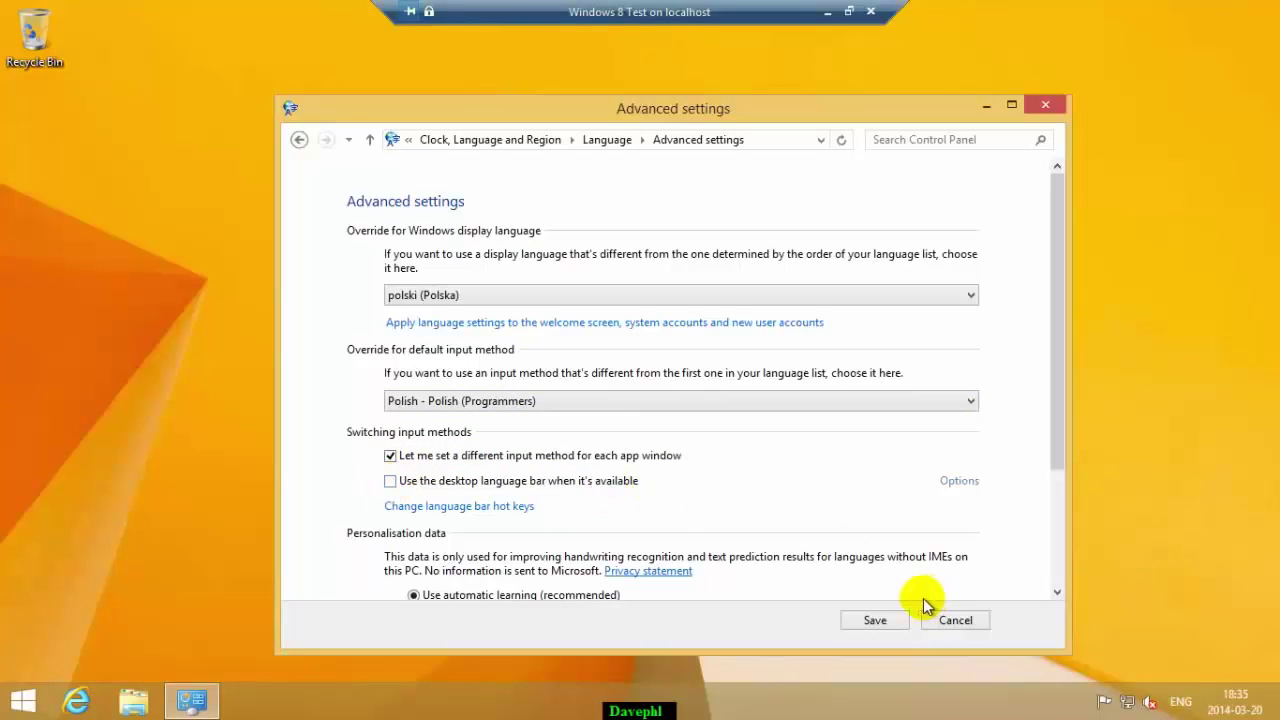
pyautogui.click(881, 620)
# Log off to apply the display language, and sign back in to the same account through to the desktop
pyautogui.click(670, 384)
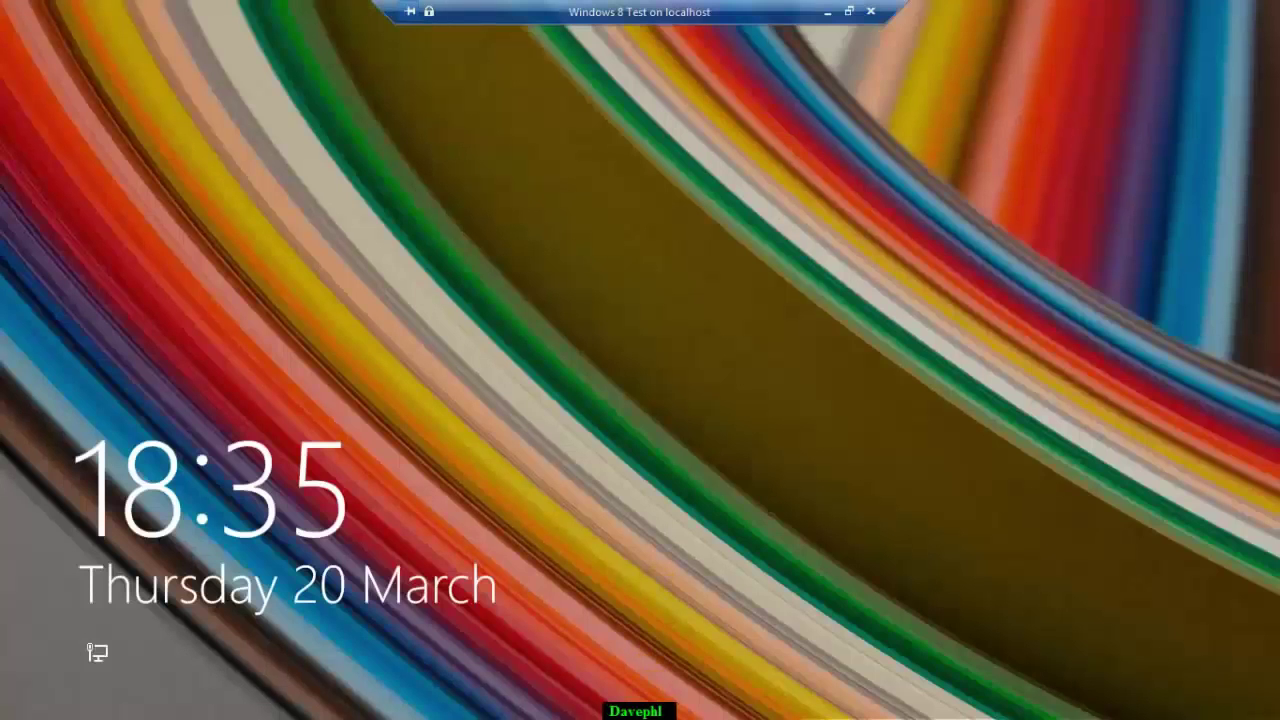
pyautogui.moveTo(713, 620); pyautogui.dragTo(606, 303)
pyautogui.click(720, 209)
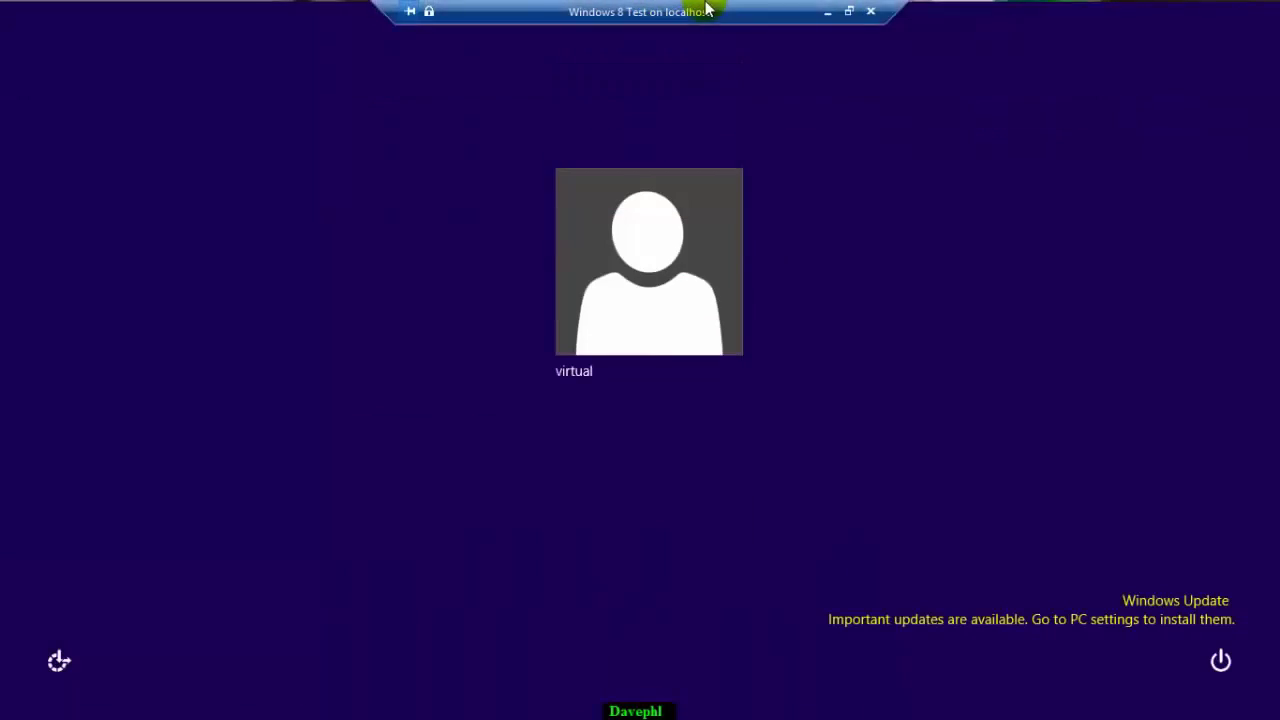
pyautogui.click(646, 378)
pyautogui.click(655, 287)
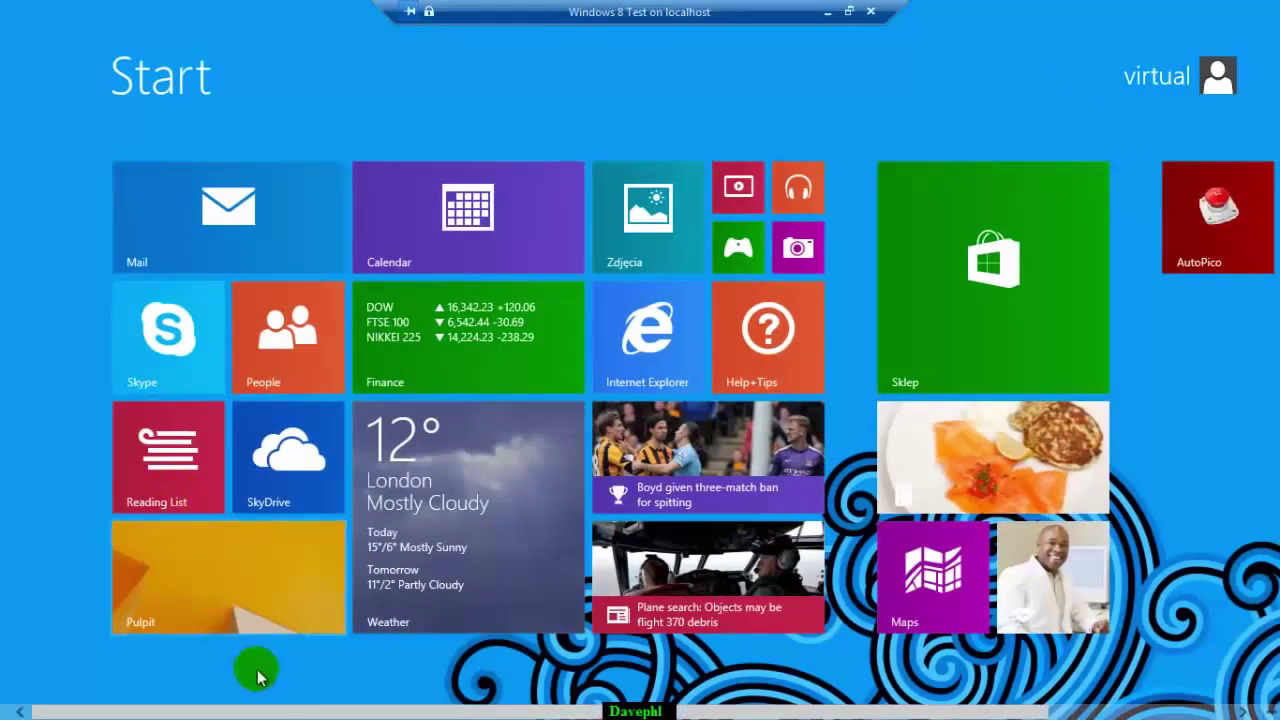
pyautogui.click(248, 599)
# Apply the Kwiaty theme to the desktop and close the personalisation window
pyautogui.rightClick(743, 354)
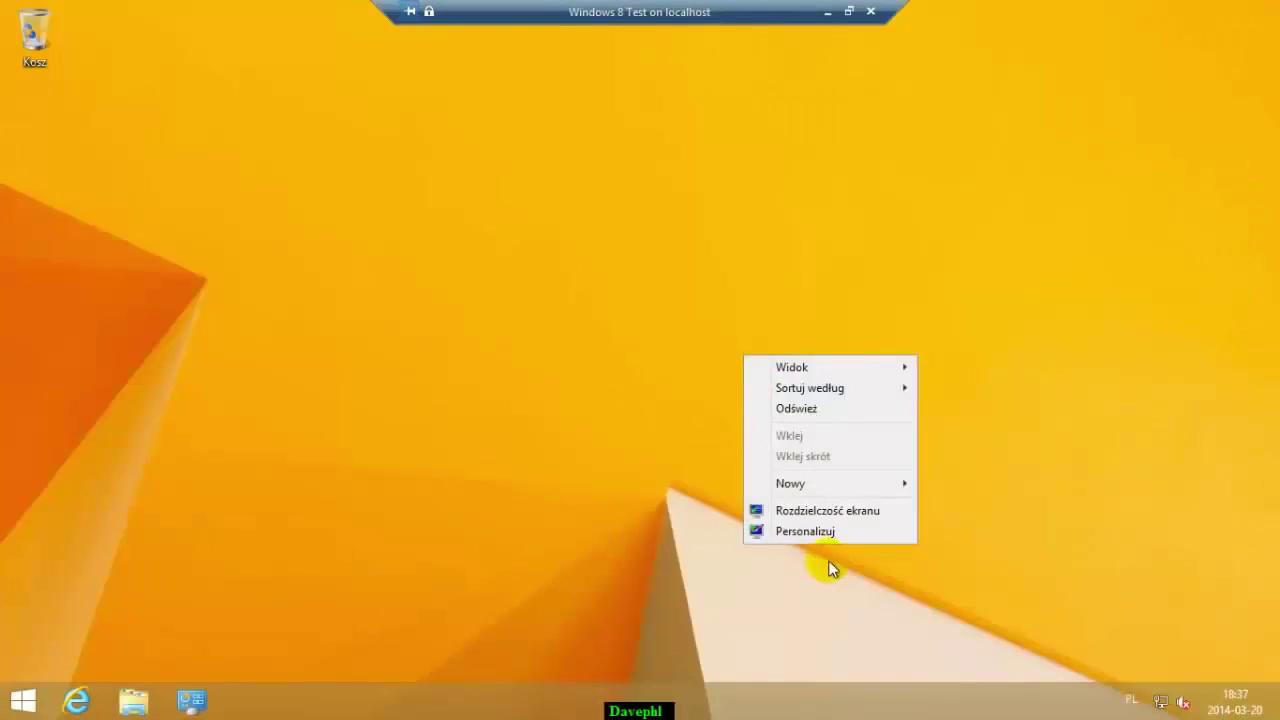
pyautogui.click(820, 532)
pyautogui.click(789, 414)
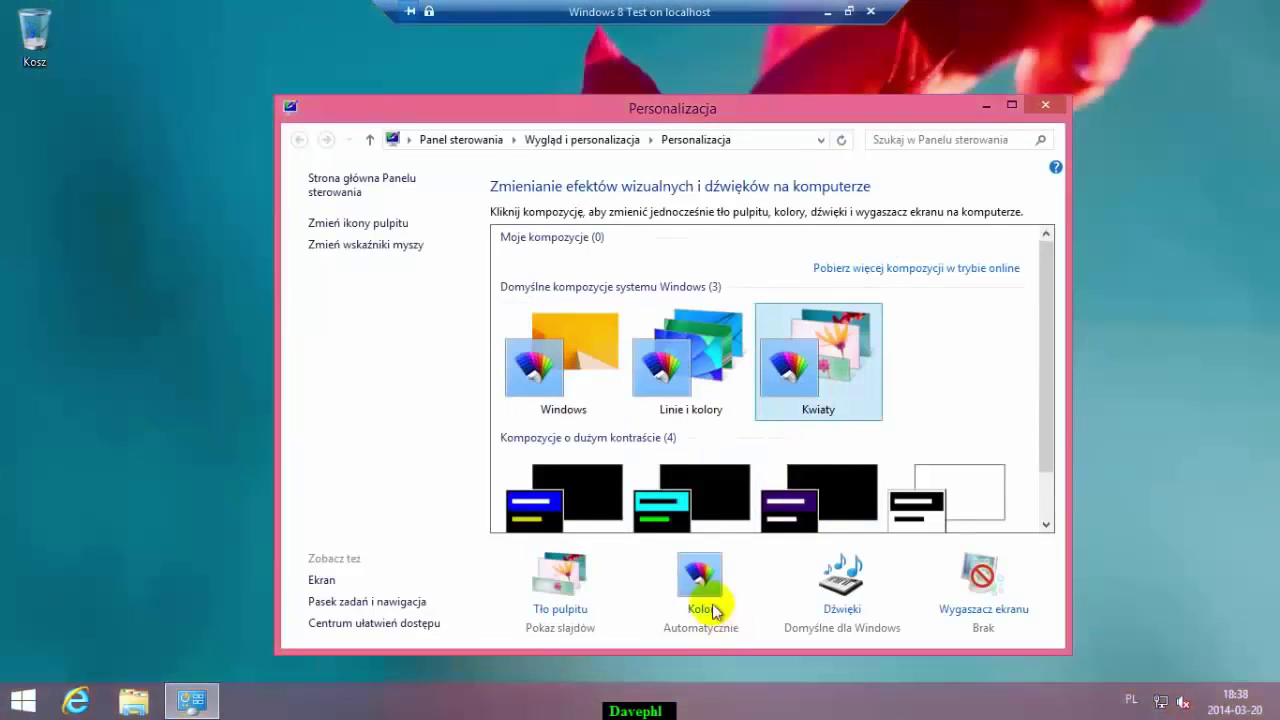
pyautogui.click(1045, 105)
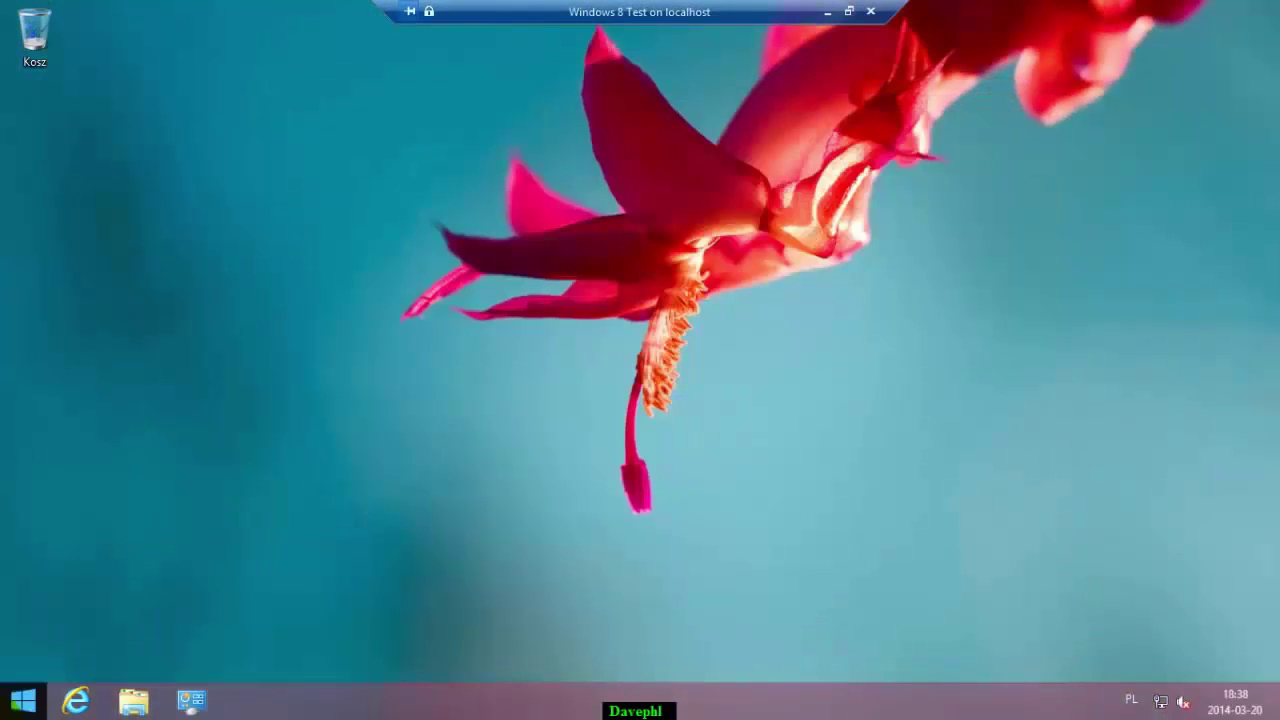
# Personalise the Start screen with the dark green plant background design and leave the Start screen settings
pyautogui.press('super')
pyautogui.moveTo(1270, 380)
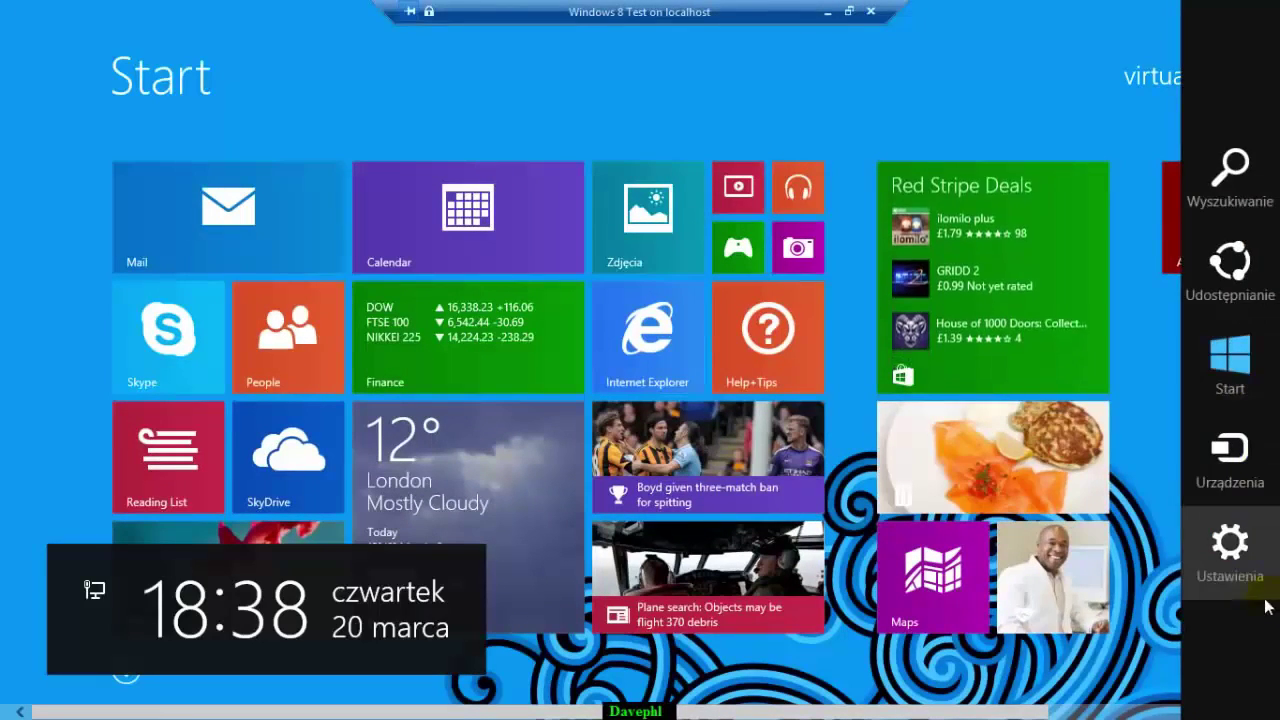
pyautogui.click(1228, 540)
pyautogui.click(1036, 135)
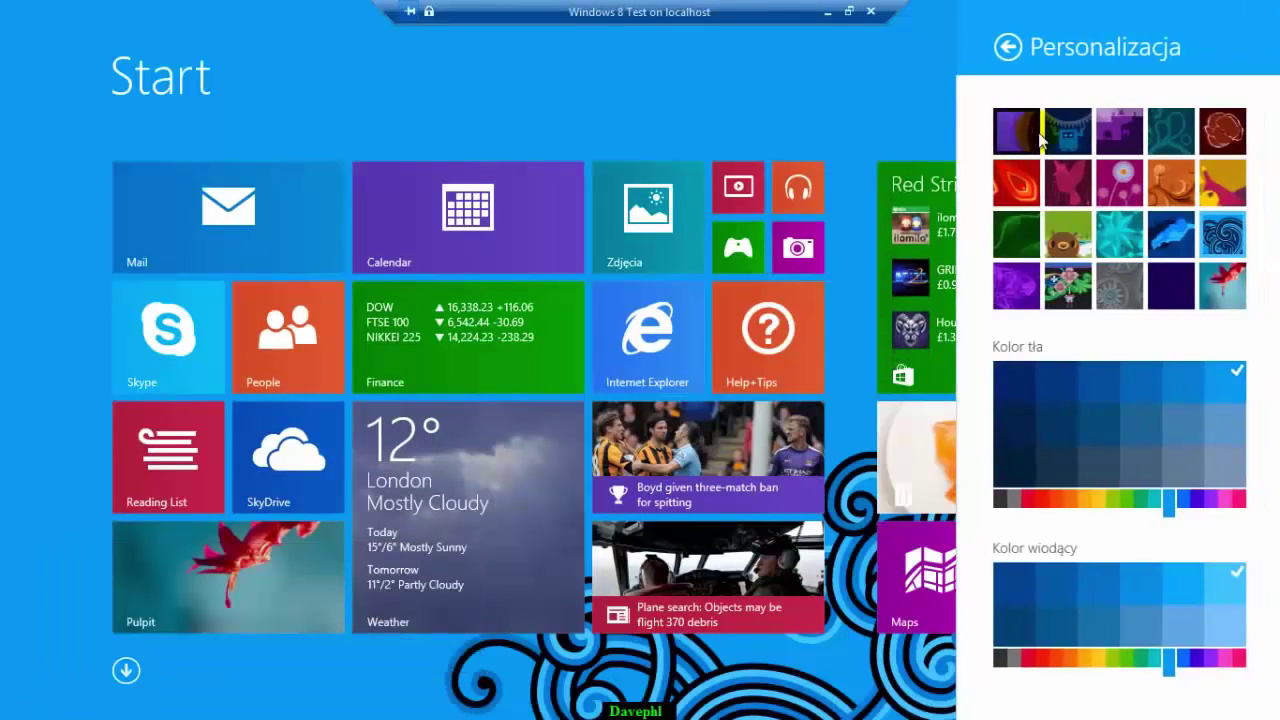
pyautogui.click(1033, 250)
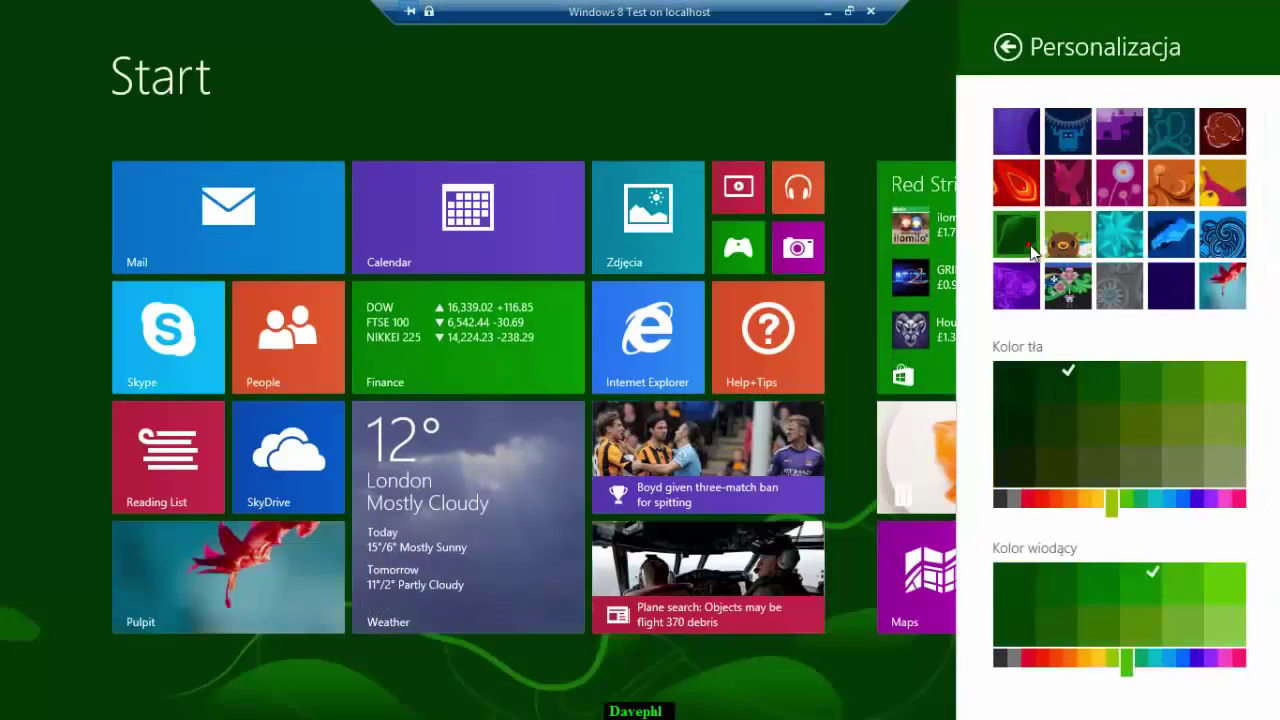
pyautogui.click(884, 680)
pyautogui.press('super')
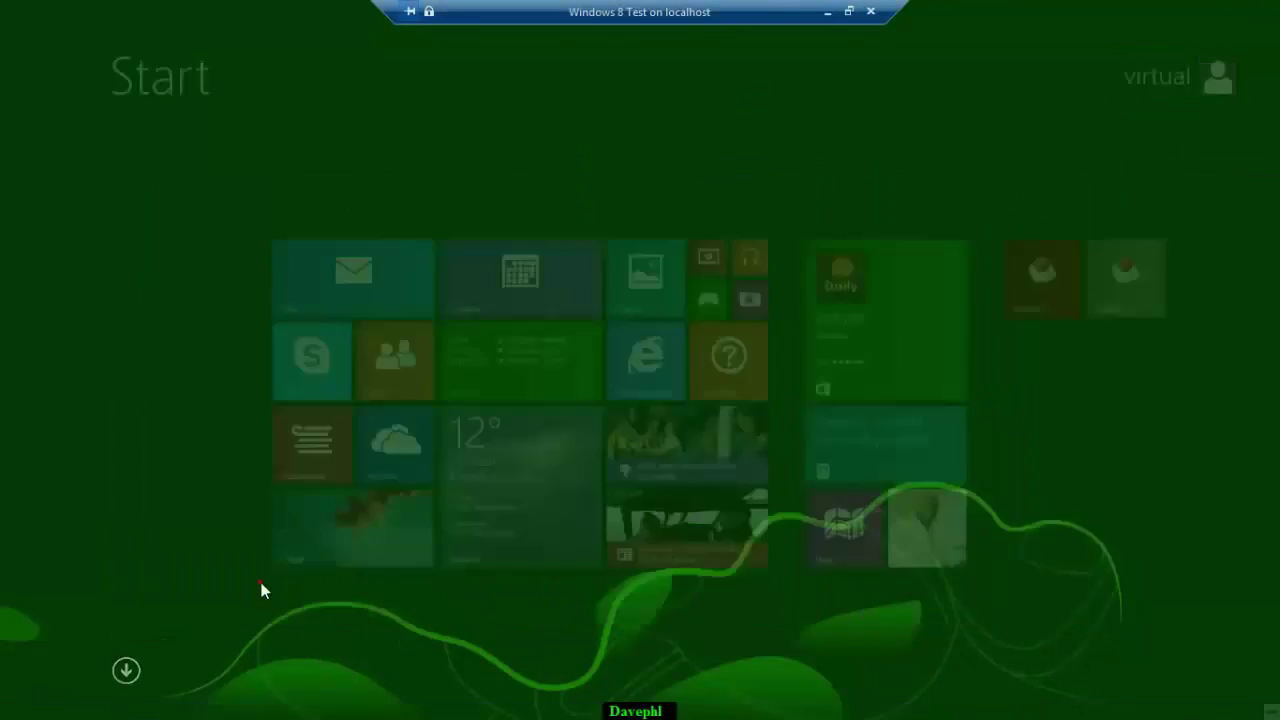